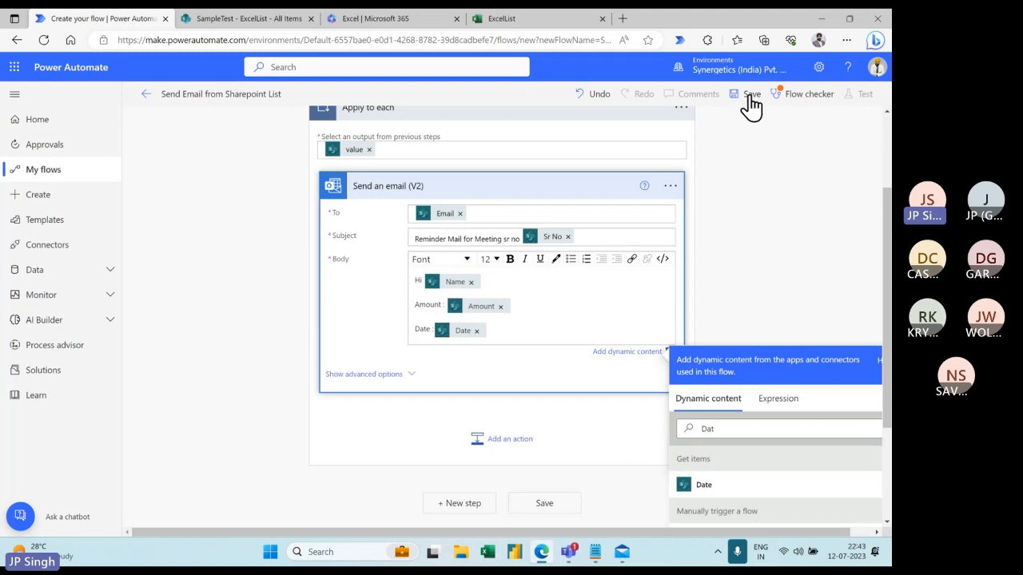
- Save the Send Email from Sharepoint List flow and close the Flow checker showing no errors
left_click(749, 94)
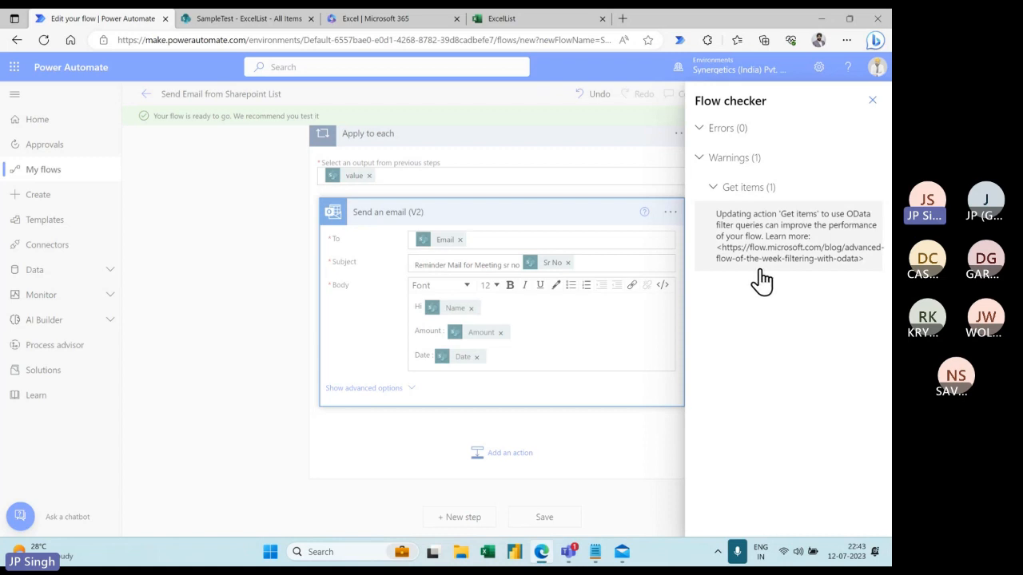
left_click(871, 101)
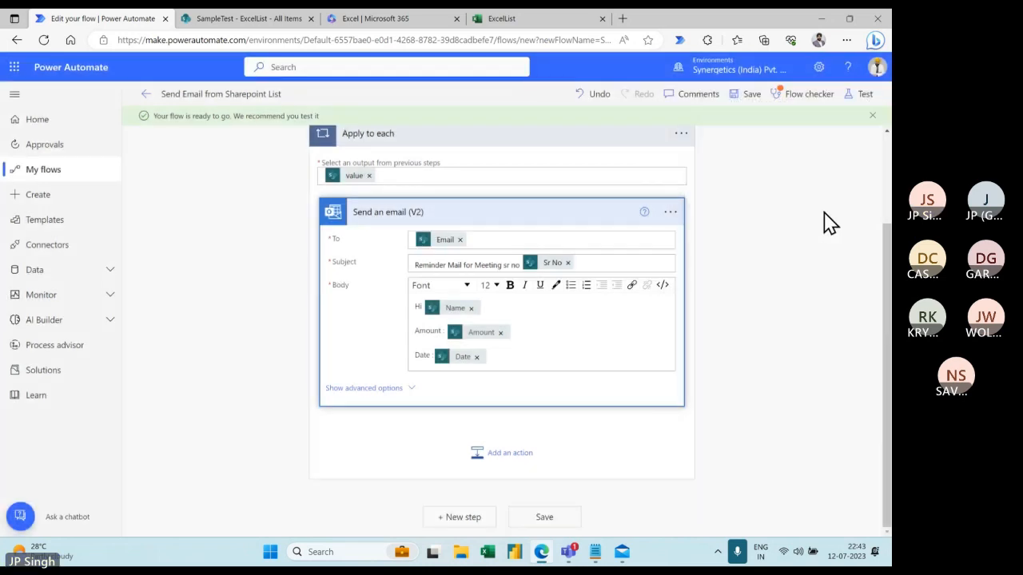
- Run a manual test of the flow and view its run history with all three steps succeeded
left_click(862, 96)
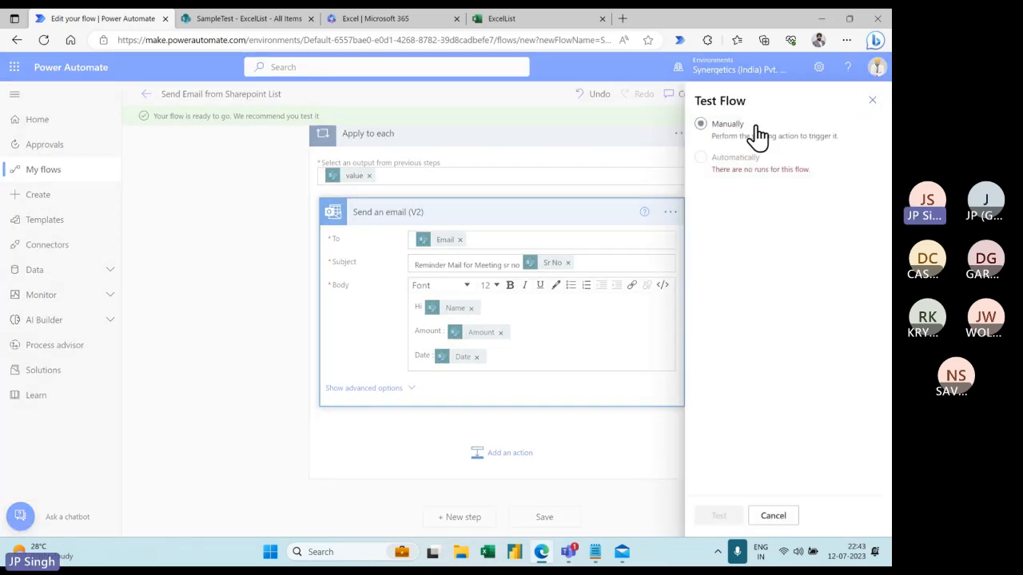
left_click(751, 134)
left_click(727, 517)
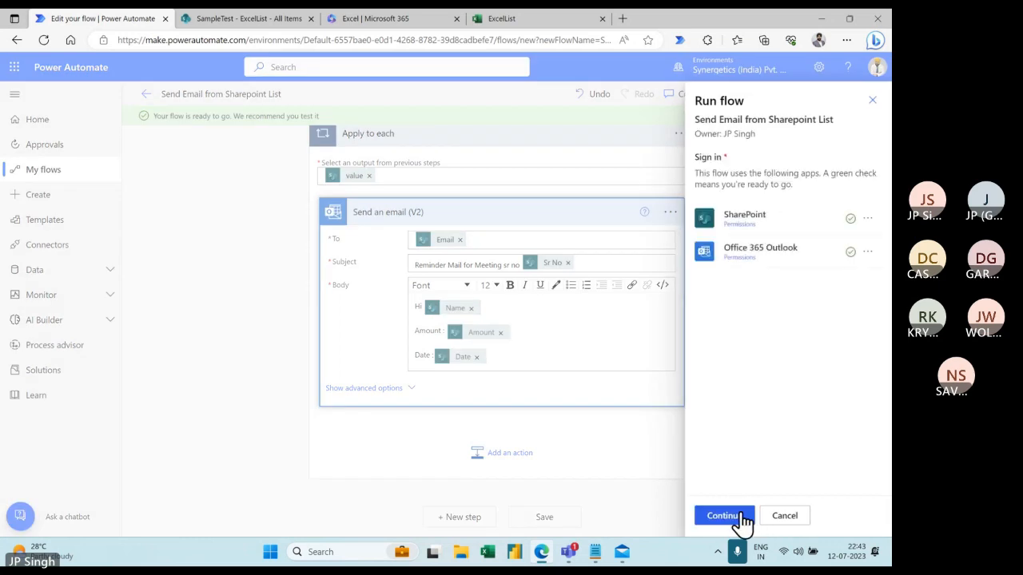
left_click(730, 518)
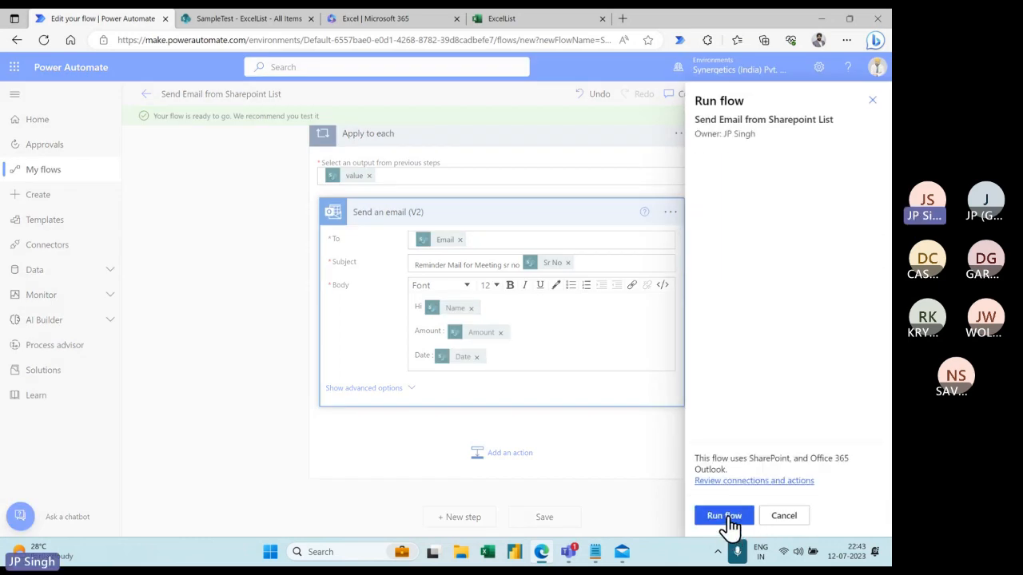
left_click(727, 517)
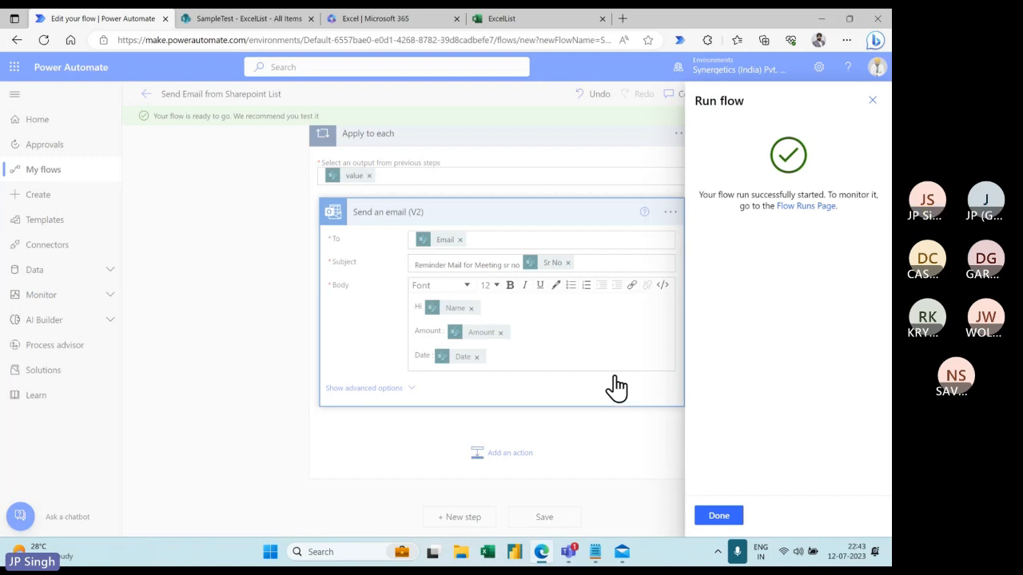
left_click(719, 516)
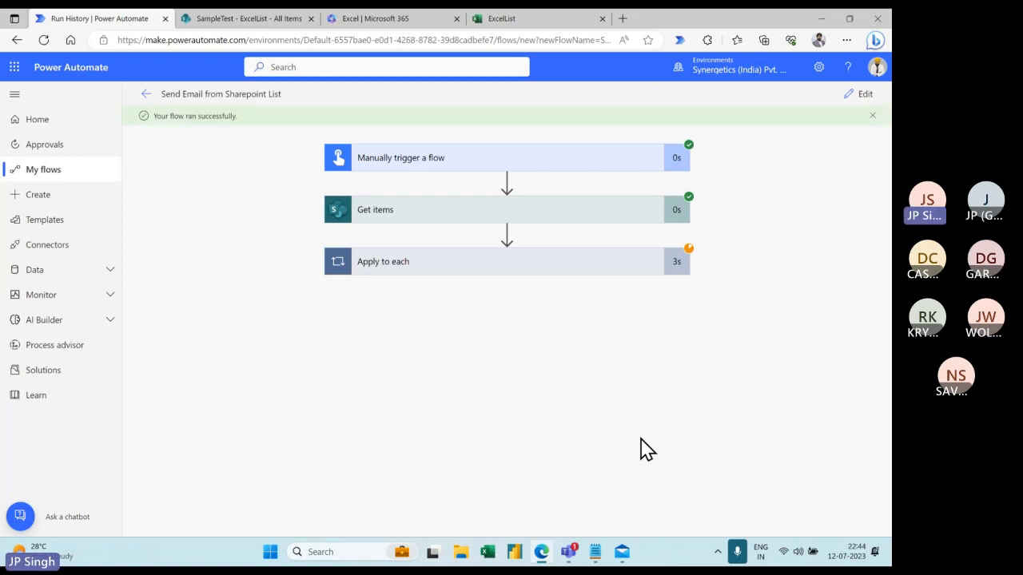
left_click(626, 557)
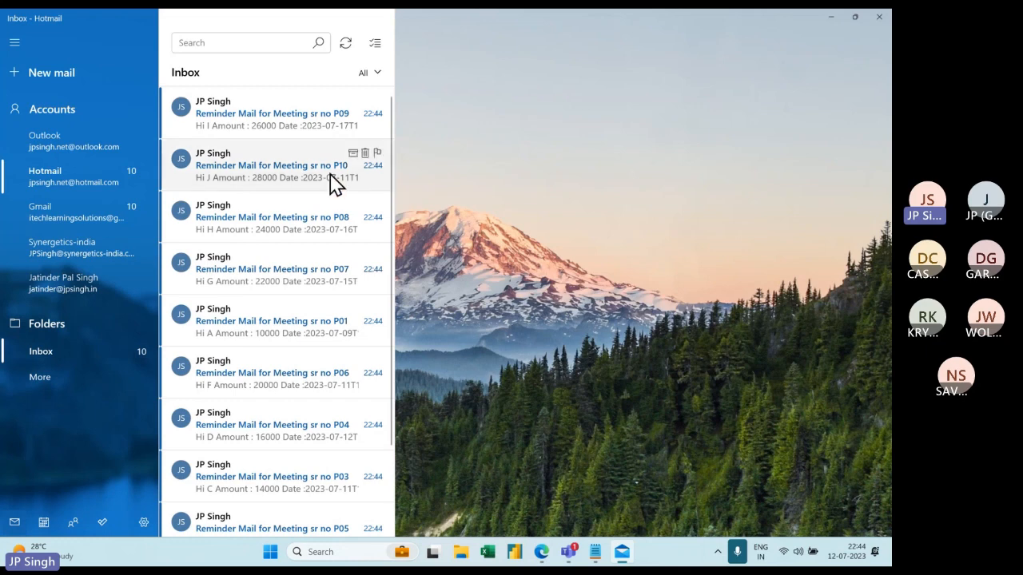
left_click(299, 173)
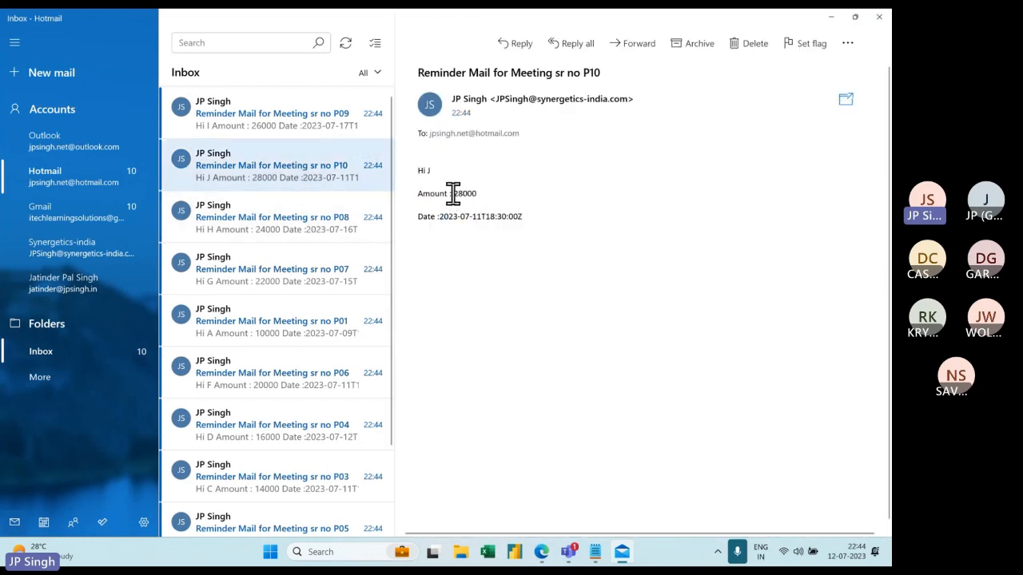
left_click_drag(452, 192, 481, 193)
left_click_drag(440, 217, 512, 217)
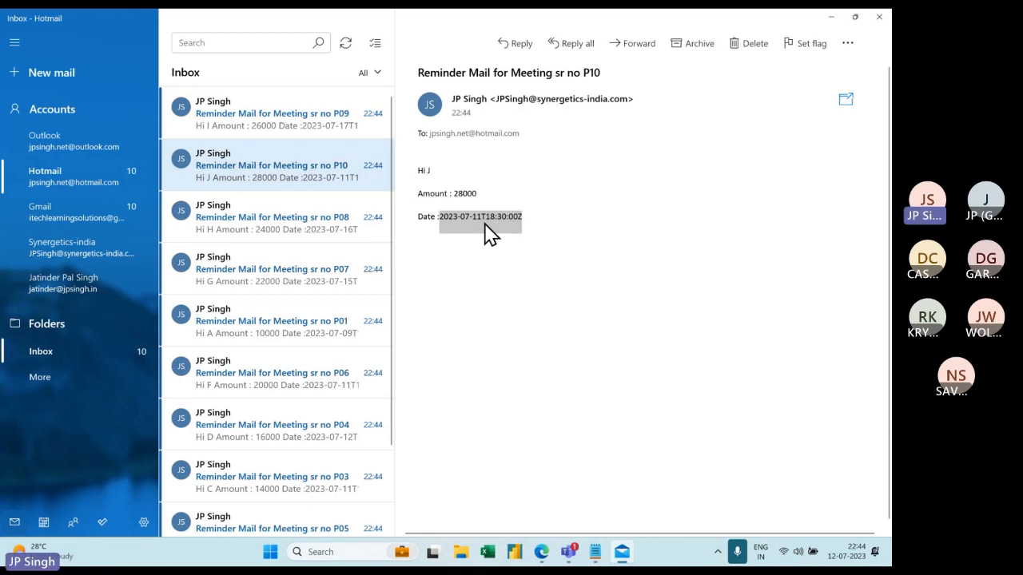
left_click(469, 263)
left_click_drag(439, 216, 524, 217)
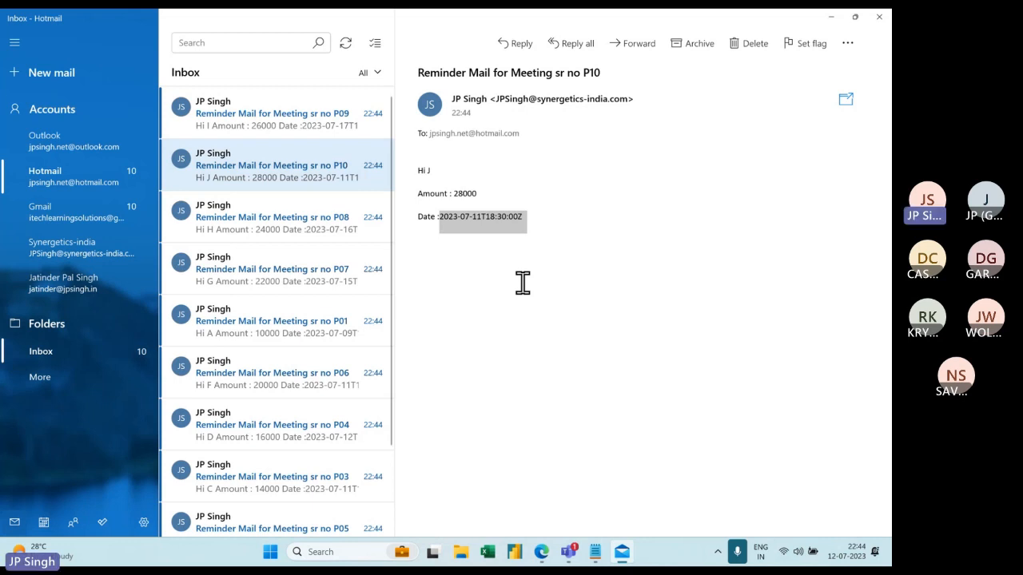
key("alt+Tab")
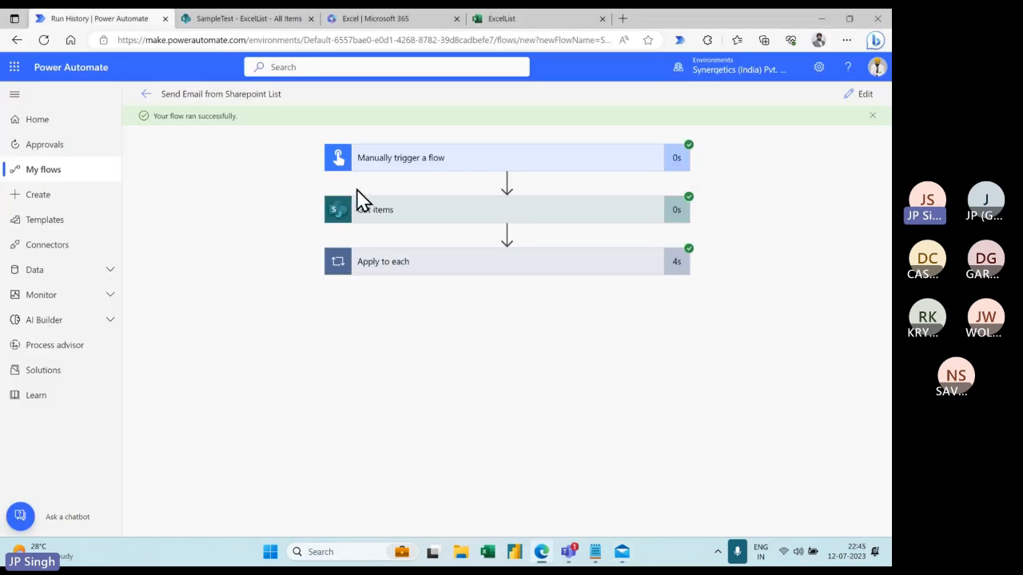
- Edit the flow and expand Get items to reveal the SampleTest site and ExcelList list
left_click(864, 95)
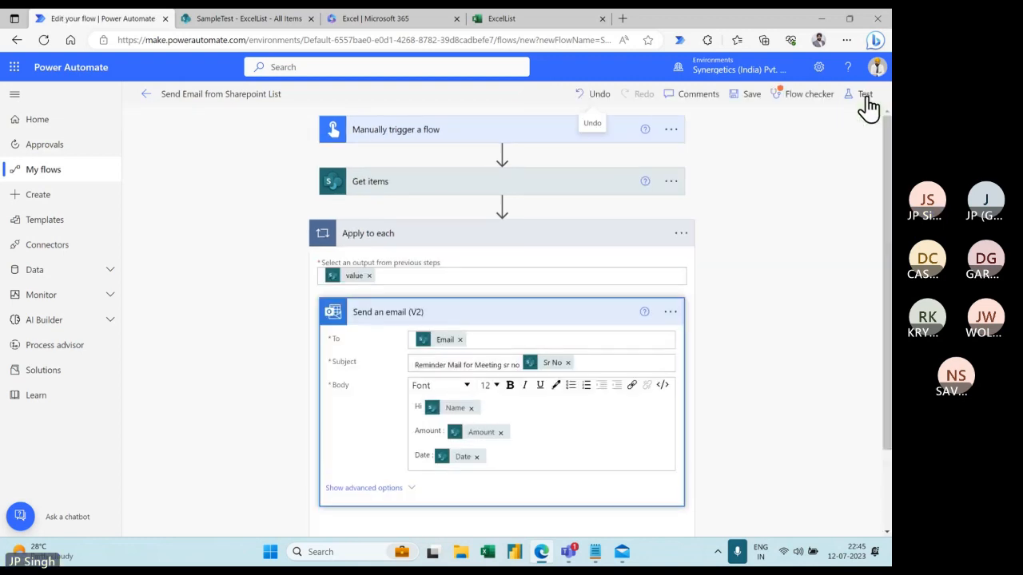
left_click(510, 186)
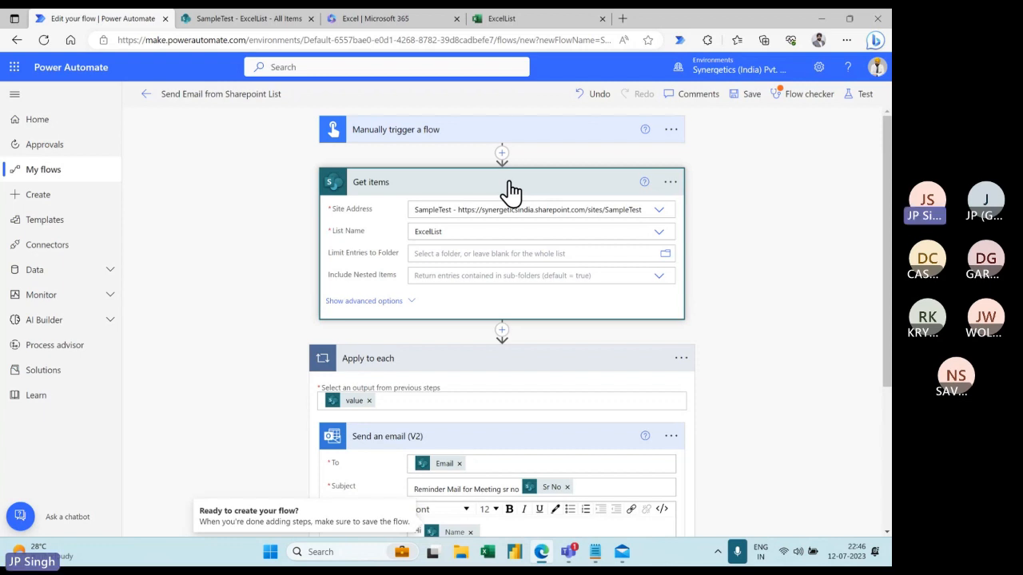
- Leave the flow editor for the details page, dismiss the ready message, then open and reload Create
left_click(821, 20)
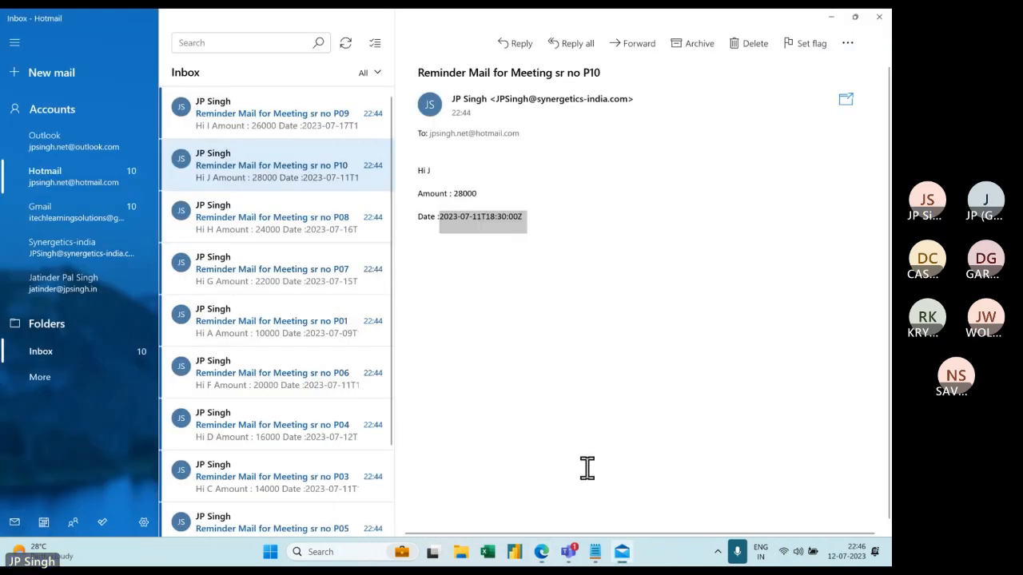
left_click(621, 551)
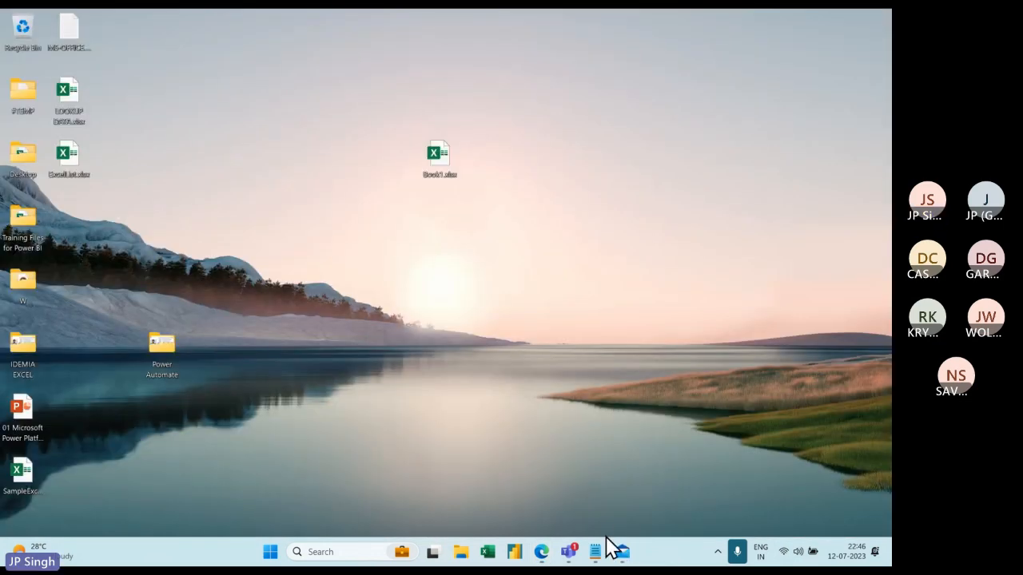
left_click(541, 551)
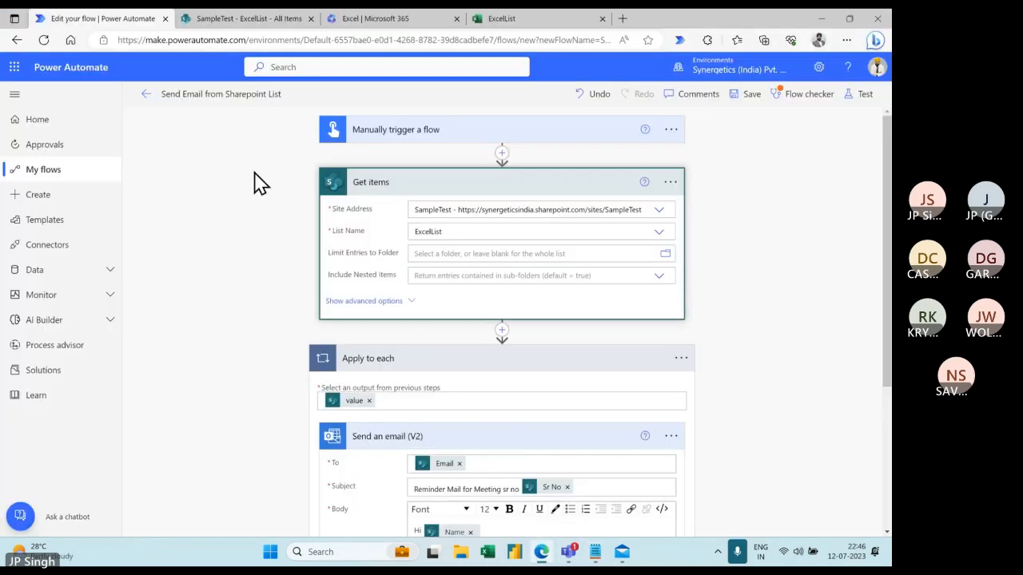
left_click(147, 94)
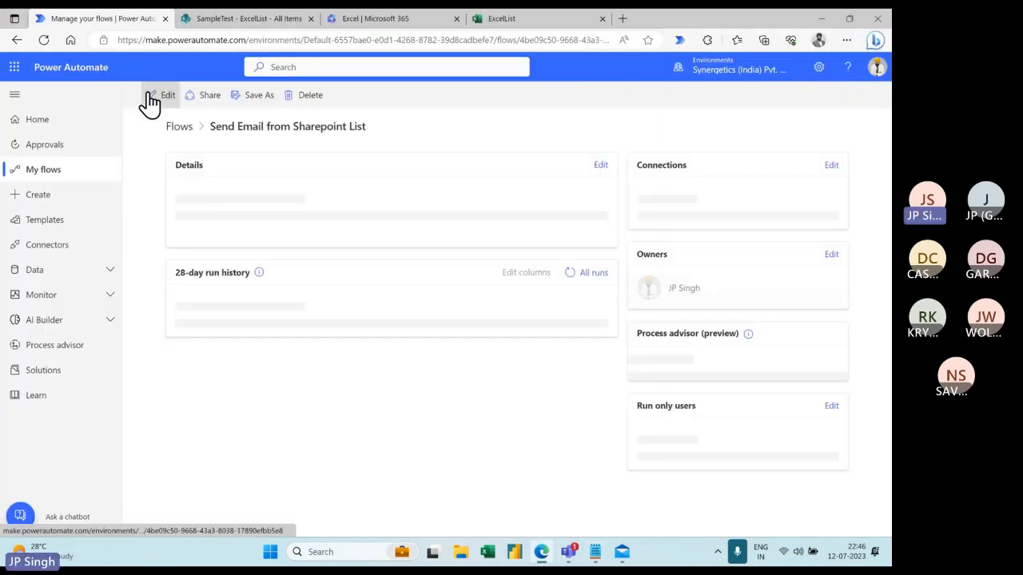
left_click(510, 408)
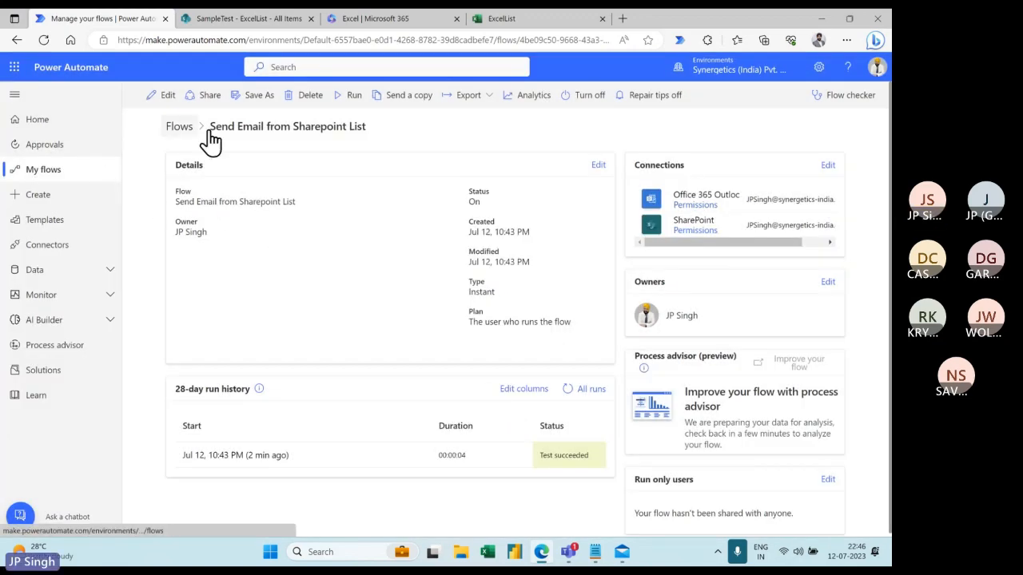
left_click(36, 197)
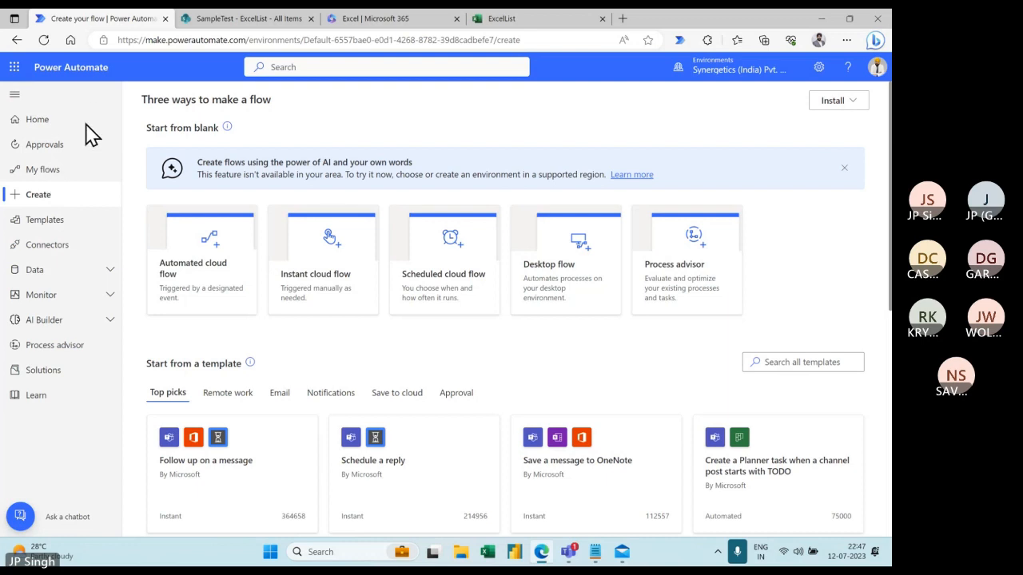
left_click(45, 40)
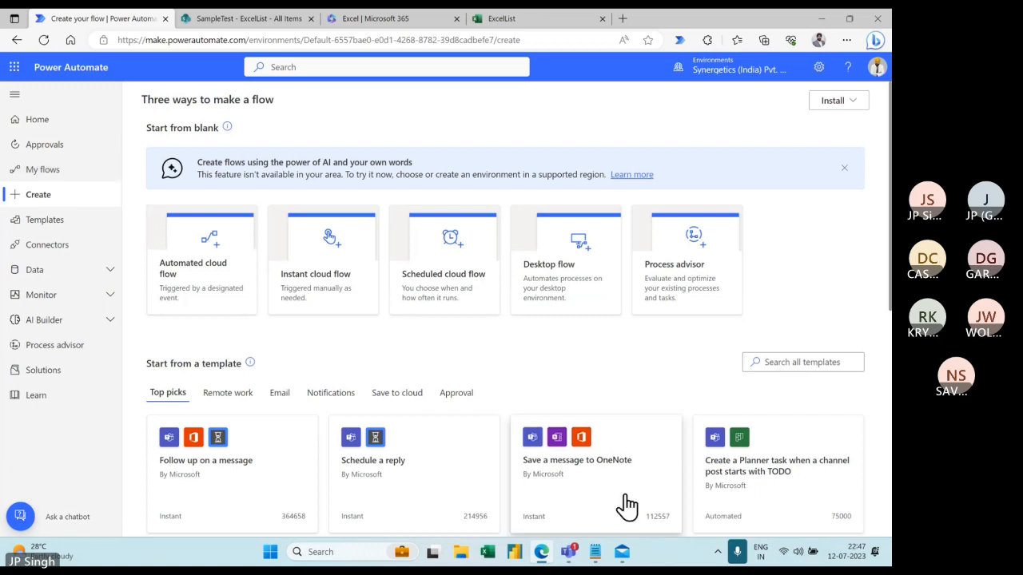
- Delete all ten P01–P10 reminder emails from the Hotmail inbox, then return to the ExcelList list
left_click(623, 555)
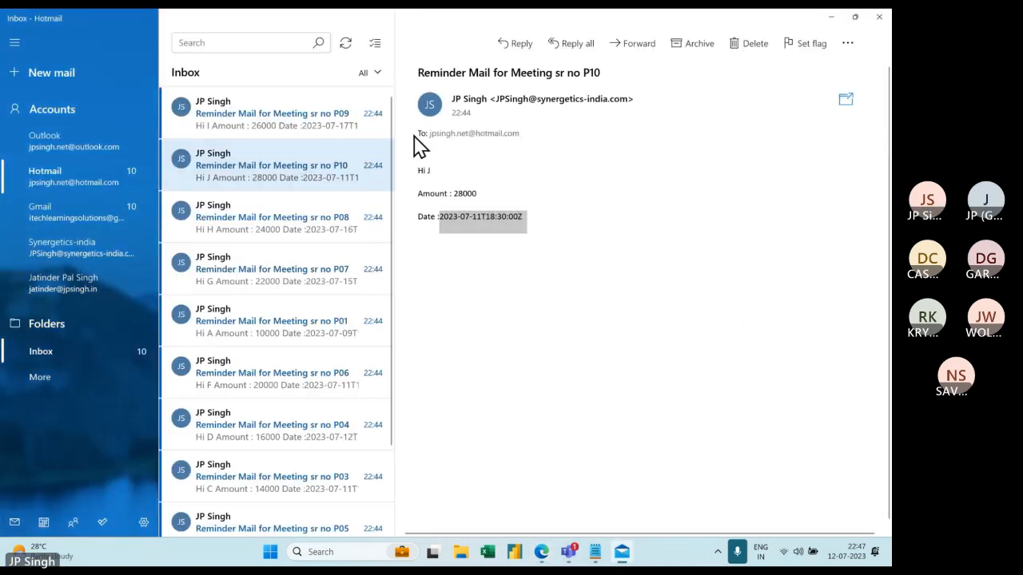
left_click(365, 102)
left_click(365, 103)
left_click(365, 102)
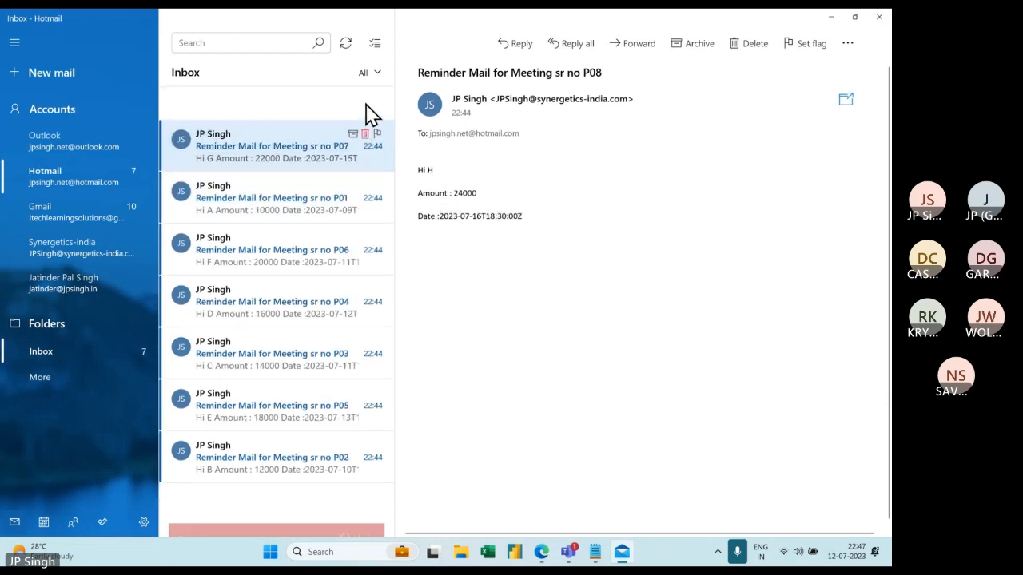
left_click(365, 103)
left_click(365, 102)
left_click(365, 102)
left_click(365, 102)
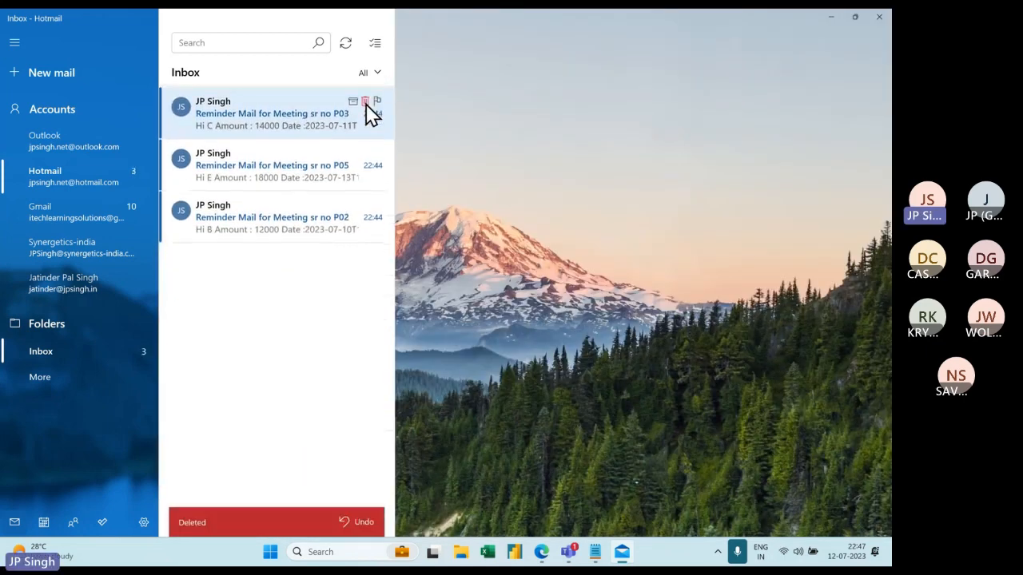
left_click(365, 102)
left_click(365, 103)
left_click(365, 102)
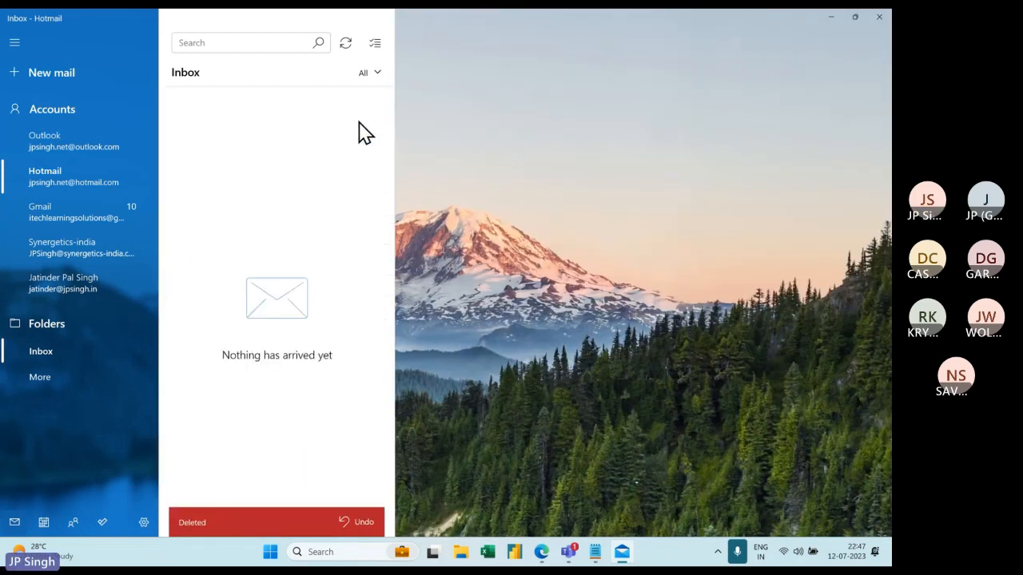
left_click(829, 15)
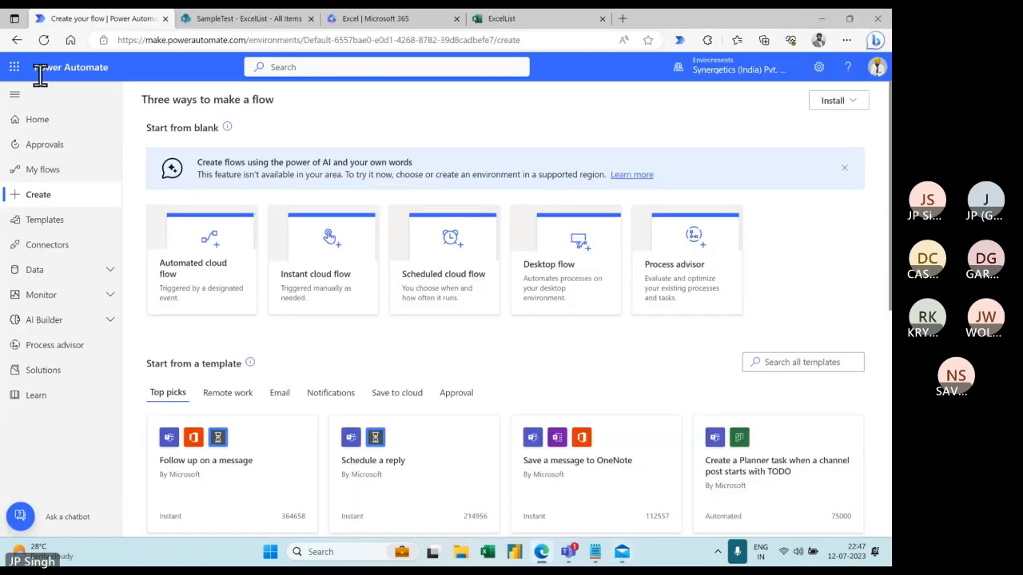
left_click(227, 24)
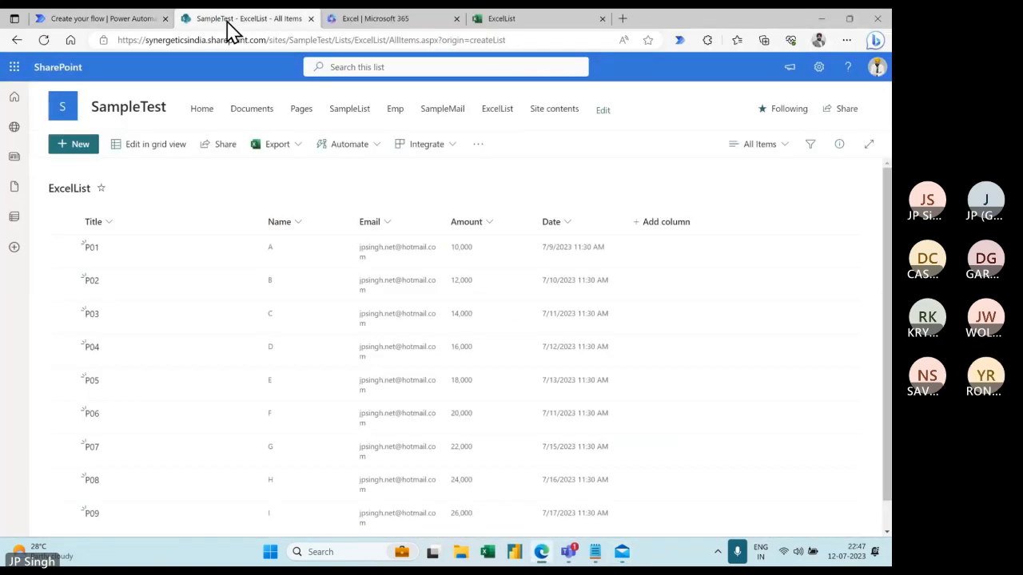
- Open Microsoft Forms from the app launcher and close the spare Excel home tab
left_click(16, 69)
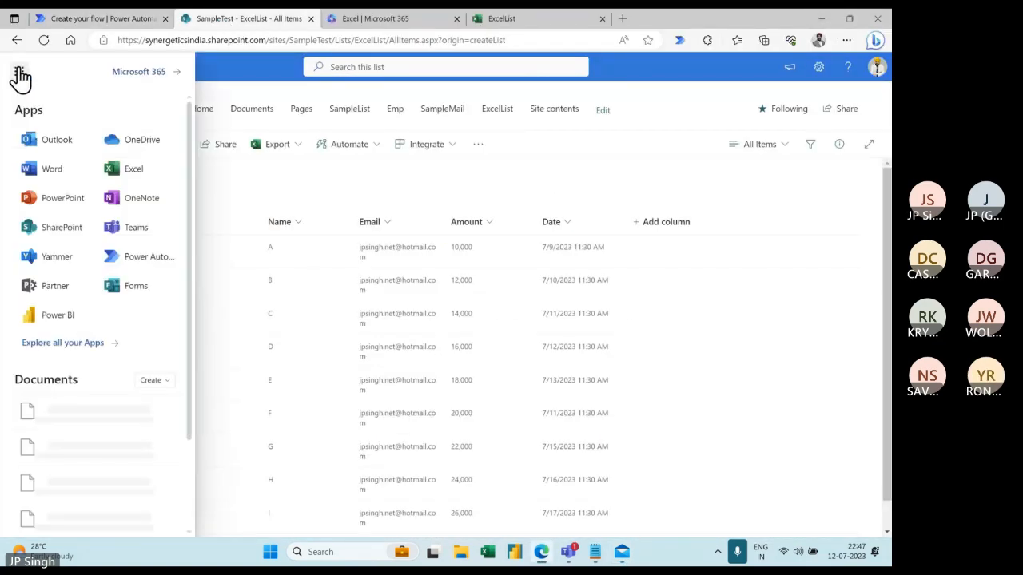
left_click(132, 298)
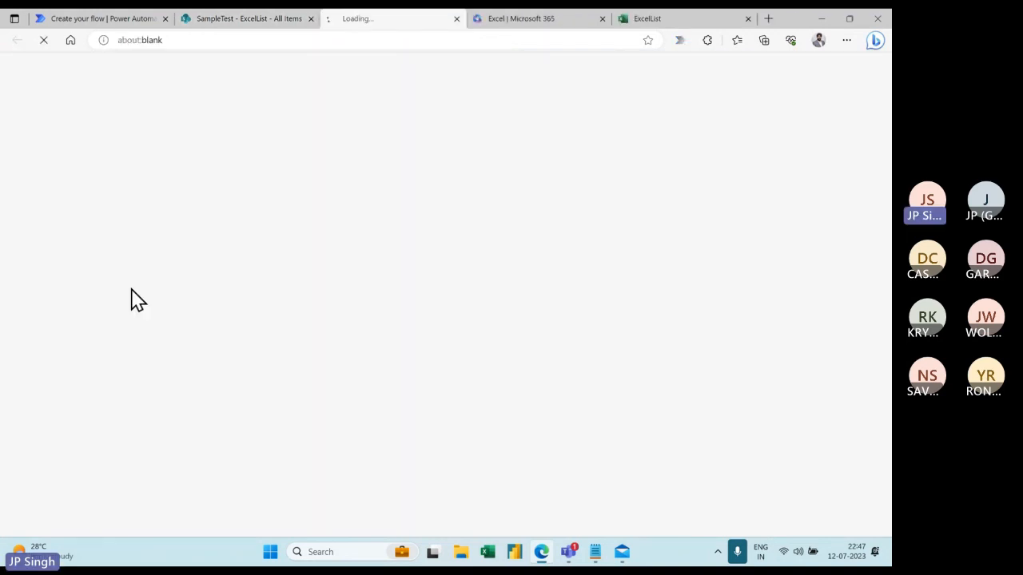
left_click(581, 25)
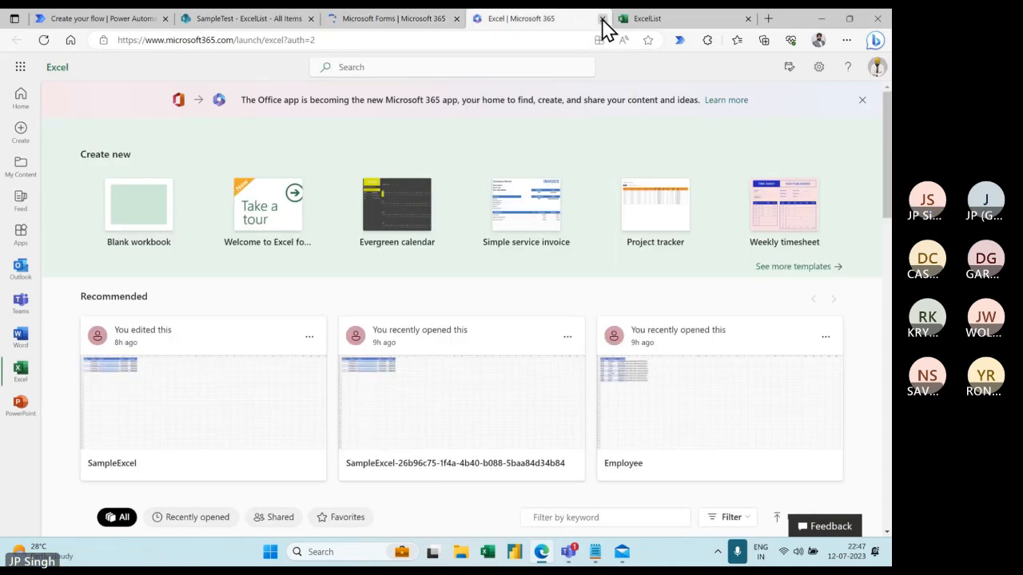
left_click(602, 18)
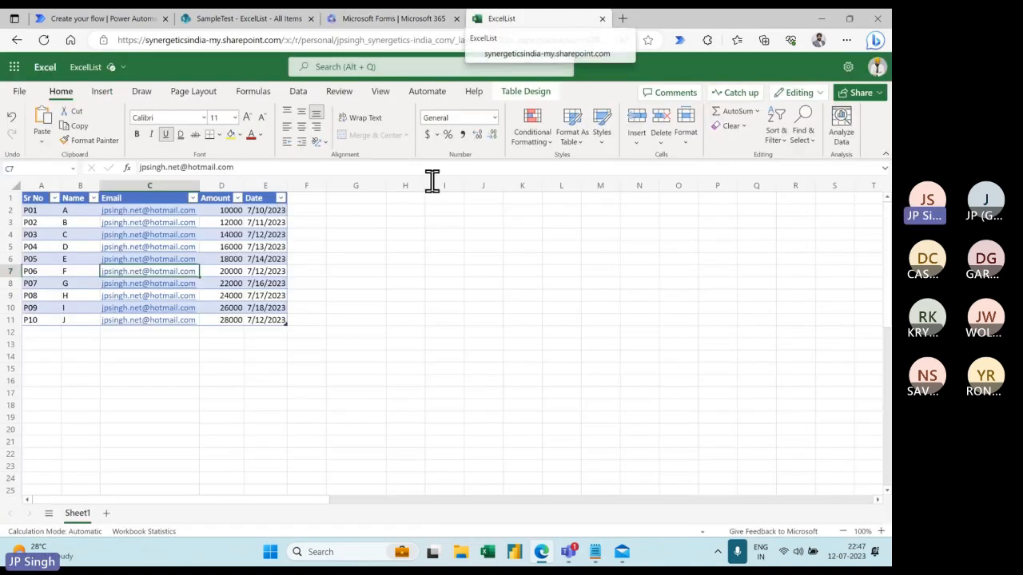
- Select cells A12 through E12 below the ExcelList table, then start a new blank form
left_click(42, 334)
left_click_drag(42, 334, 255, 338)
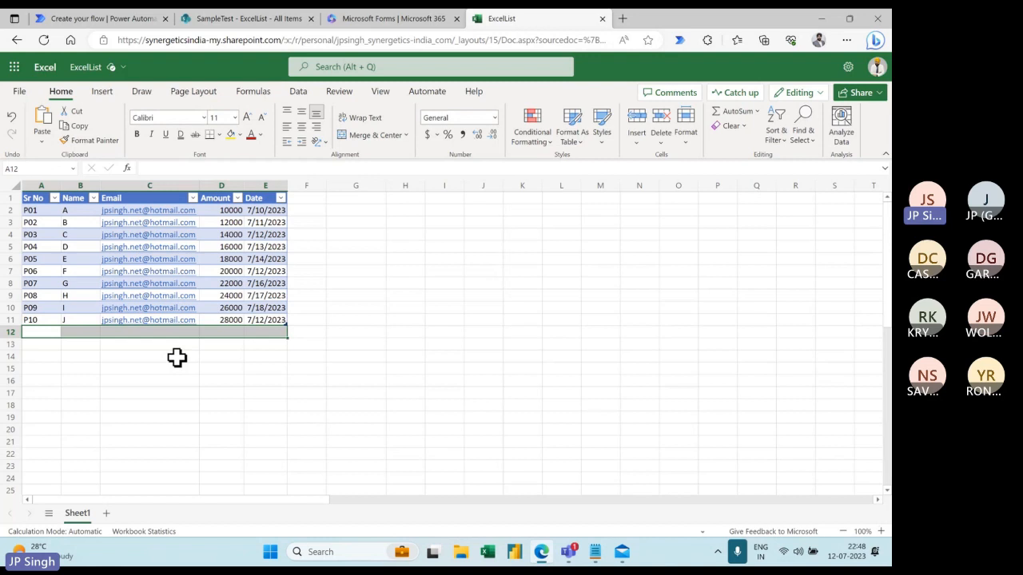
left_click(255, 20)
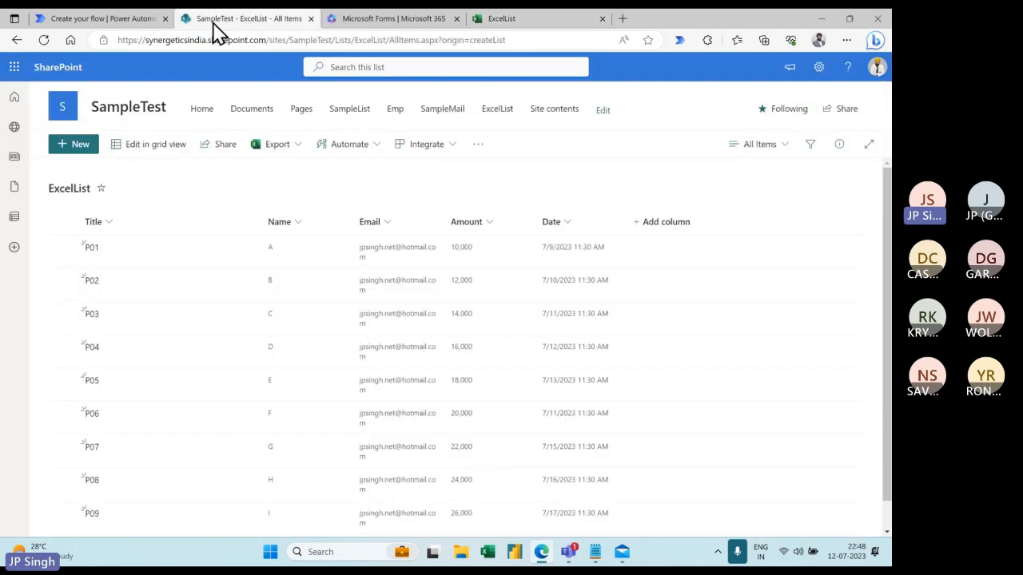
left_click(405, 21)
left_click(107, 21)
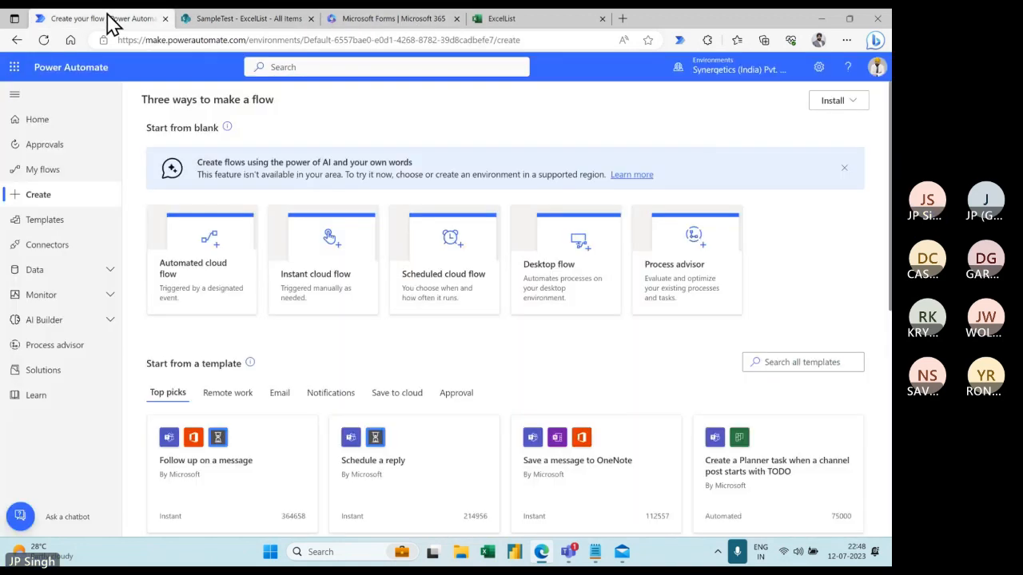
left_click(268, 20)
left_click(376, 23)
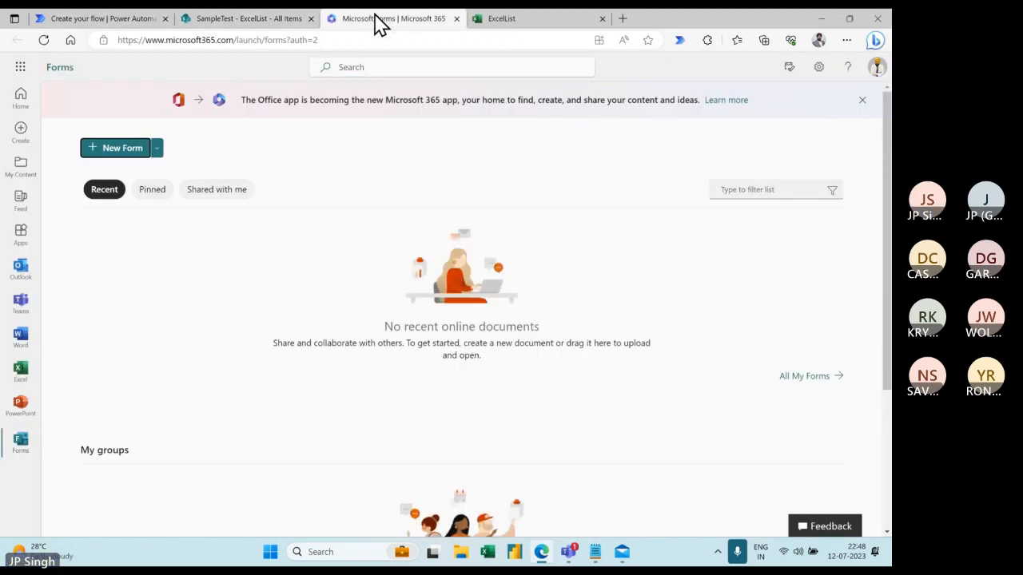
left_click(128, 159)
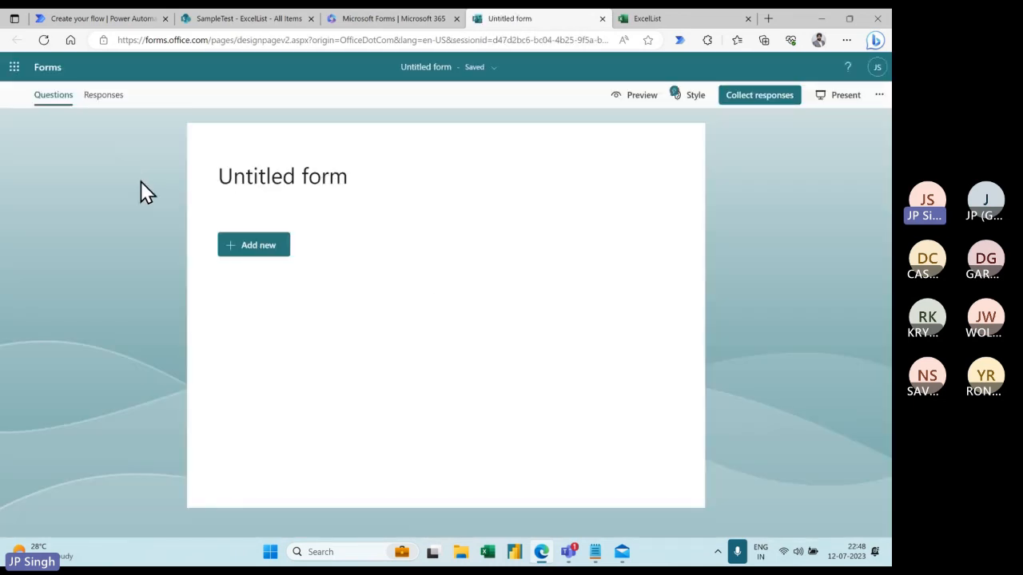
- Replace the 'Untitled form' heading with the title 'New Data Entry'
left_click(258, 186)
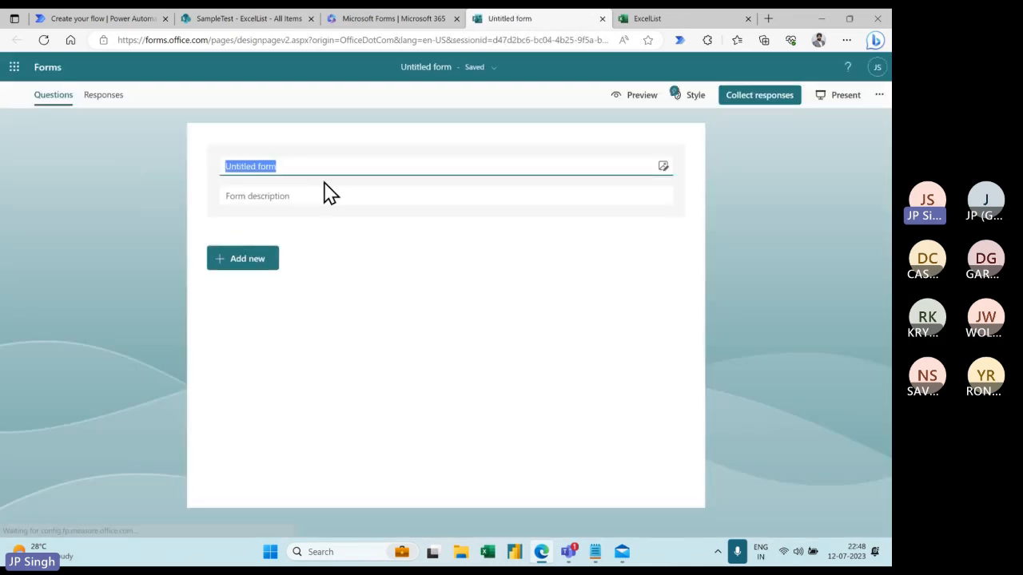
type("New ")
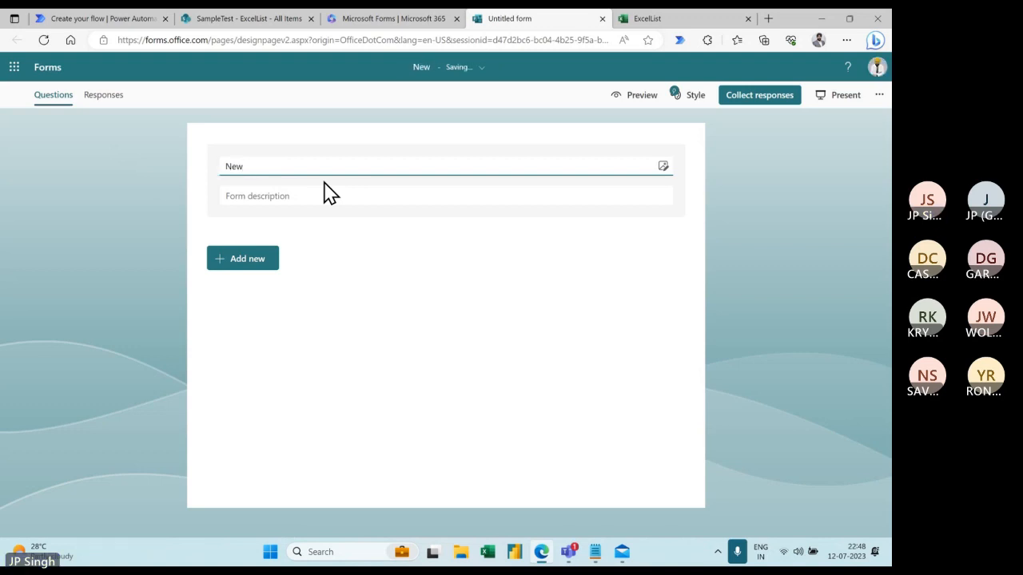
type("Data ")
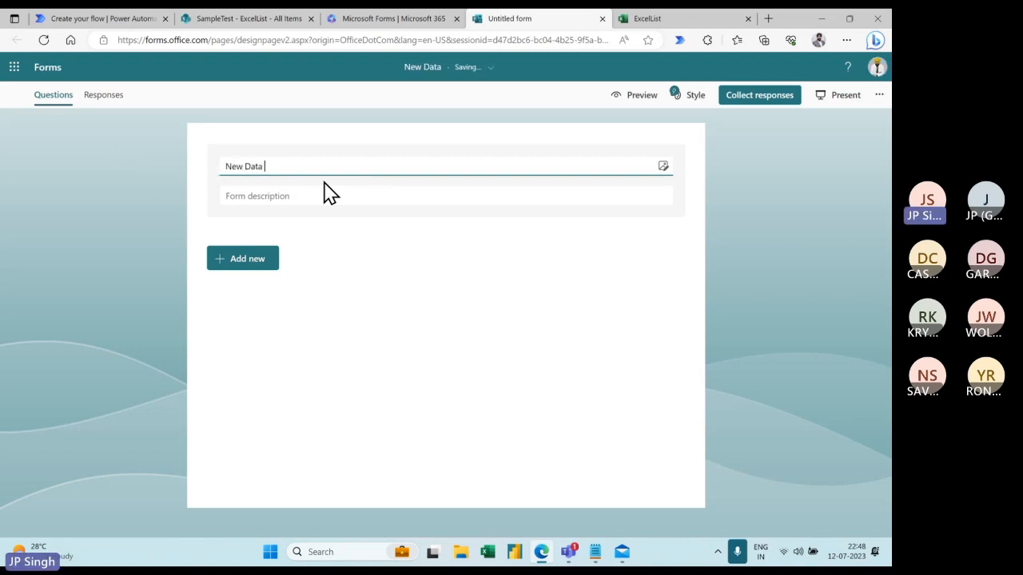
type("Entry")
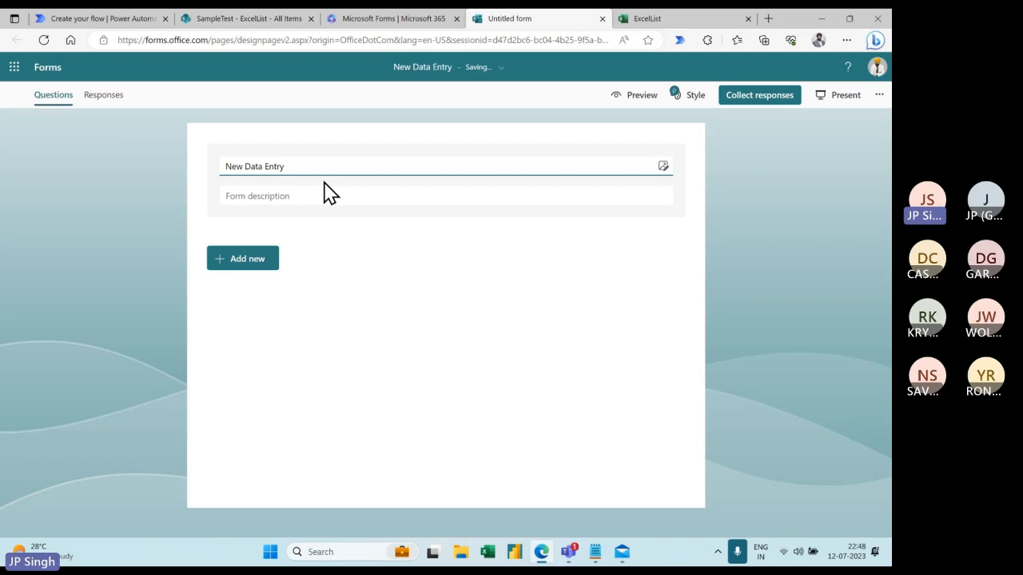
left_click(339, 240)
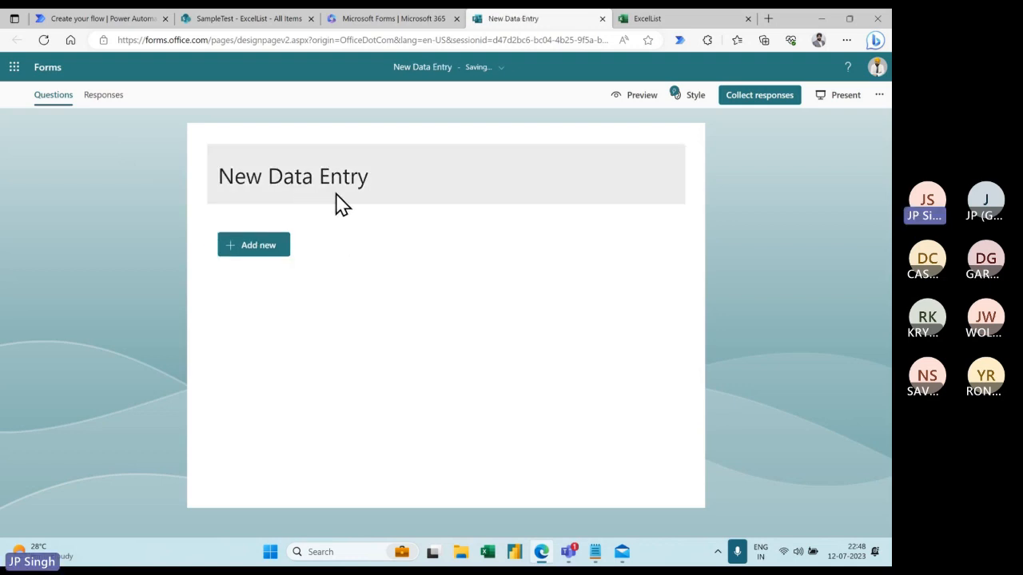
- Add text questions 'Sr No' and 'Name', making Name required
left_click(258, 248)
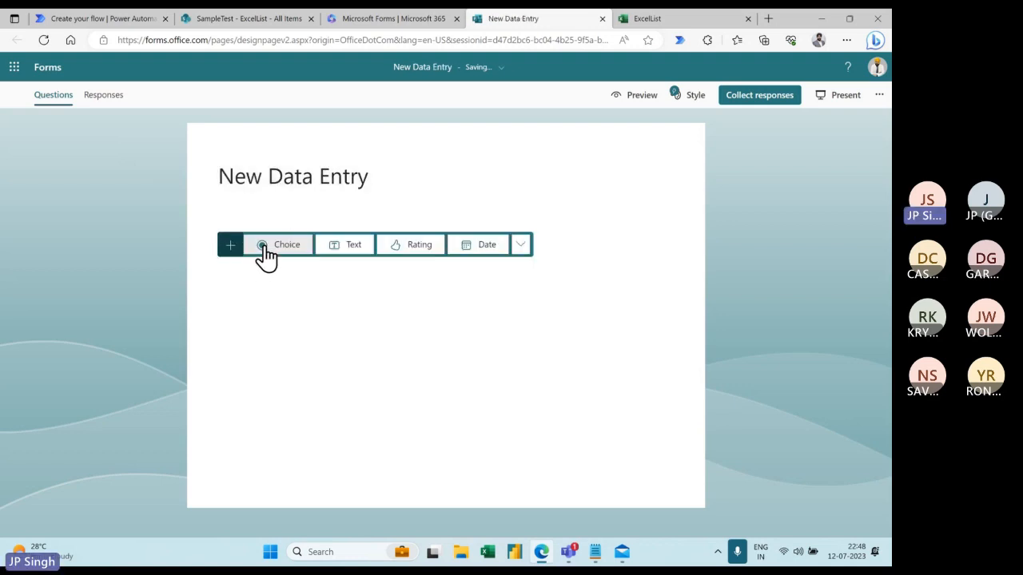
left_click(350, 254)
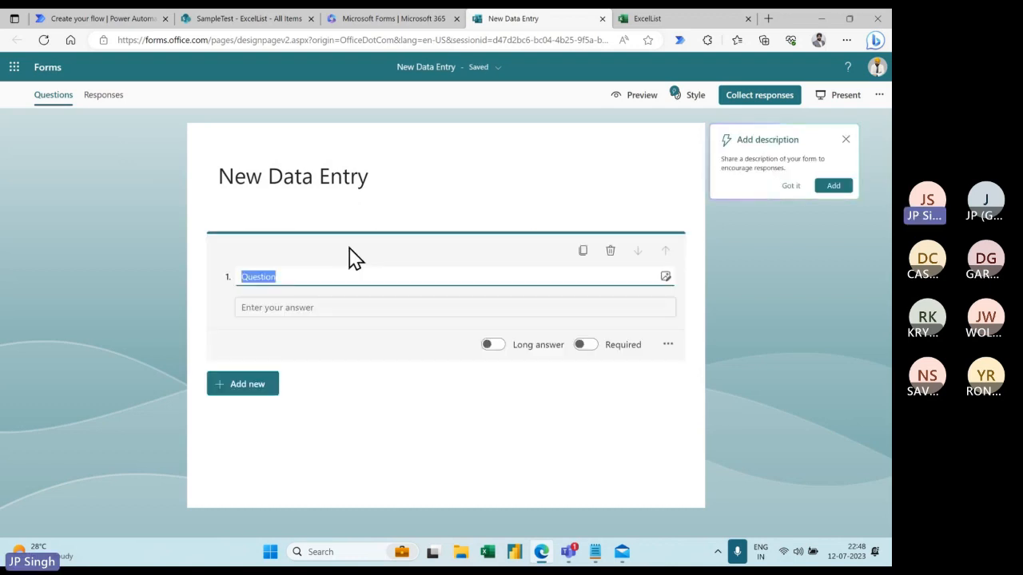
type("Sr No")
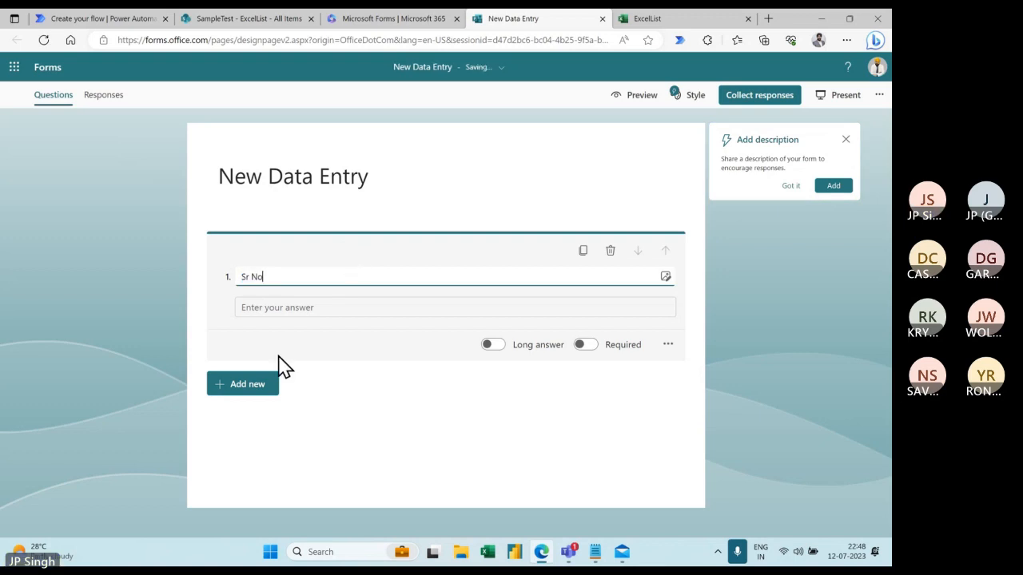
left_click(247, 385)
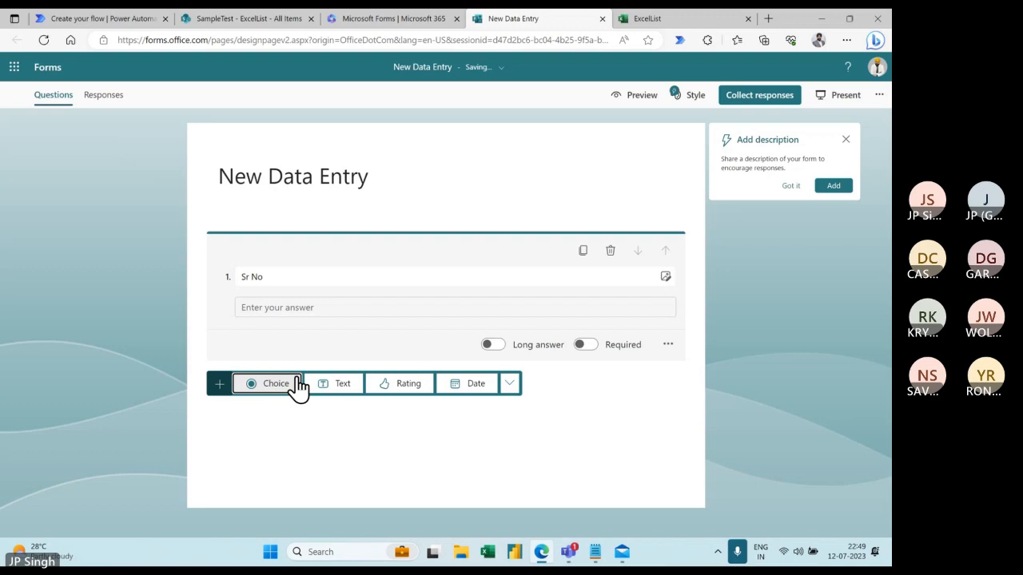
left_click(336, 384)
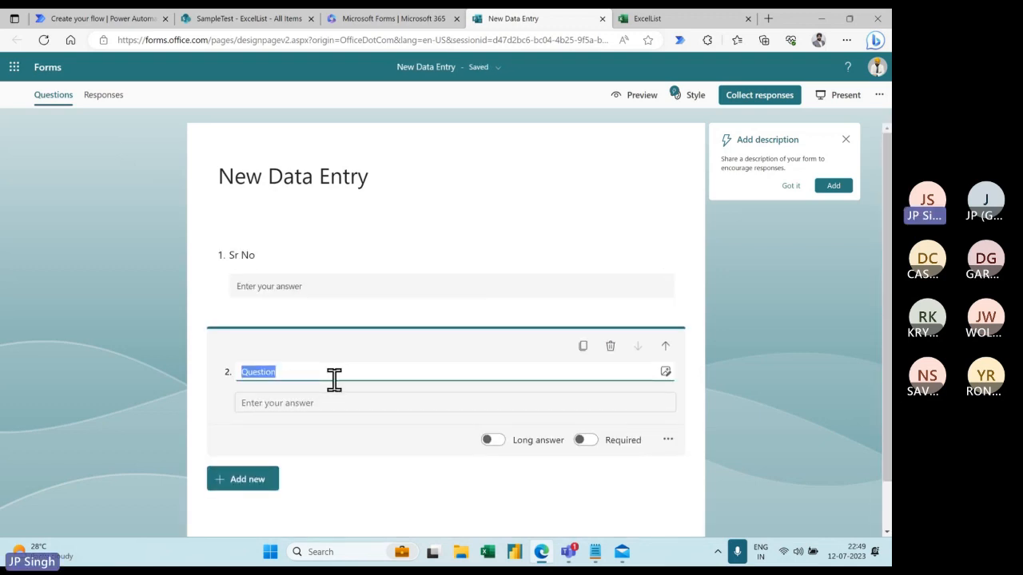
left_click(656, 19)
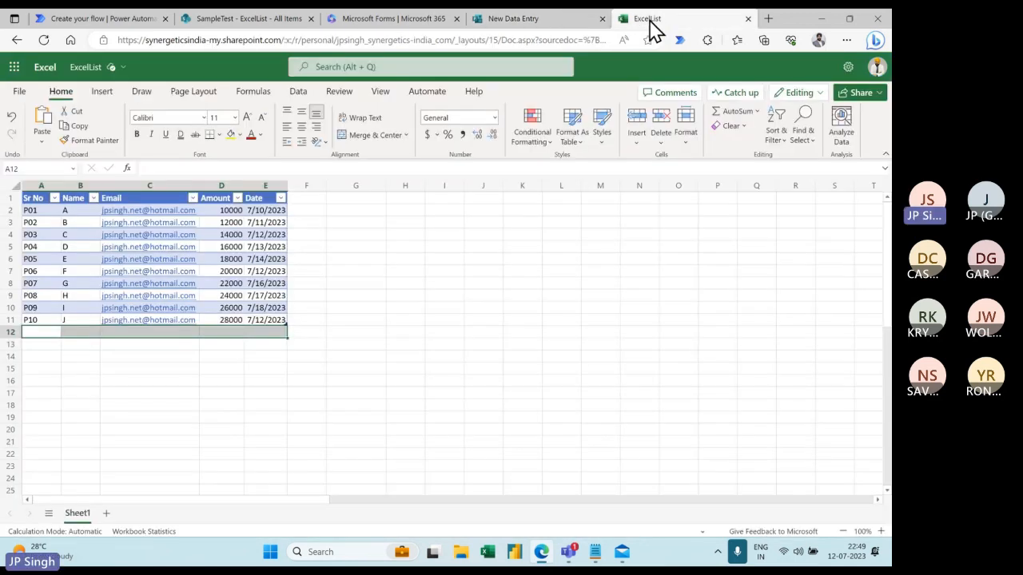
left_click(531, 19)
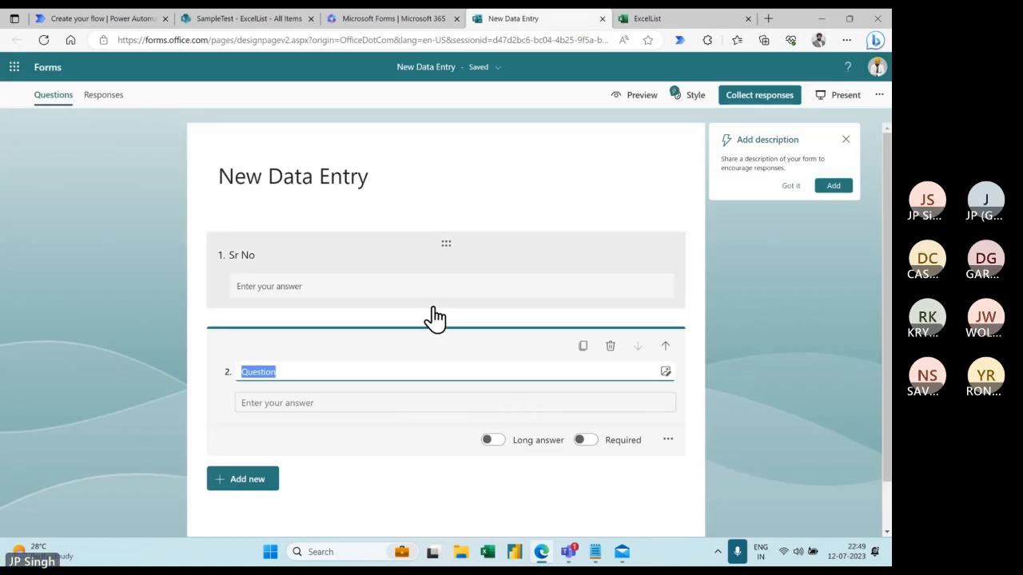
type("Name")
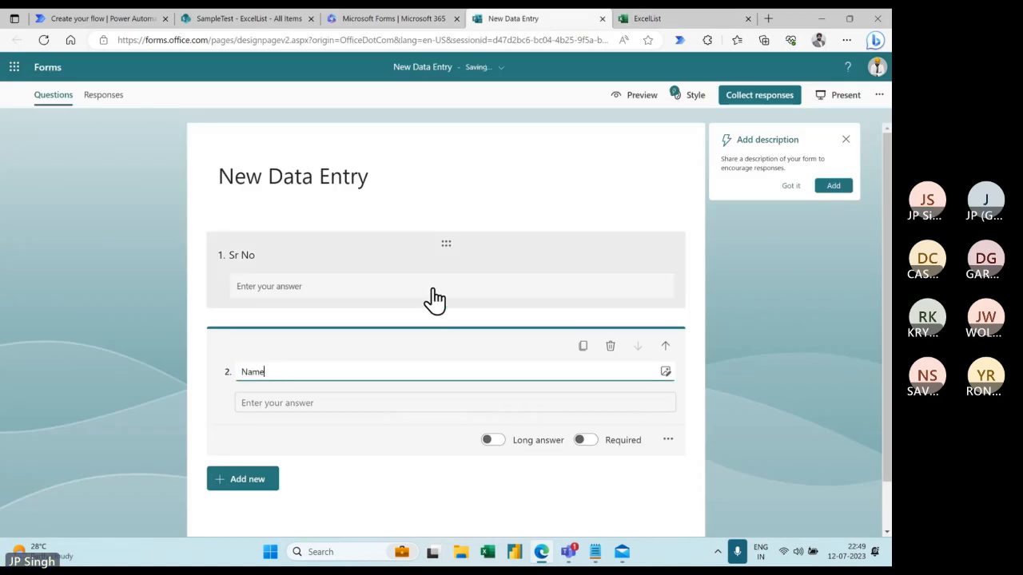
left_click(587, 441)
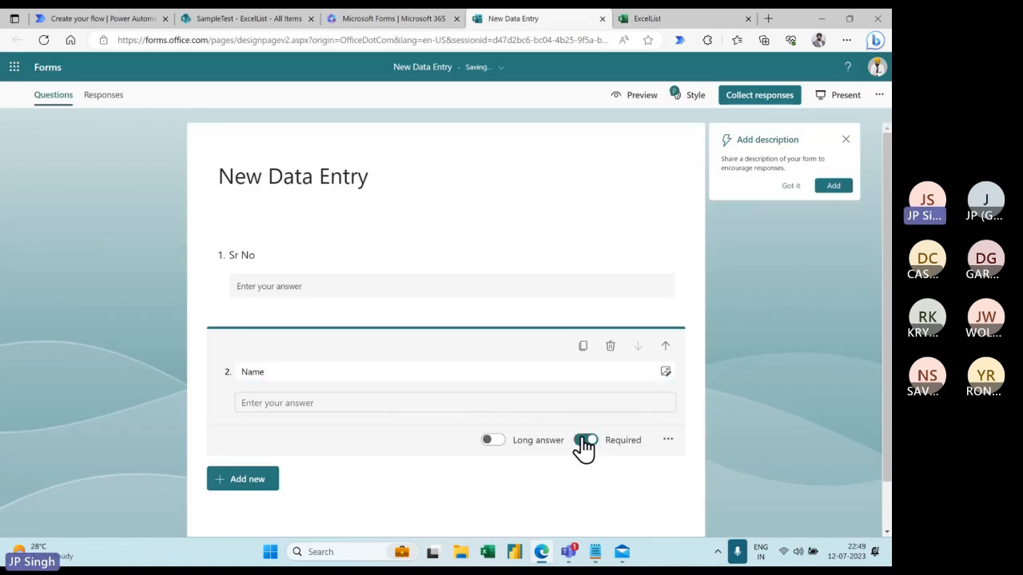
- Make the Sr No question required as well
left_click(357, 252)
left_click(587, 345)
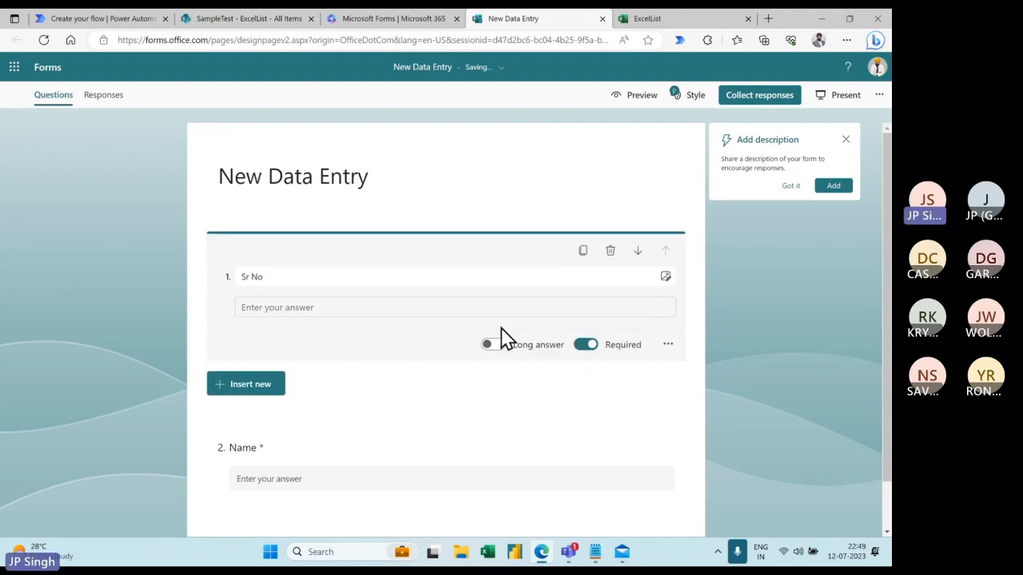
scroll(376, 335, "down", 1)
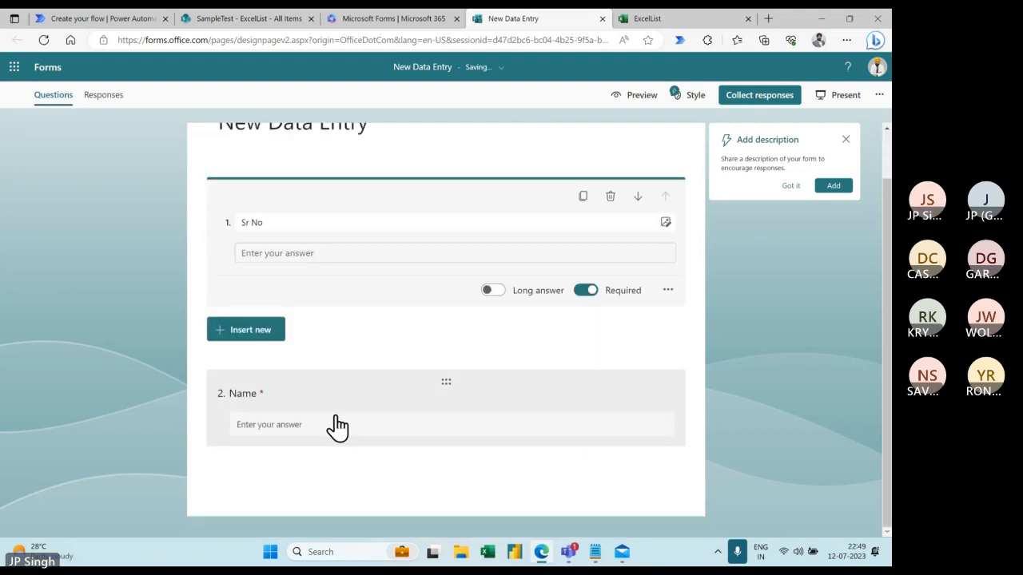
left_click(285, 461)
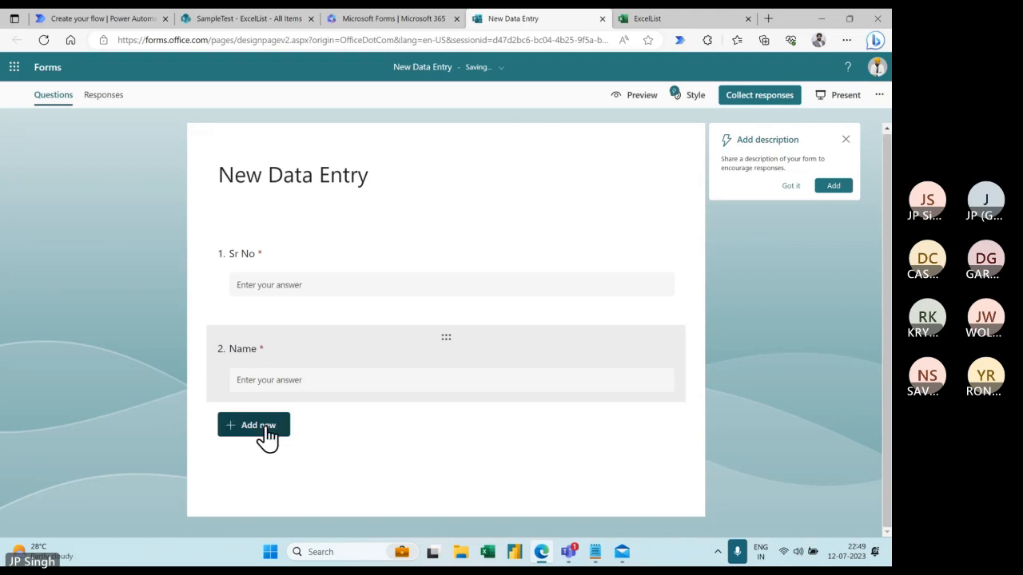
- Add text questions 'Email' and 'Amount' as questions 3 and 4
left_click(265, 429)
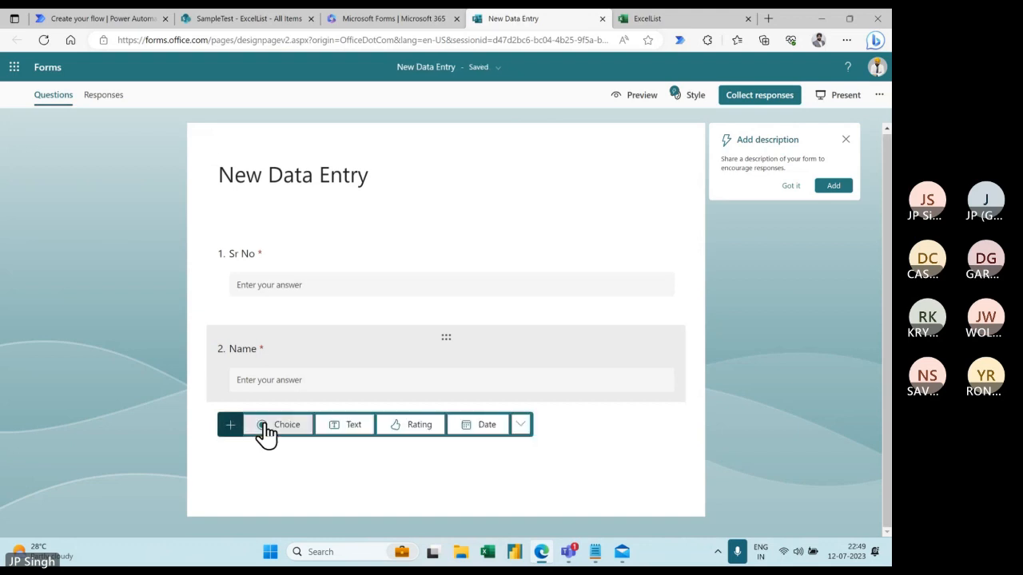
left_click(349, 432)
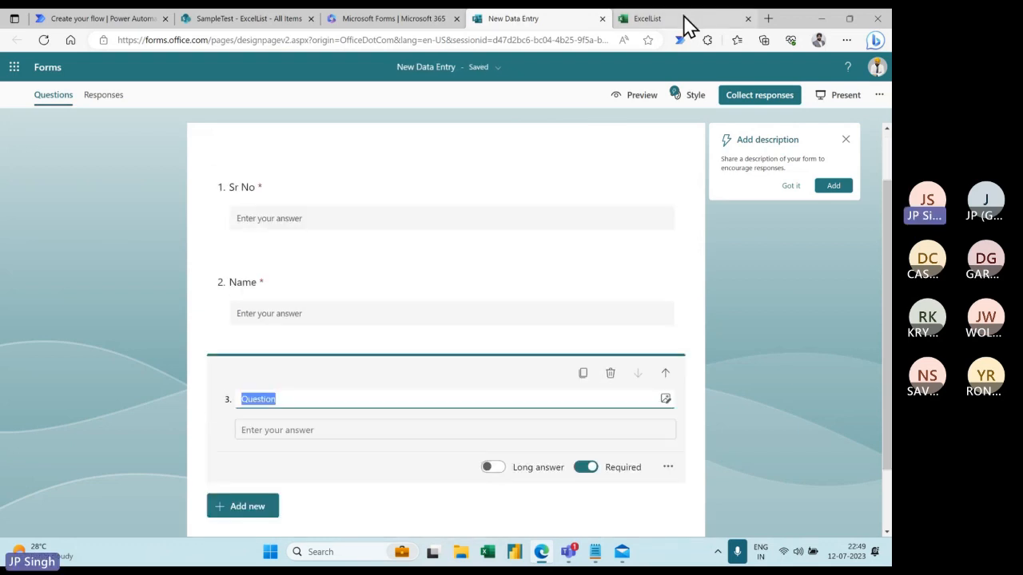
left_click(685, 22)
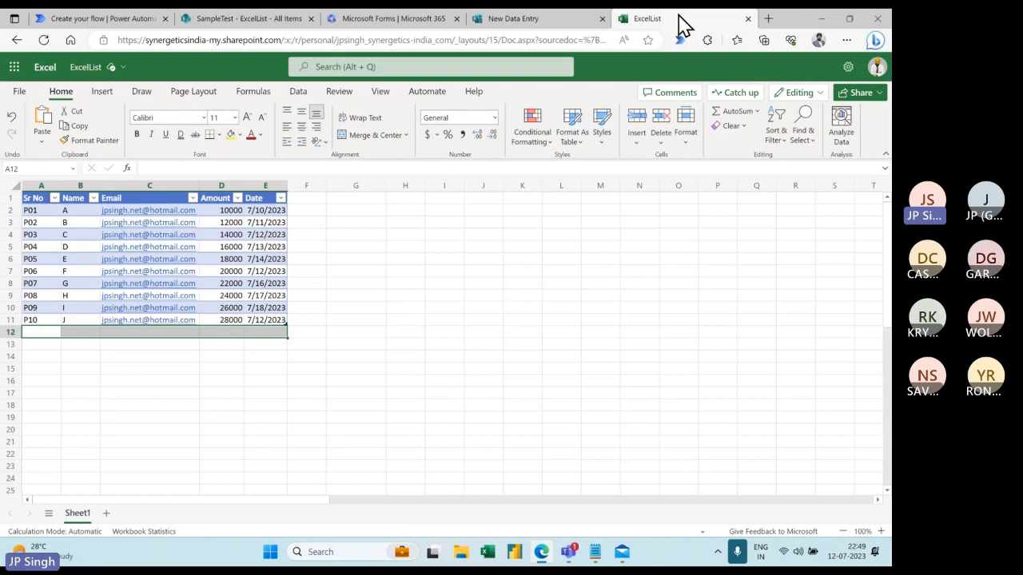
left_click(548, 23)
type("E")
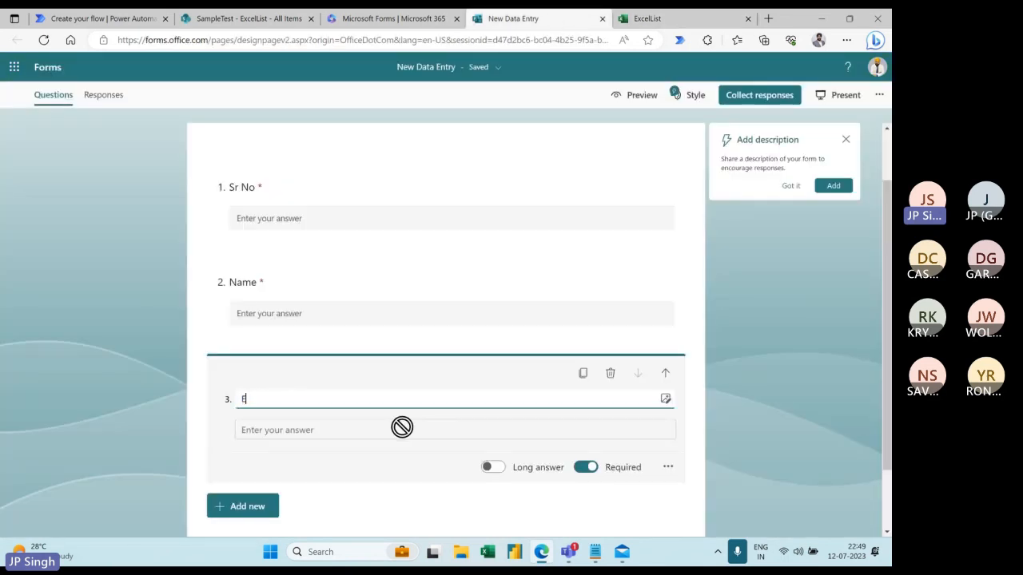
type("mail")
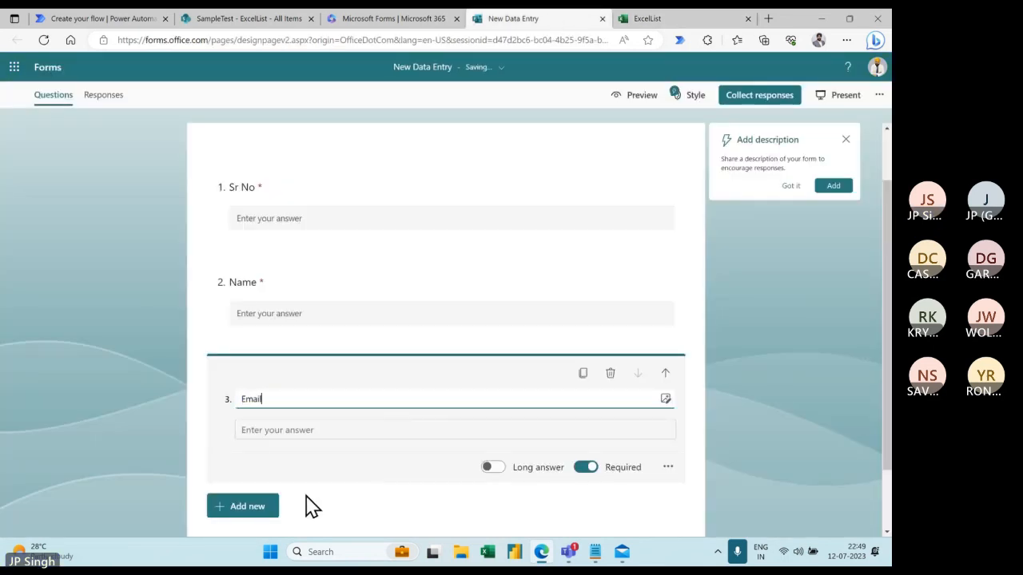
left_click(257, 508)
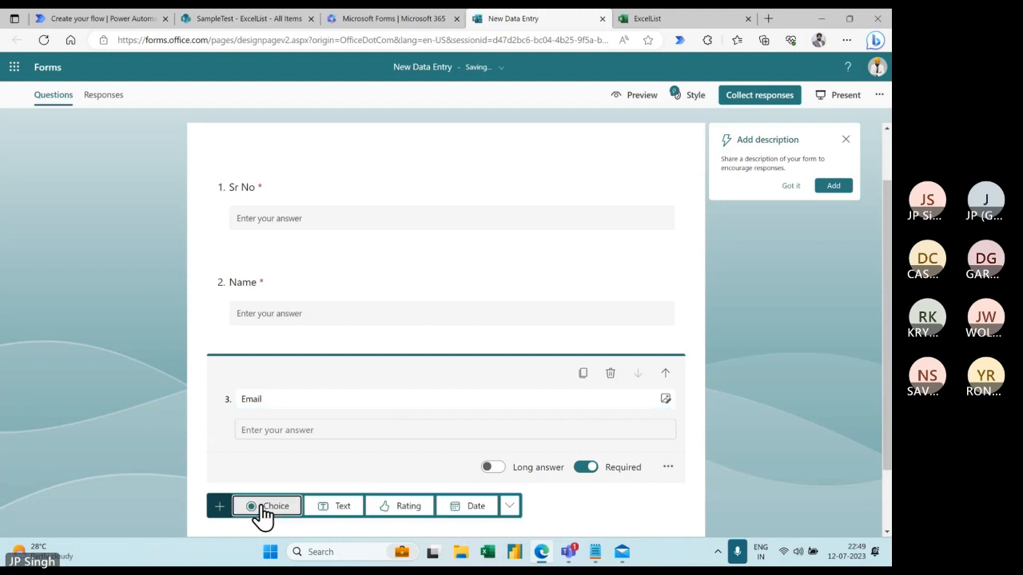
left_click(353, 510)
type("Amo")
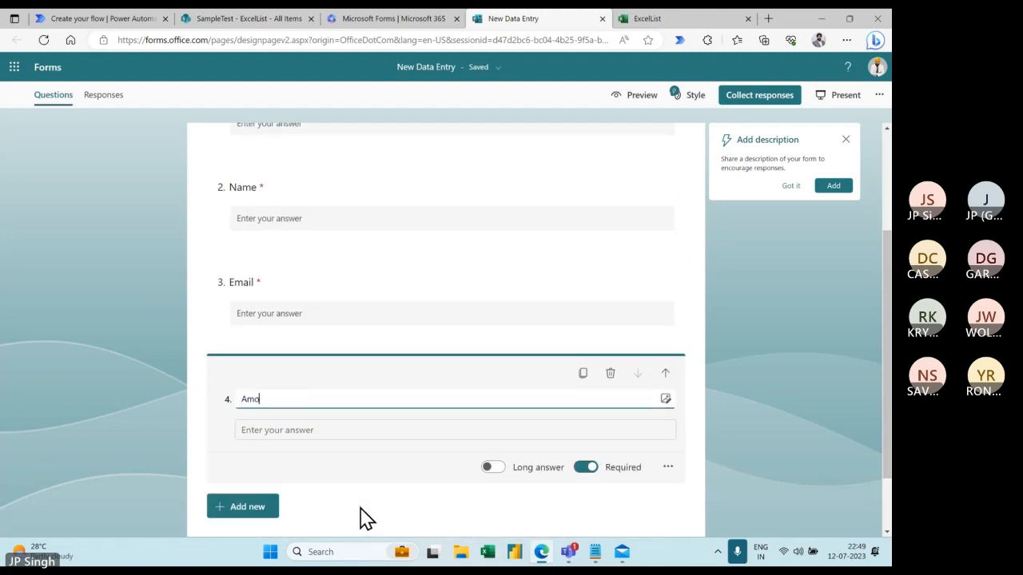
type("unt")
- Add a Date question titled 'Date' as question 5
left_click(251, 506)
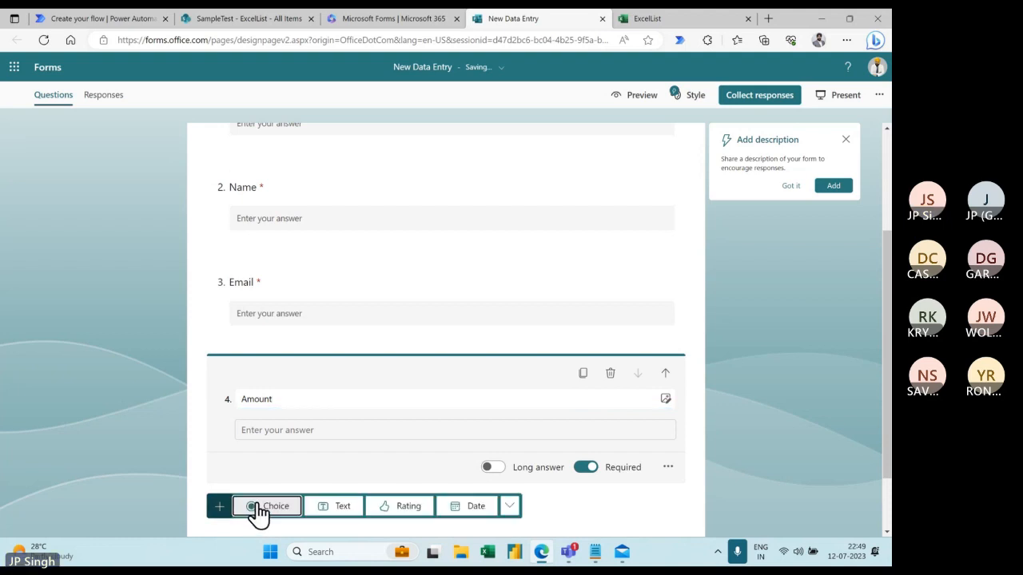
left_click(474, 508)
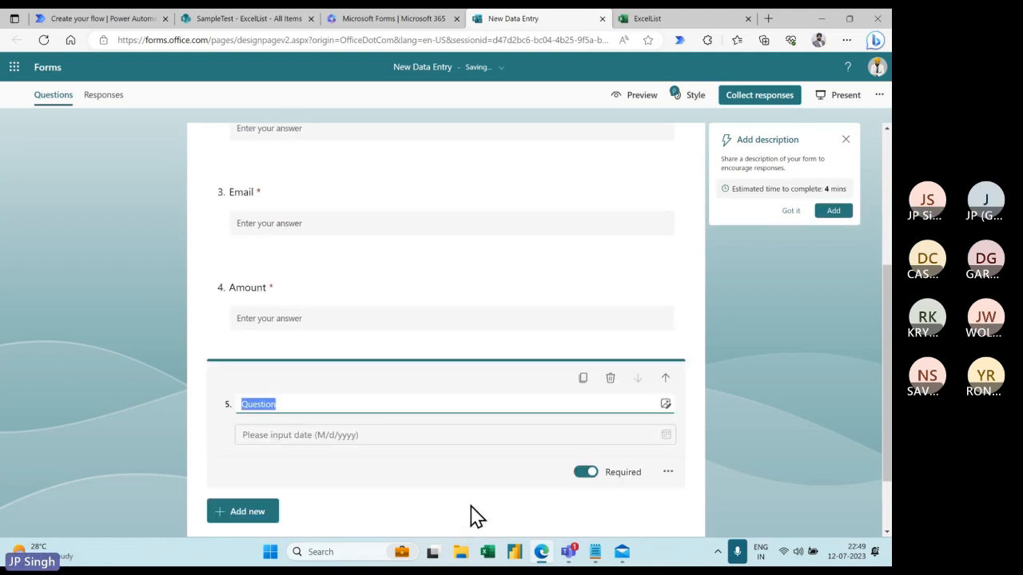
type("Date")
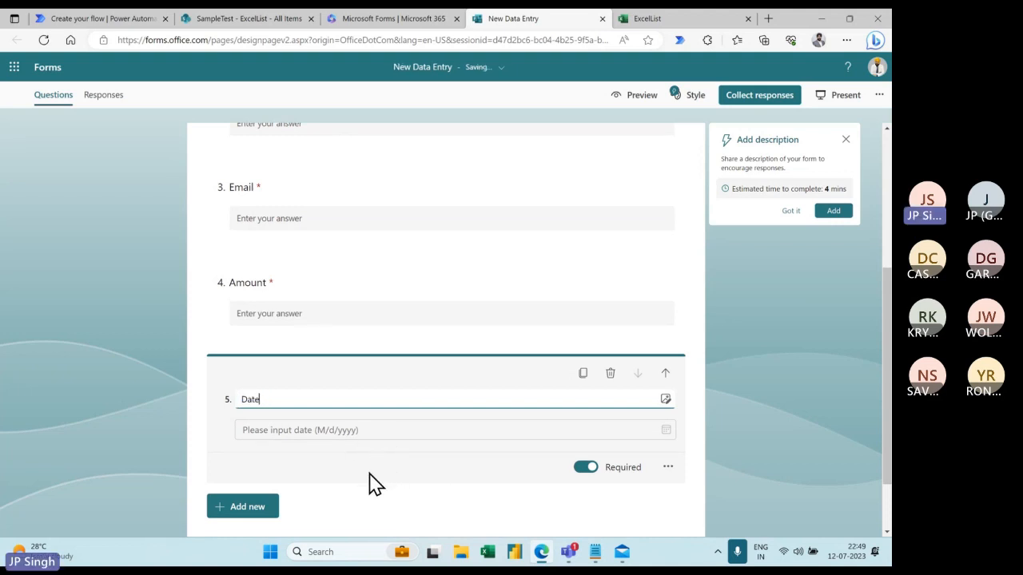
scroll(372, 480, "up", 3)
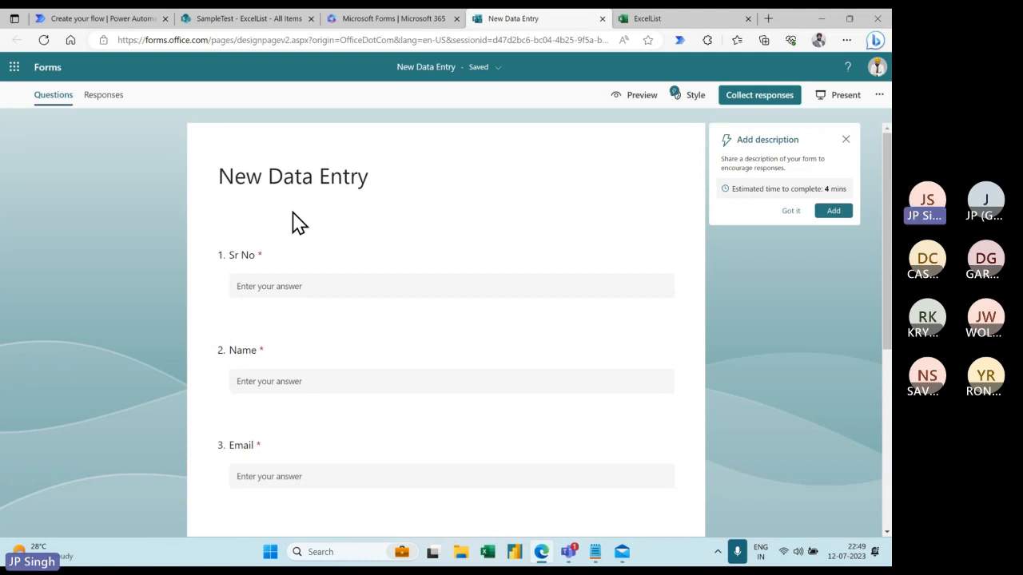
left_click(130, 19)
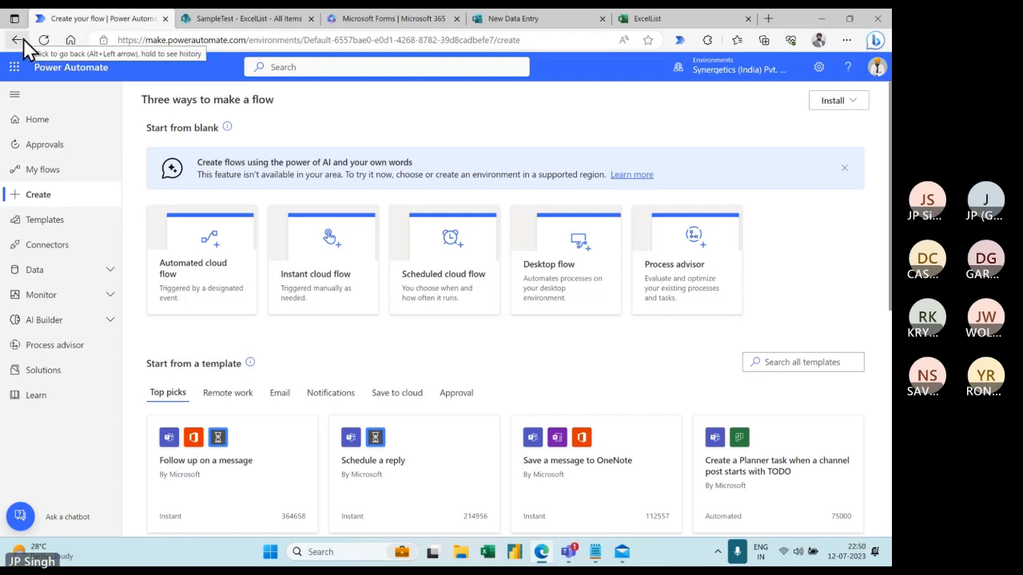
- Navigate the browser to the powerautomate.microsoft.com site
left_click(216, 42)
type("power")
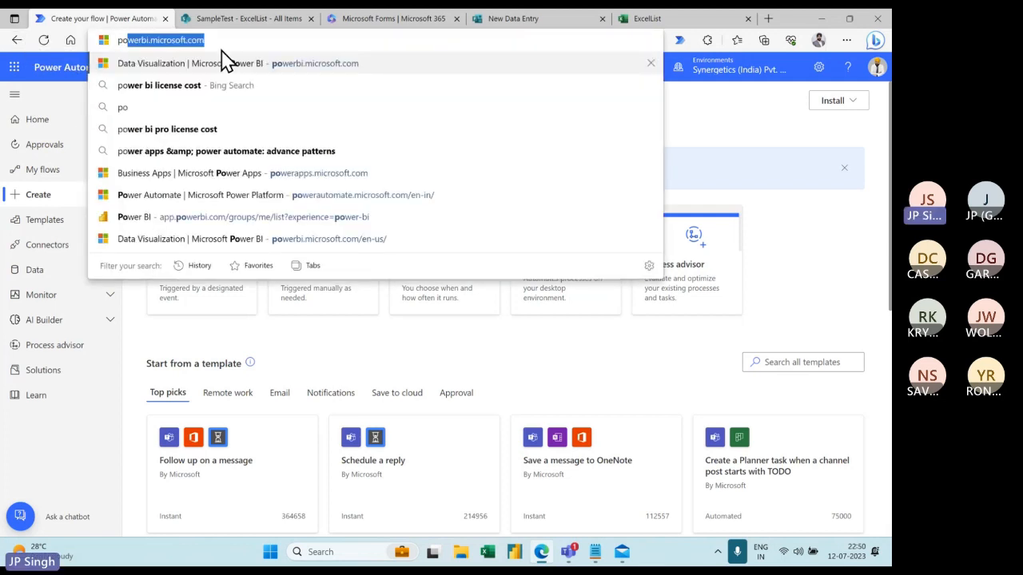
type("aut")
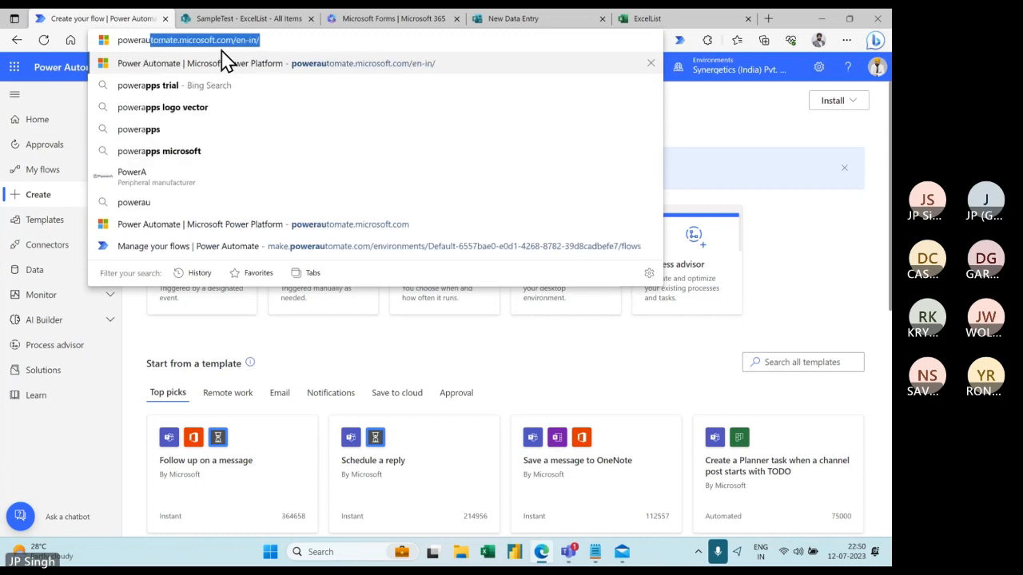
left_click(289, 40)
key("BackSpace")
key("BackSpace")
key("BackSpace")
key("BackSpace")
key("BackSpace")
key("BackSpace")
key("BackSpace")
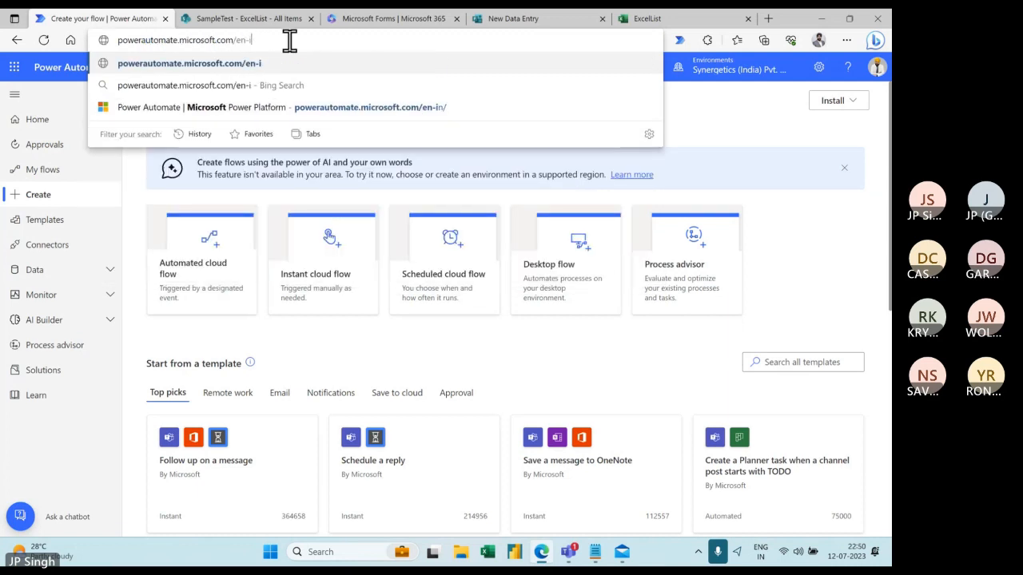
key("Return")
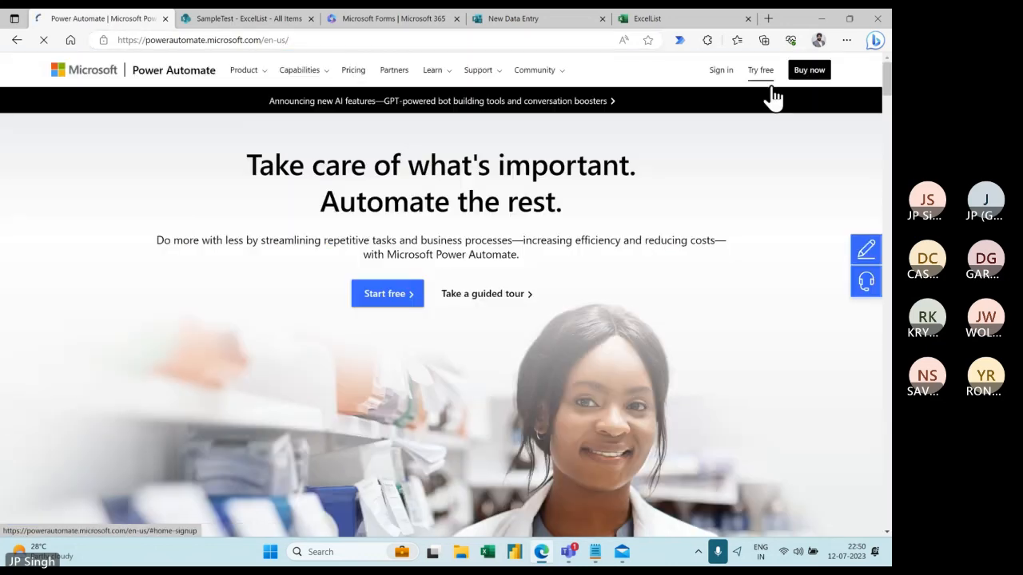
- Sign in, show My flows and its New flow options, then return to the New Data Entry form
left_click(717, 78)
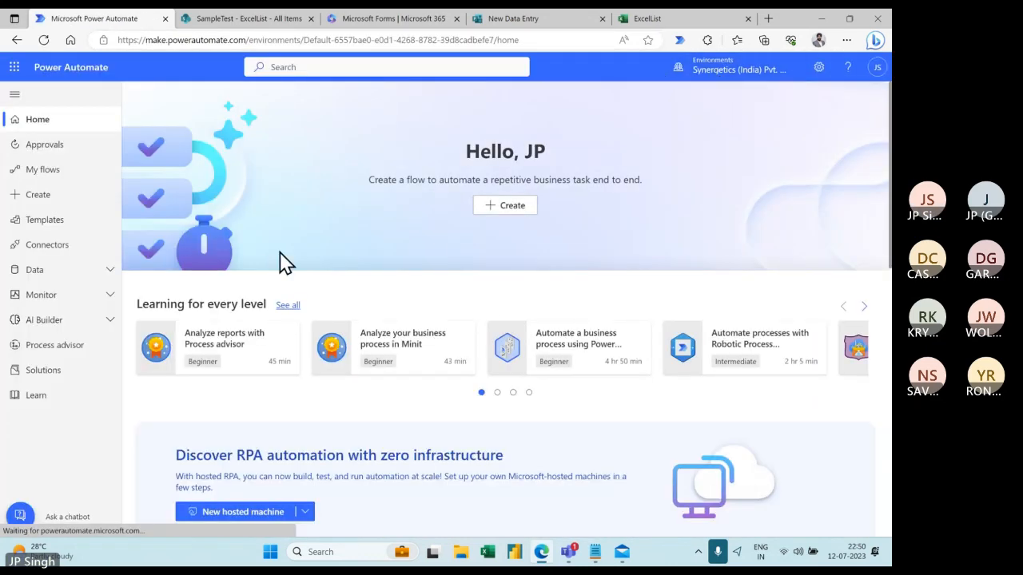
left_click(56, 171)
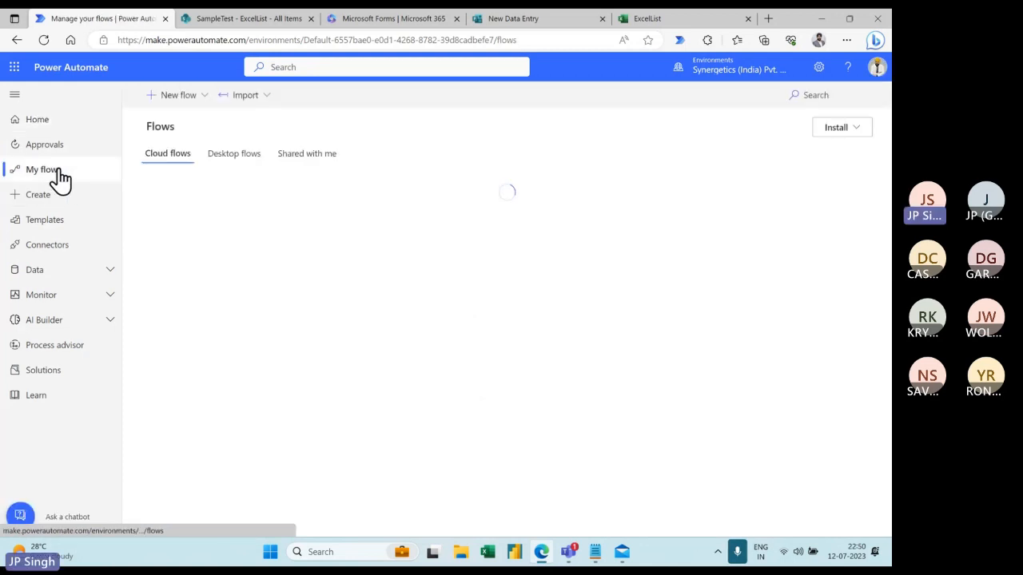
left_click(203, 99)
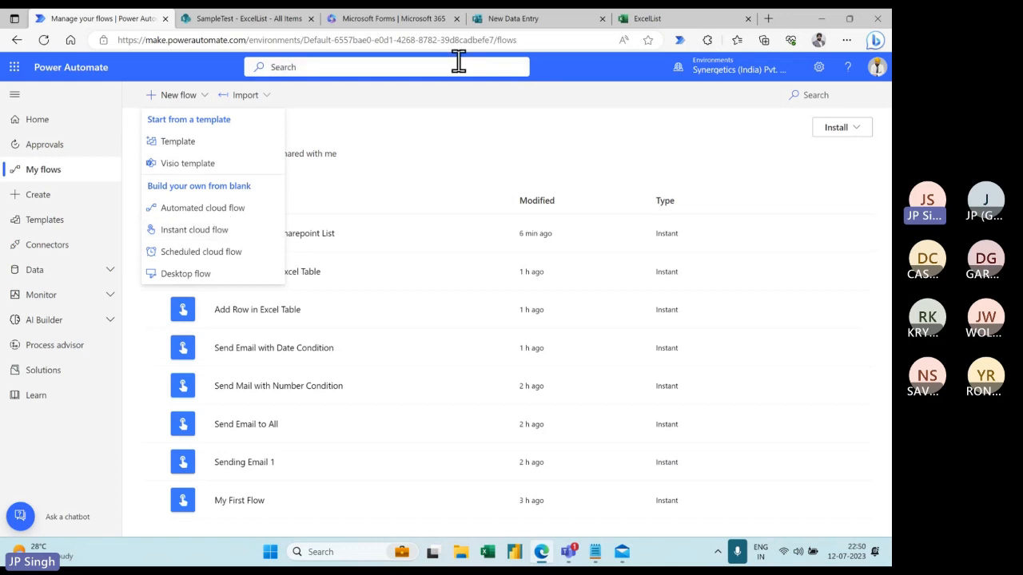
left_click(531, 24)
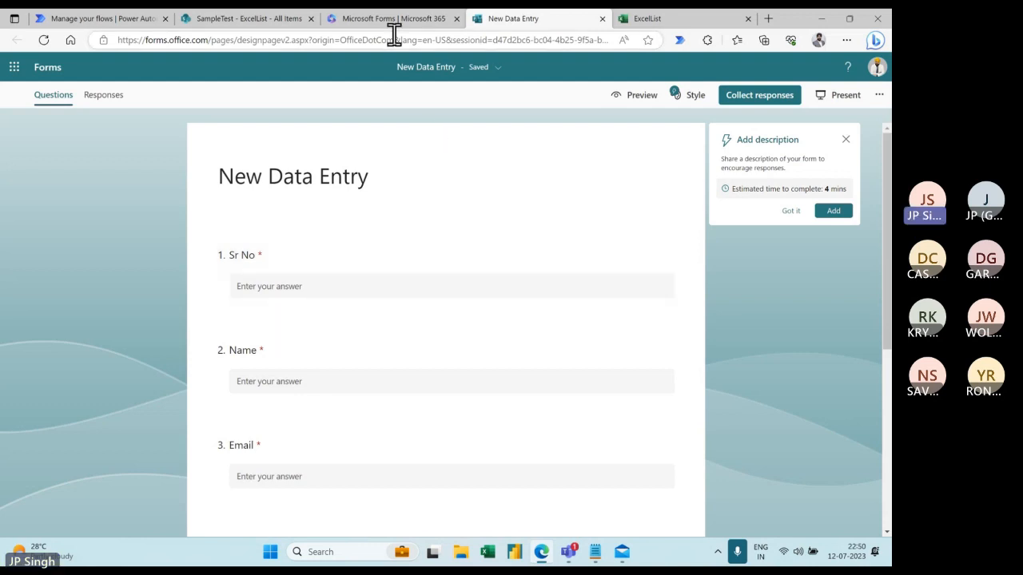
- Switch back to the 'Manage your flows | Power Automate' browser tab
left_click(136, 21)
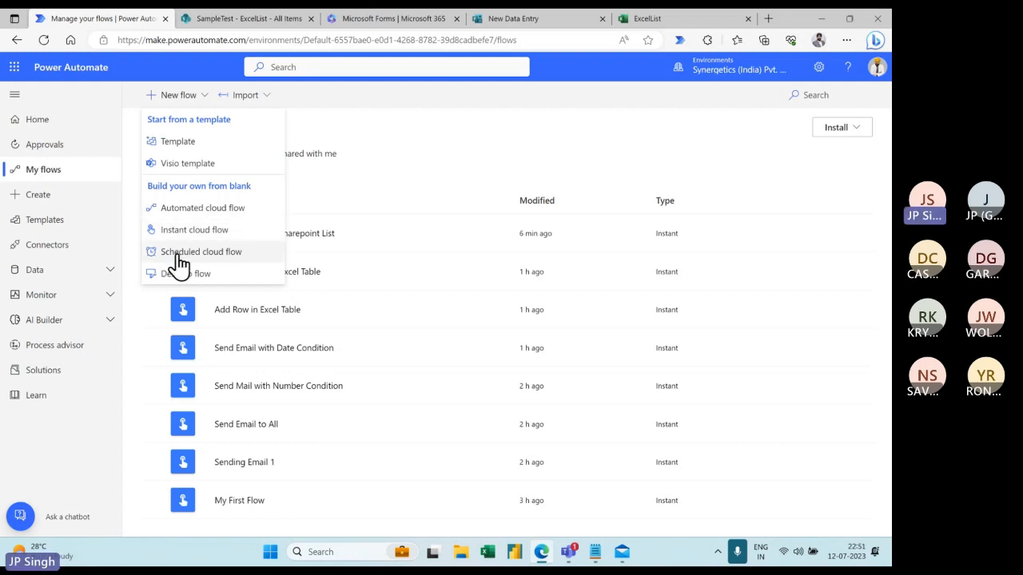
- Create automated flow 'Add Record in Excel and Send Mail' with the Forms 'When a new response is submitted' trigger
left_click(194, 211)
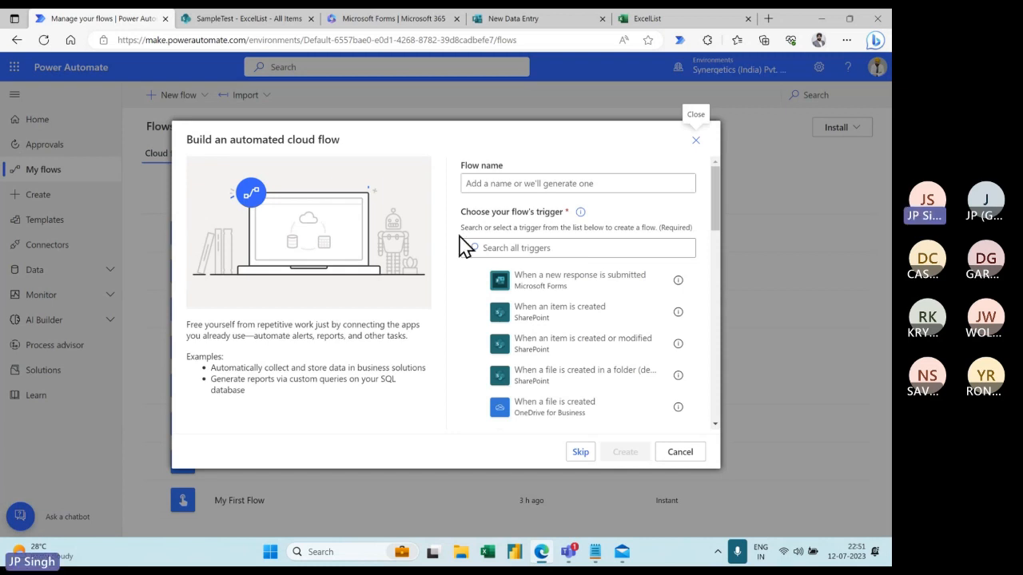
left_click(506, 183)
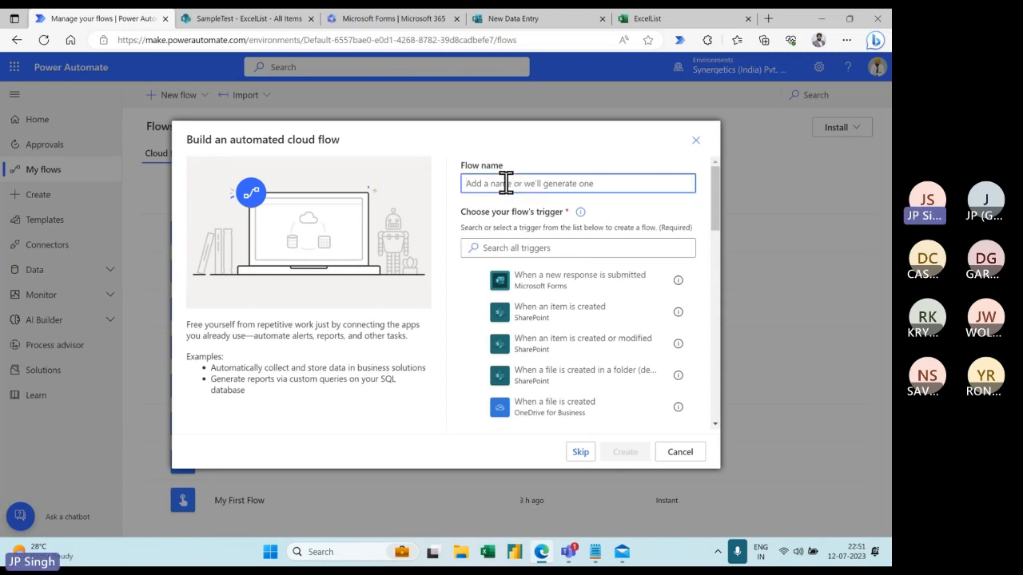
type("Welco")
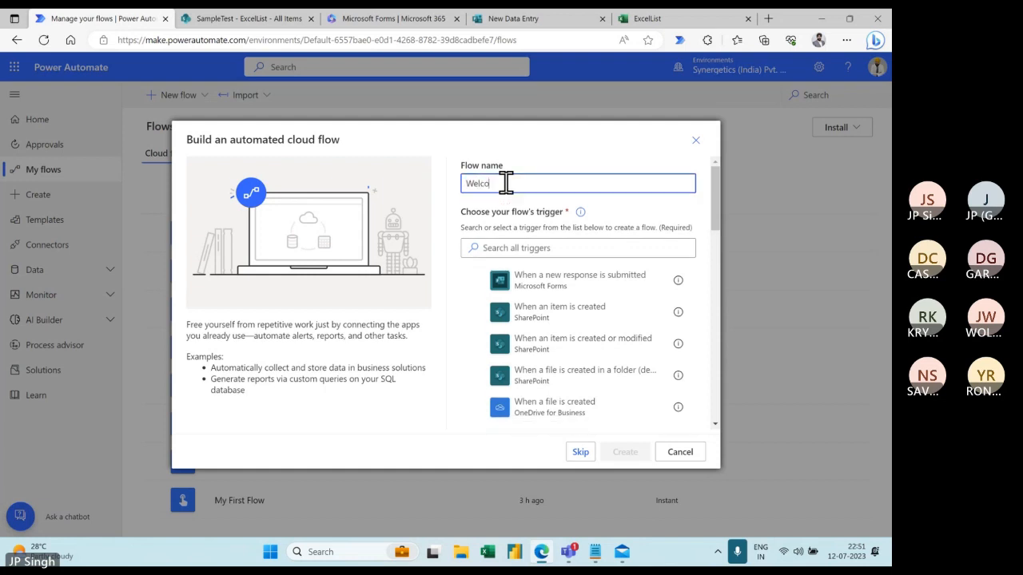
type("me")
key("BackSpace")
key("BackSpace")
key("BackSpace")
key("BackSpace")
key("BackSpace")
key("BackSpace")
key("BackSpace")
type("Add ")
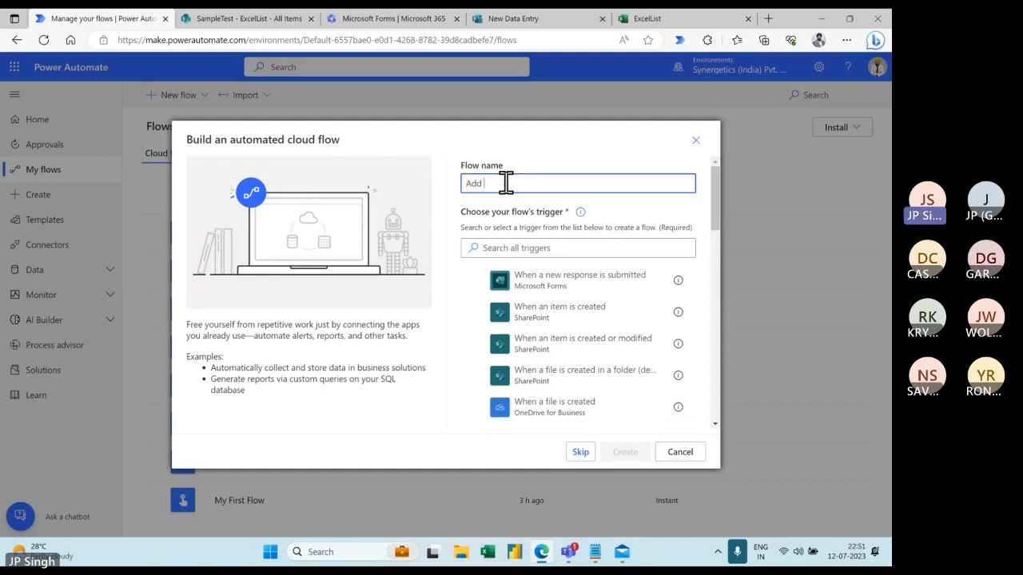
type("Re")
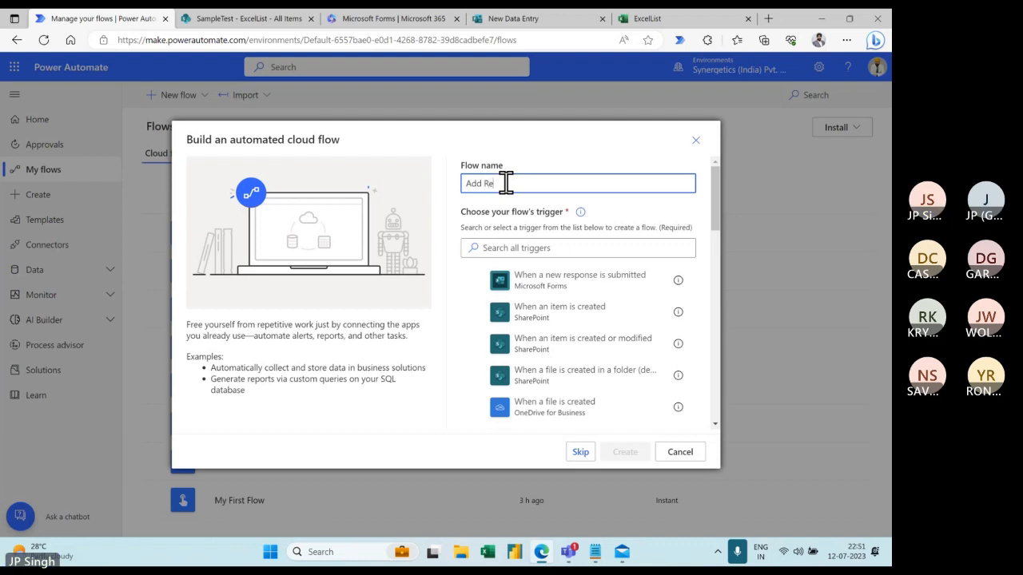
type("cord in ")
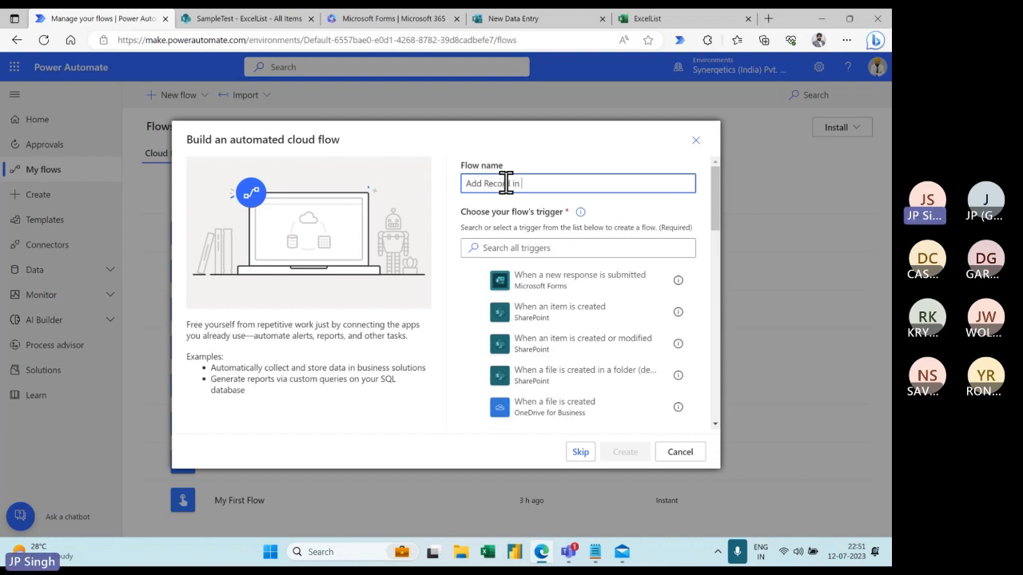
type("Excel ")
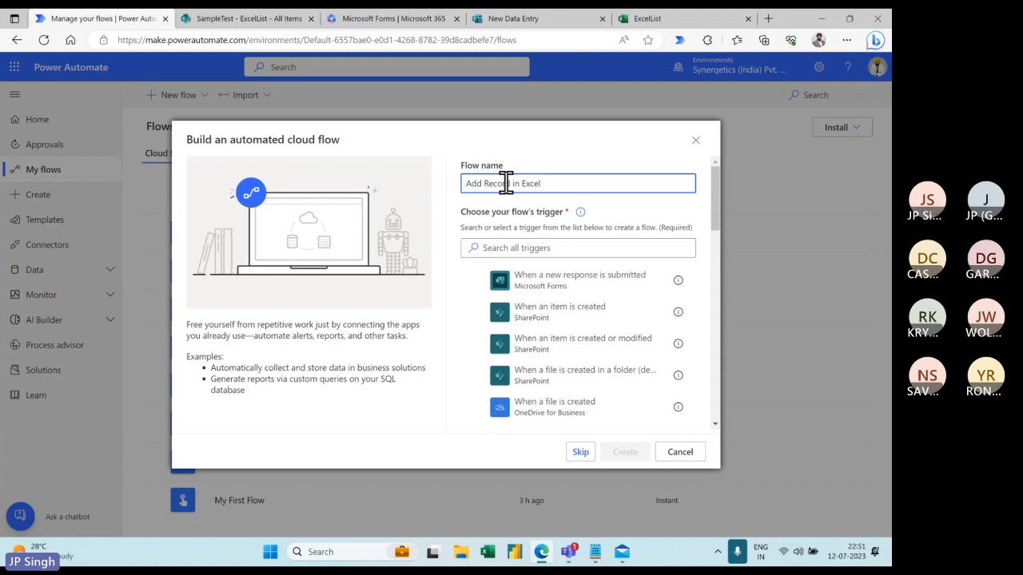
type("and Sen")
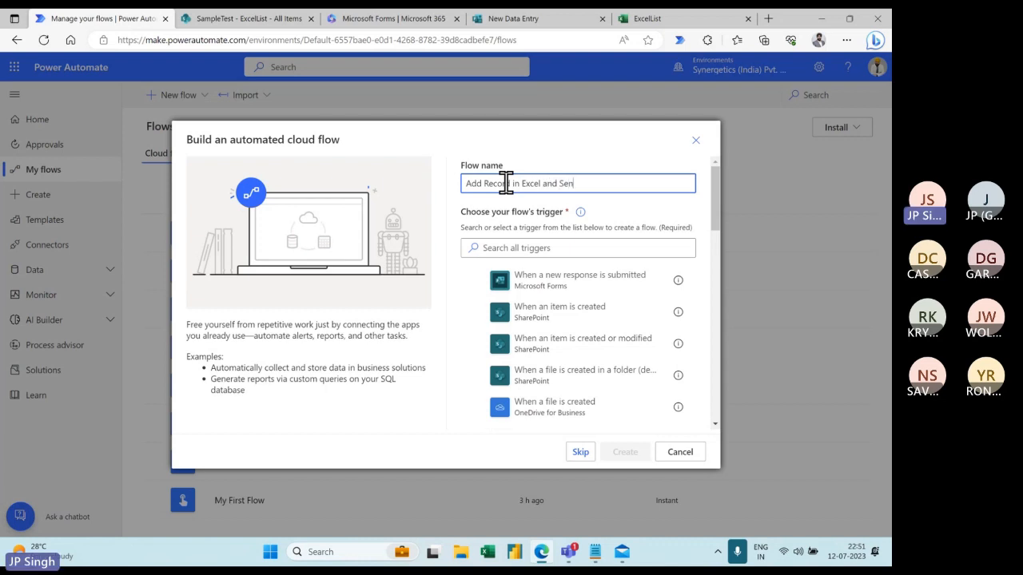
type("d Mail")
mouse_move(717, 200)
left_mouse_down()
mouse_move(715, 346)
mouse_move(718, 182)
left_mouse_up()
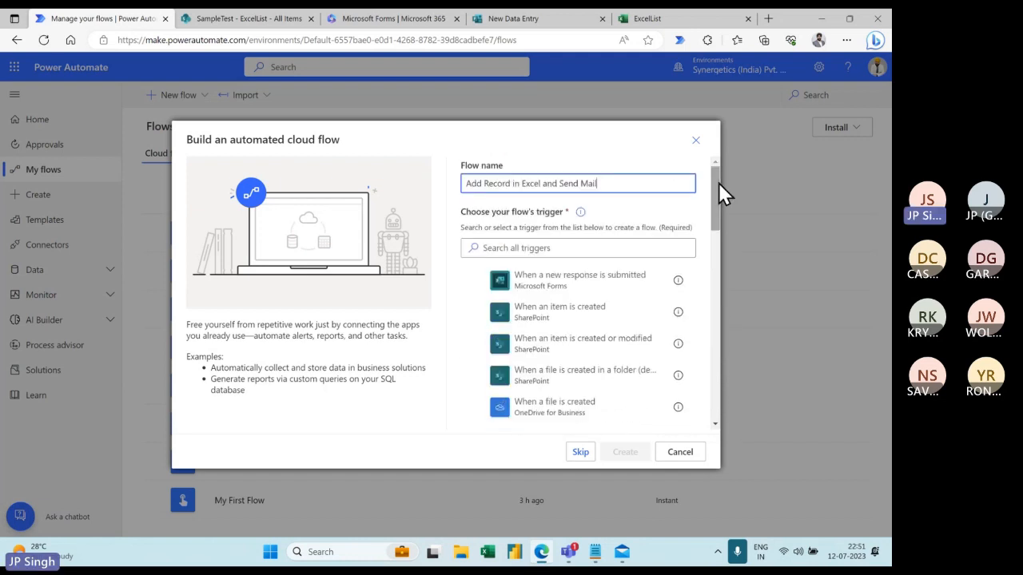
left_click(476, 281)
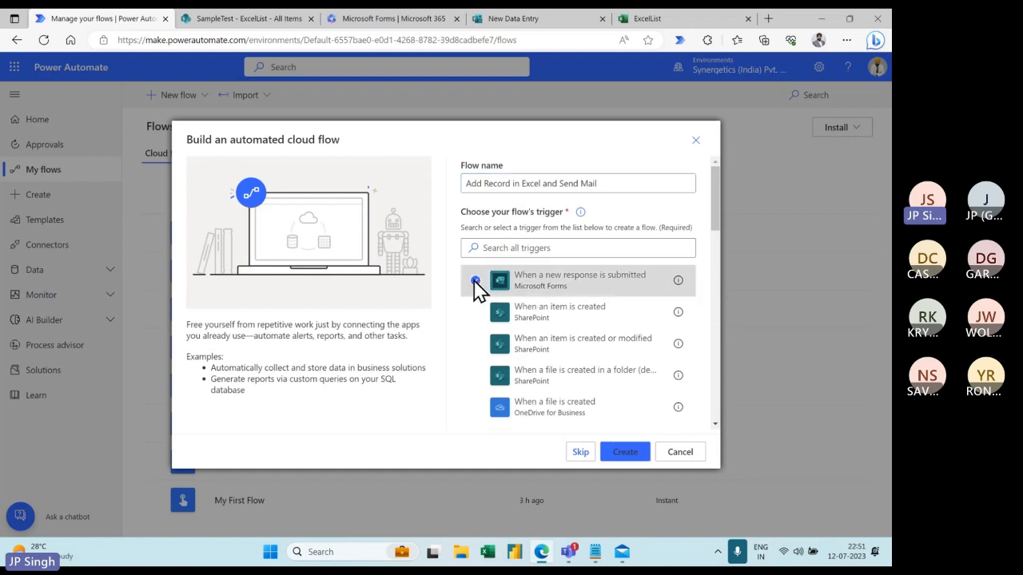
left_click(631, 453)
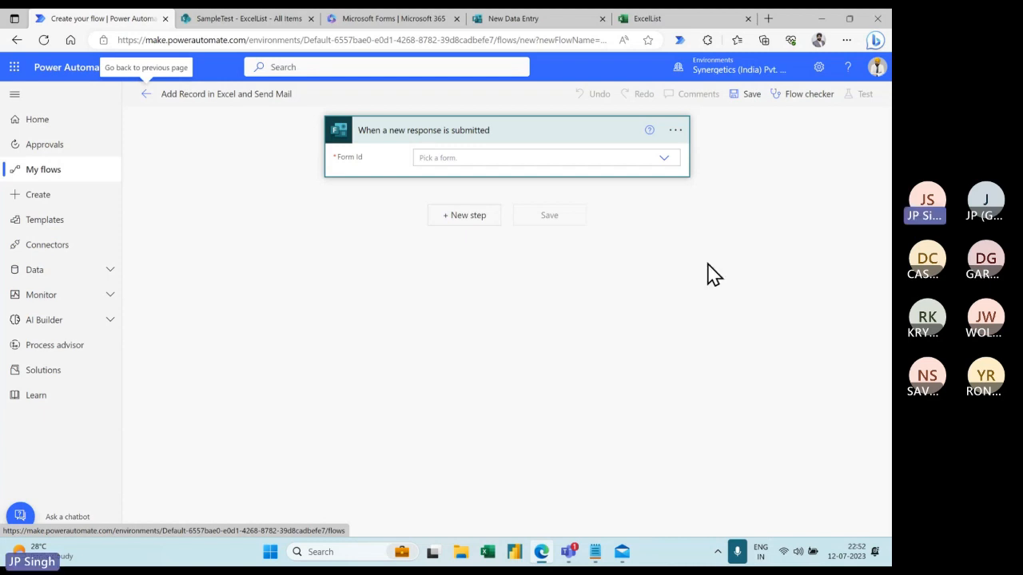
- Set the trigger's Form Id to New Data Entry and add a new step
left_click(663, 160)
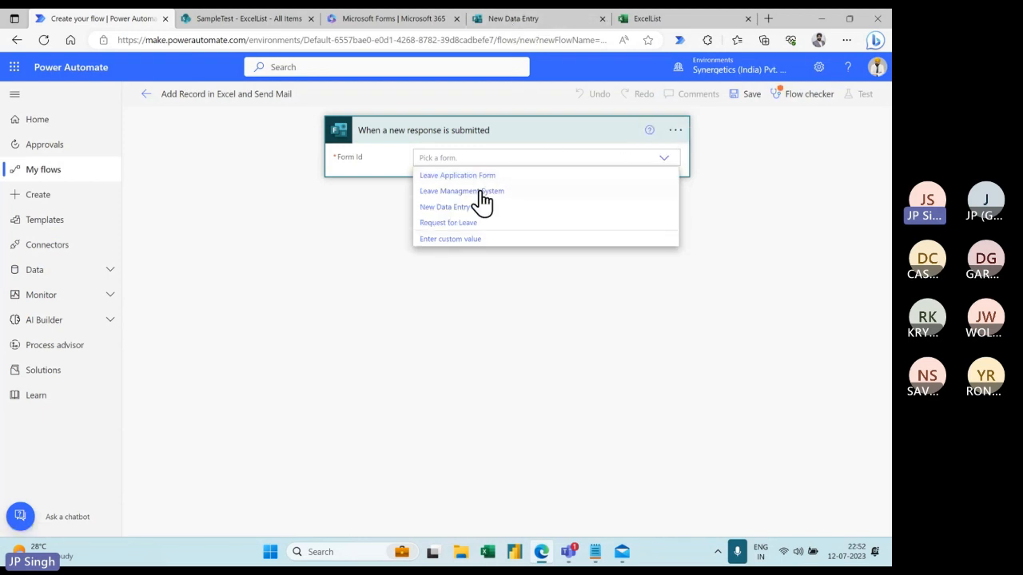
left_click(448, 209)
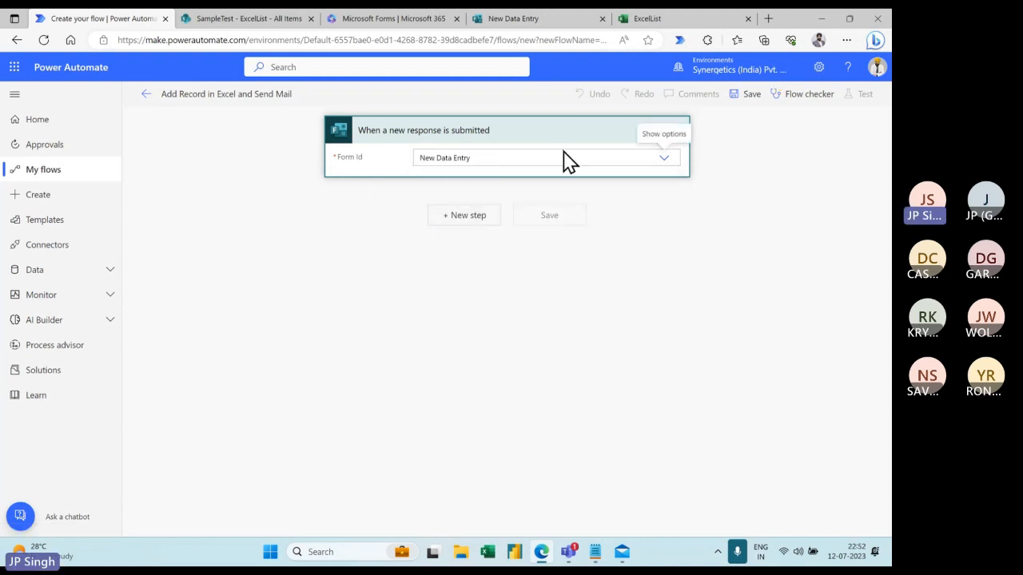
left_click(465, 217)
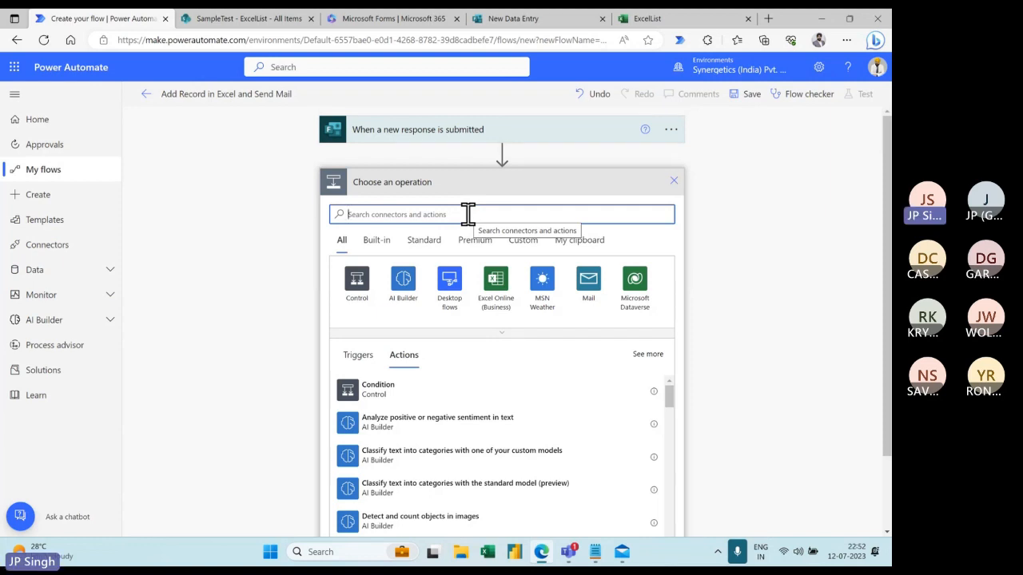
- Add the Excel Online (Business) 'Add a row into a table' action
left_click(494, 288)
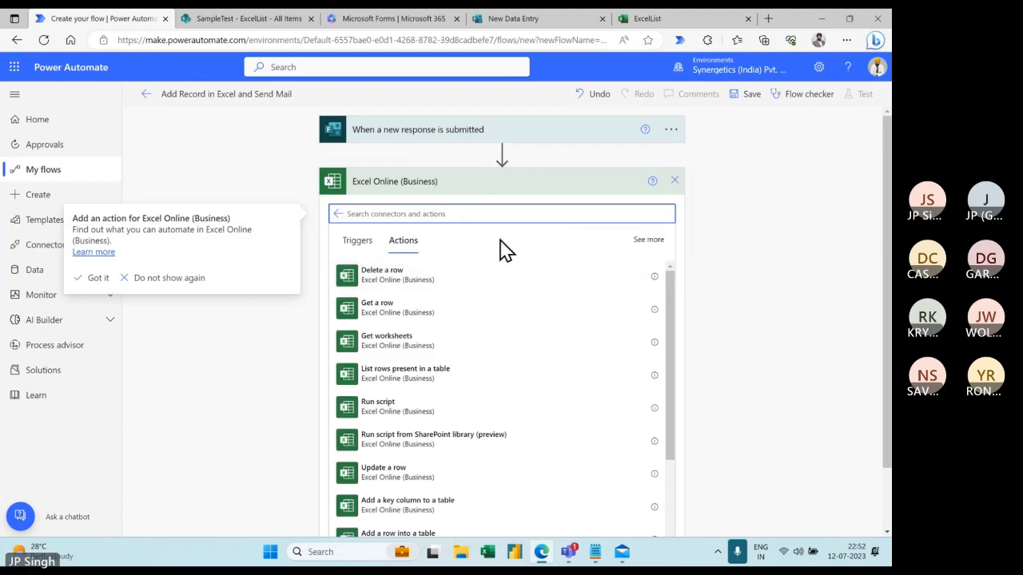
scroll(493, 305, "down", 1)
scroll(491, 311, "down", 3)
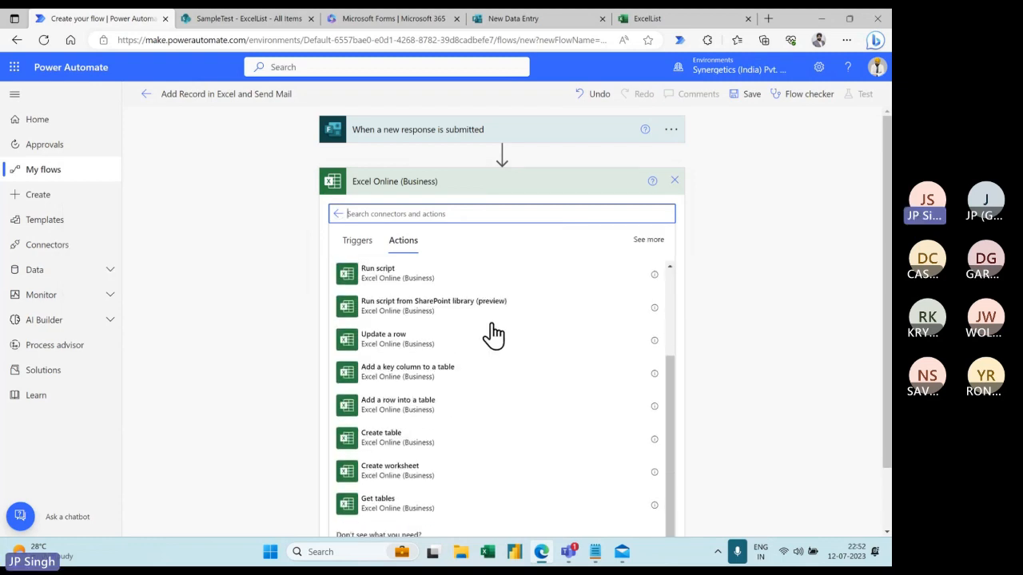
left_click(407, 414)
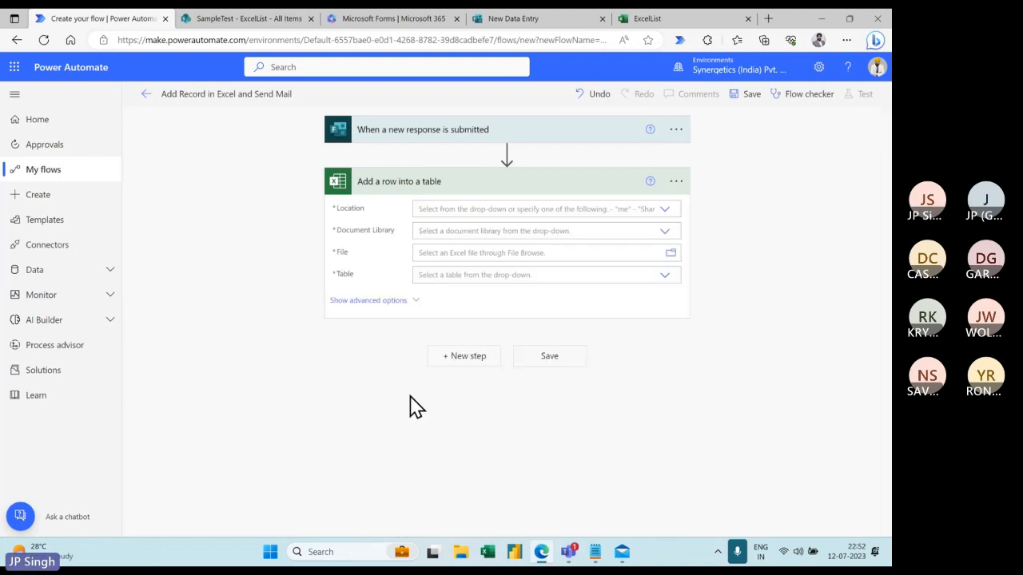
- Target OneDrive for Business, library OneDrive, file ExcelList.xlsx, table MYDATA
left_click(664, 209)
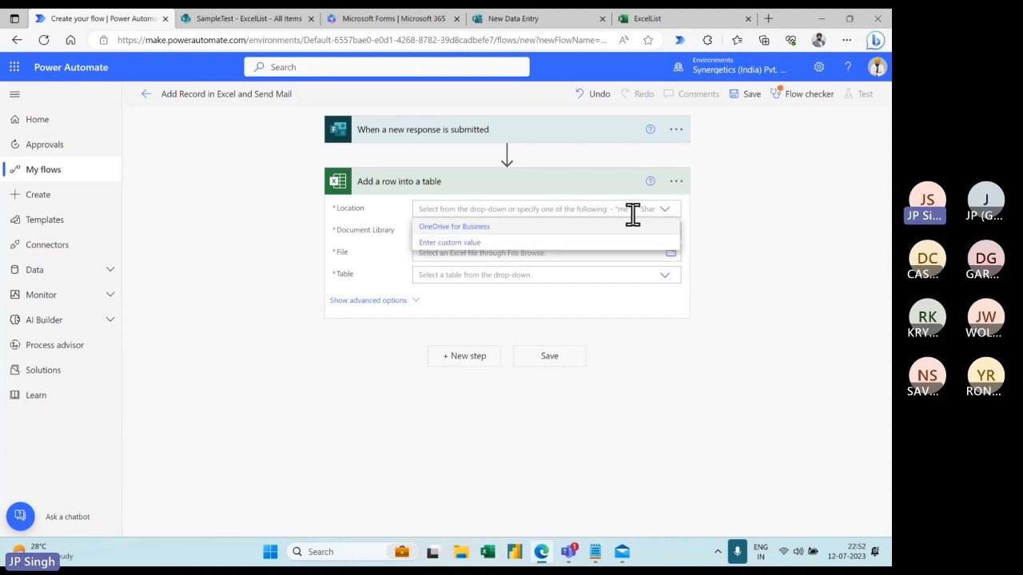
left_click(454, 228)
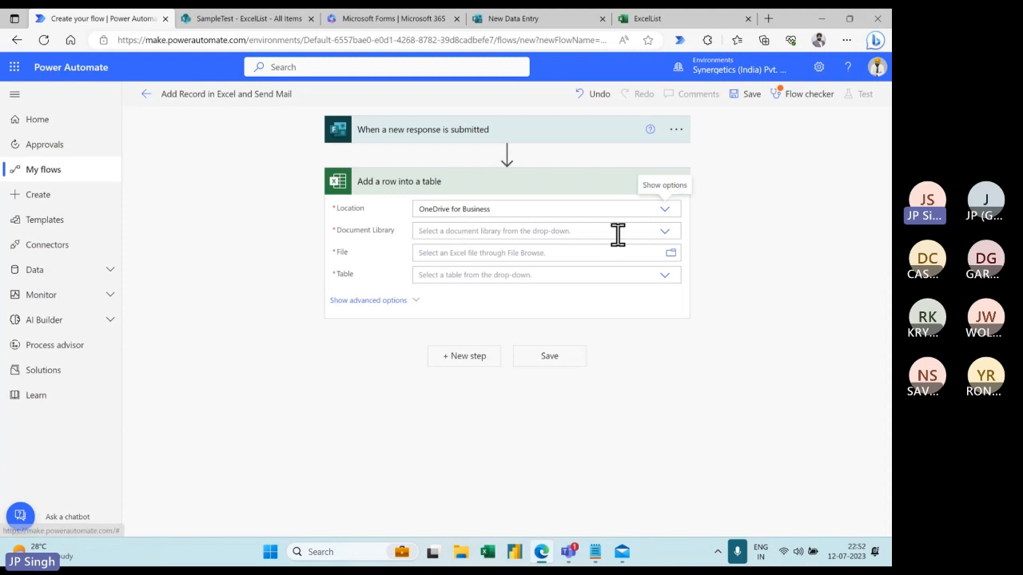
left_click(666, 232)
left_click(429, 250)
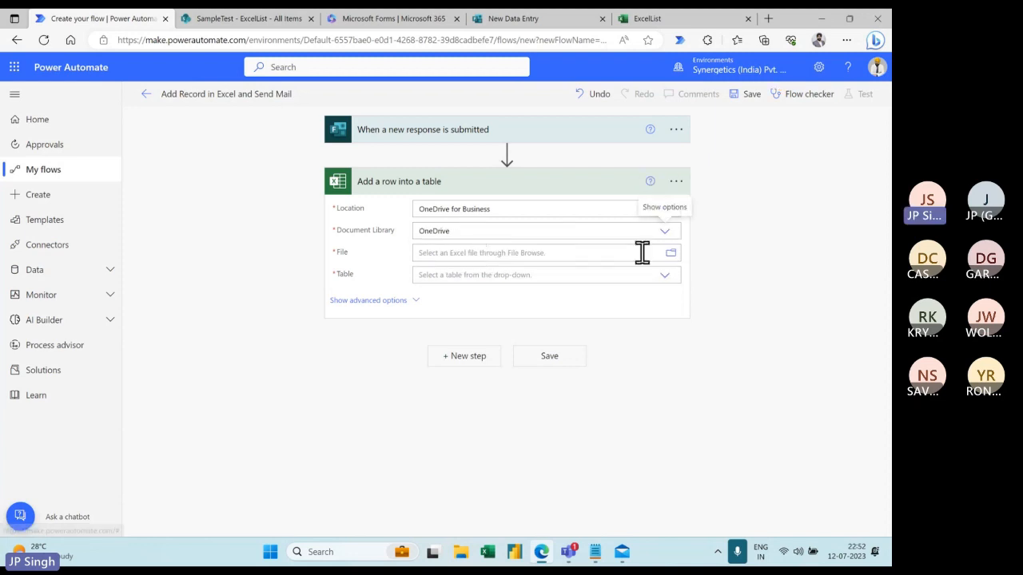
left_click(670, 254)
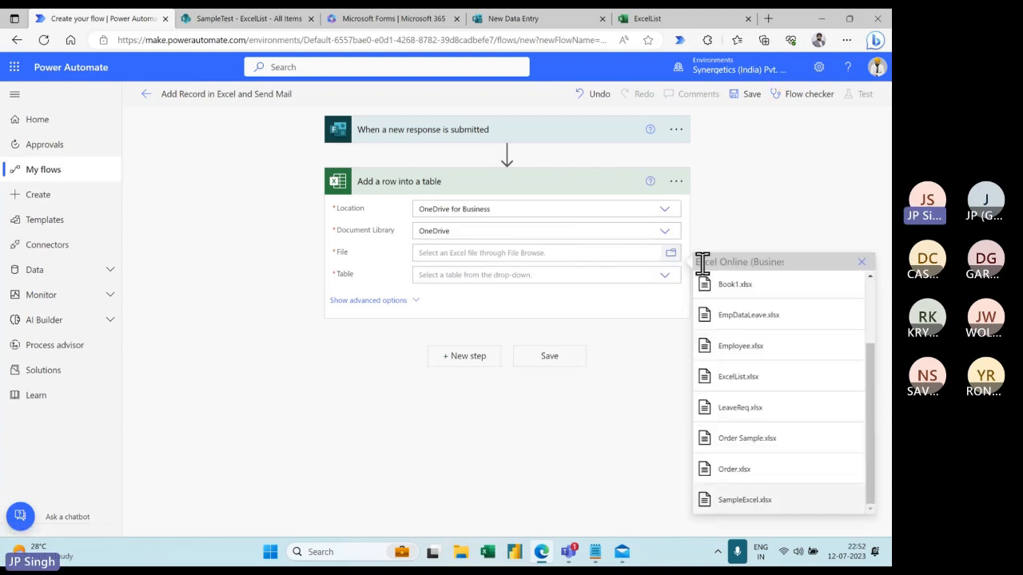
left_click(749, 379)
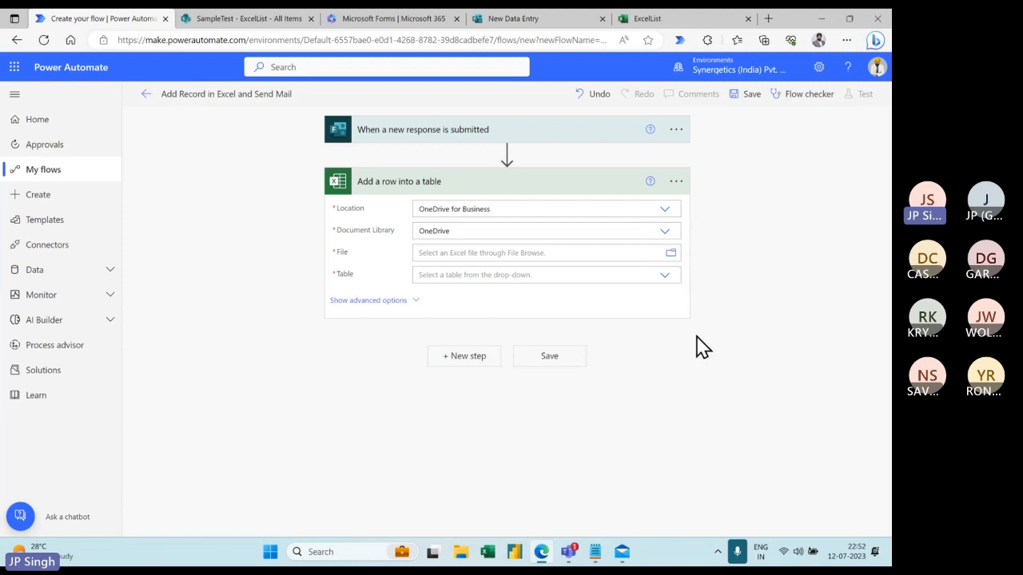
left_click(663, 277)
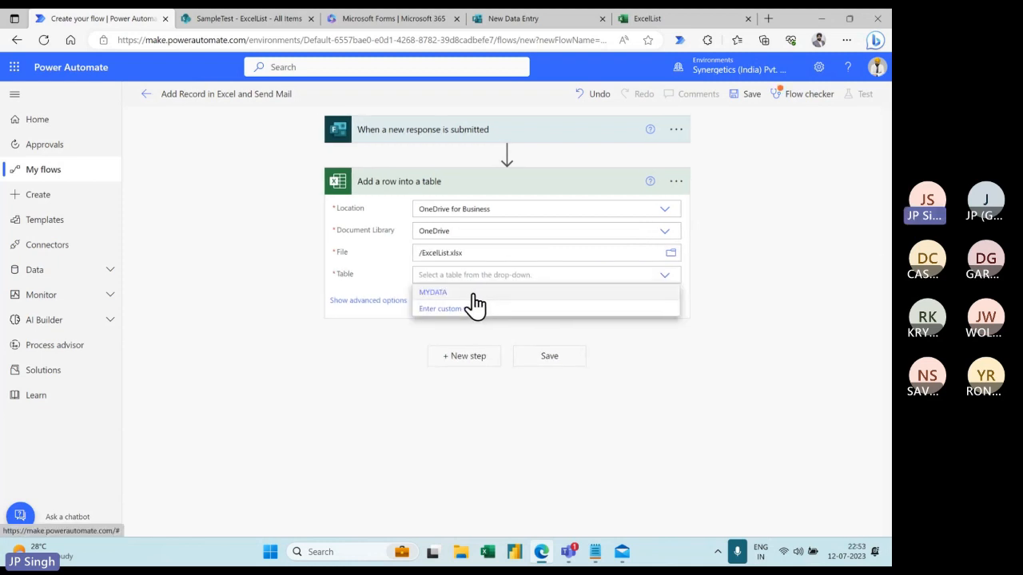
left_click(474, 294)
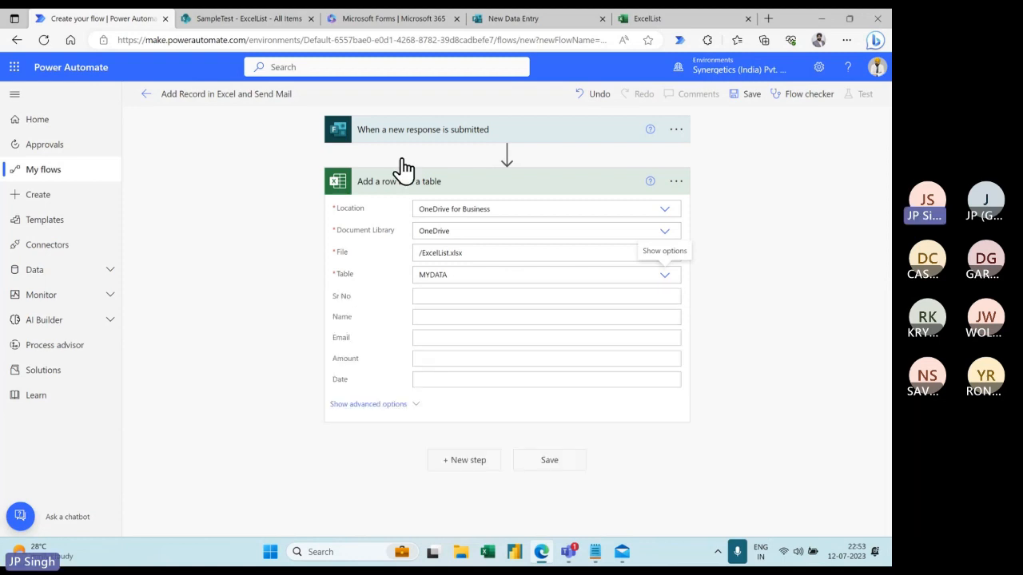
- Fill the Sr No column with the form's Response Id
left_click(435, 297)
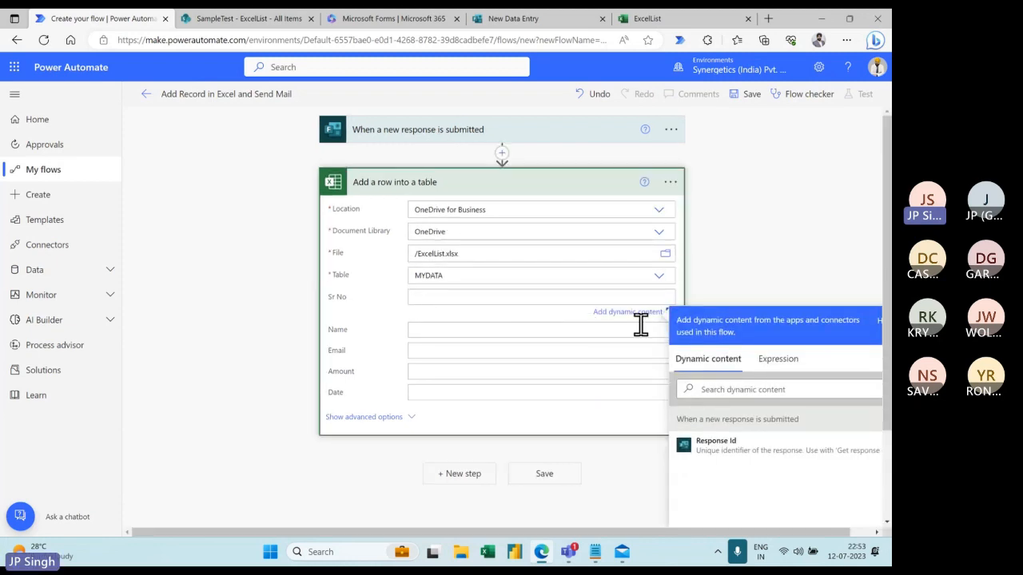
left_click(723, 459)
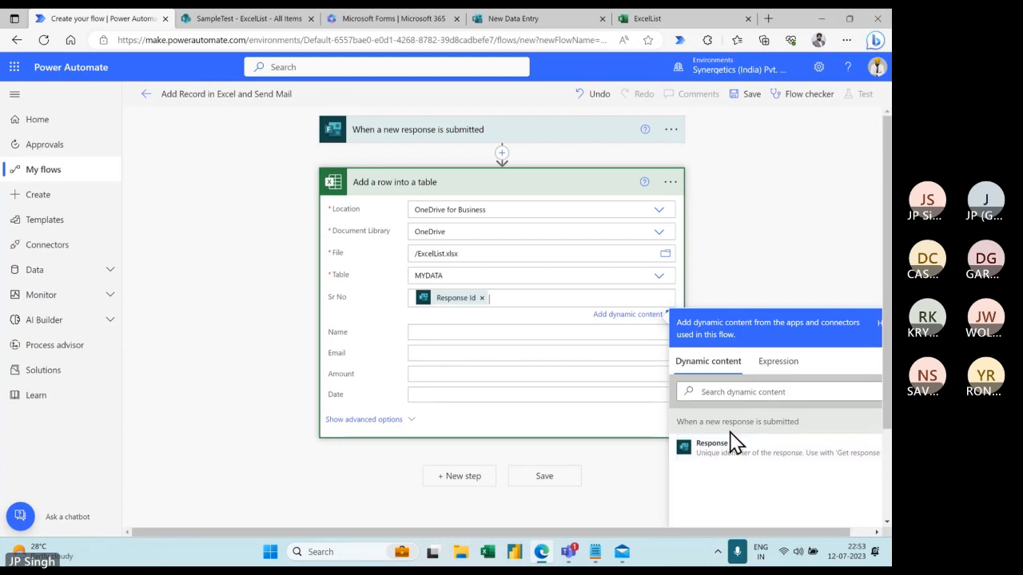
left_click(496, 141)
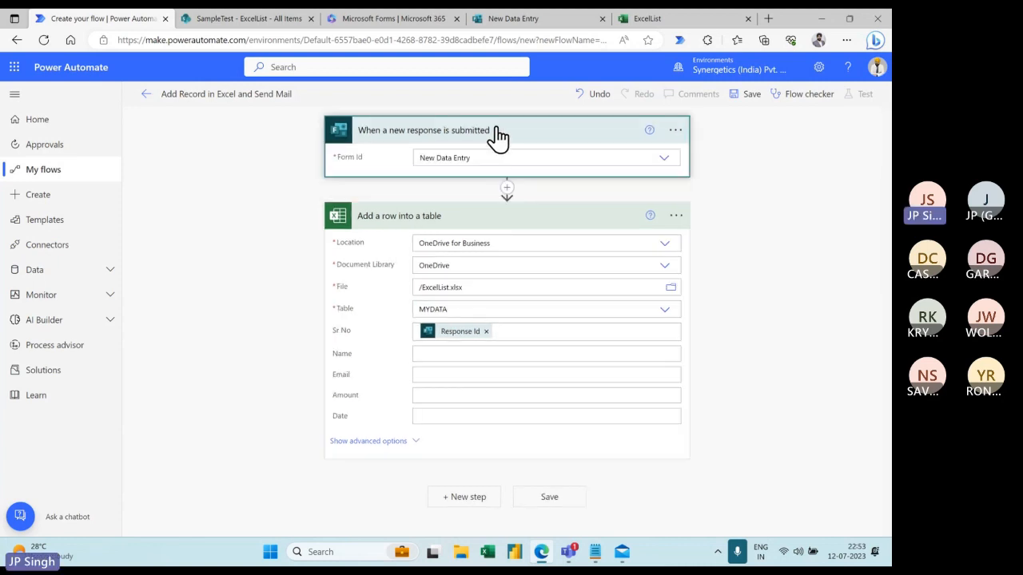
- Insert a Microsoft Forms 'Get response details' action right after the trigger
left_click(507, 189)
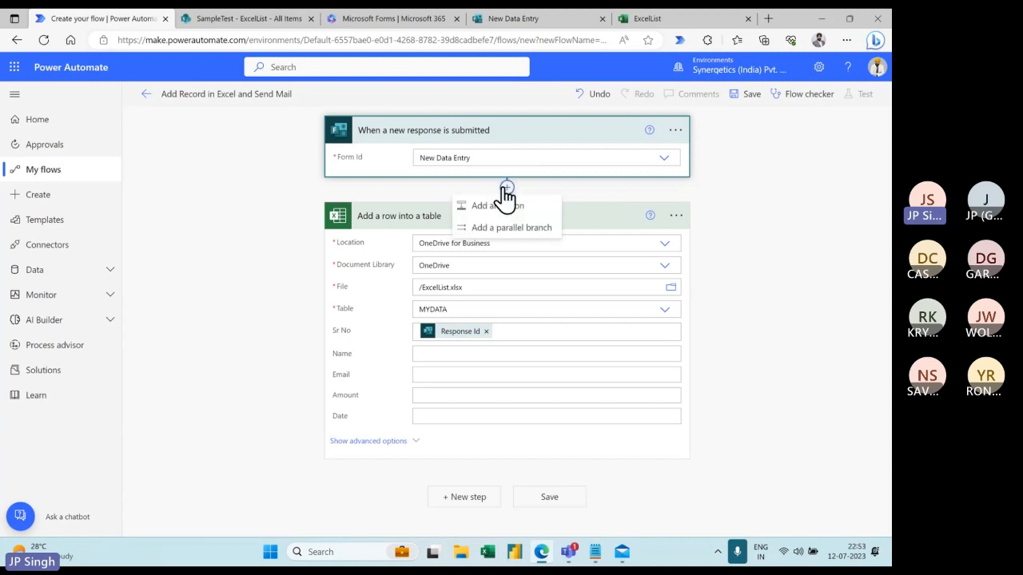
left_click(507, 209)
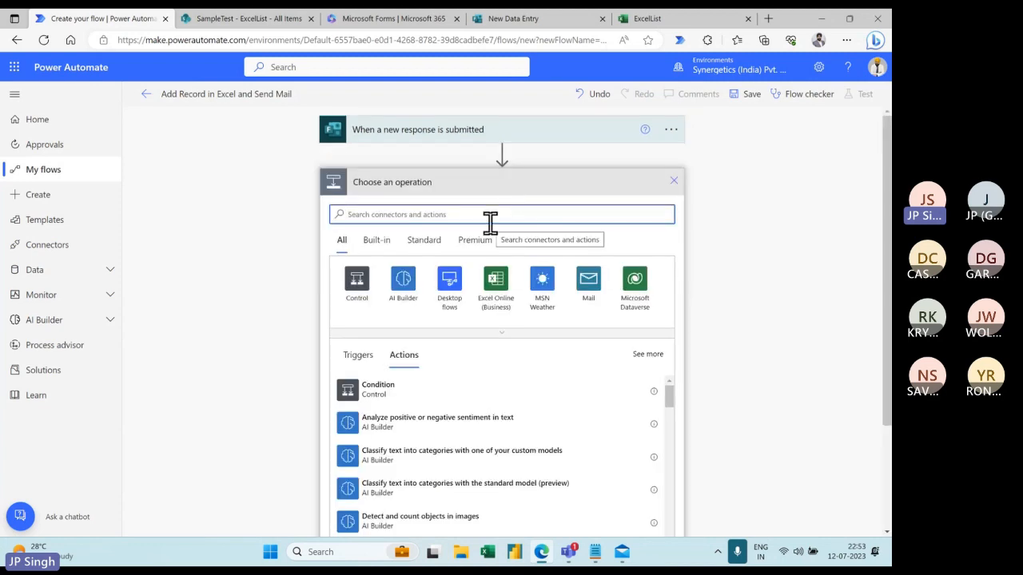
type("form")
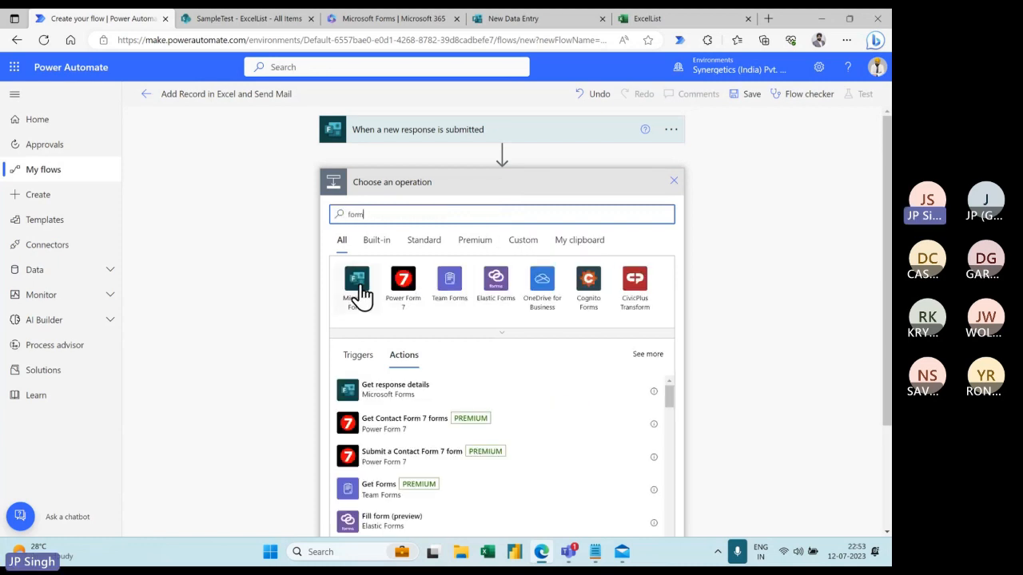
left_click(356, 286)
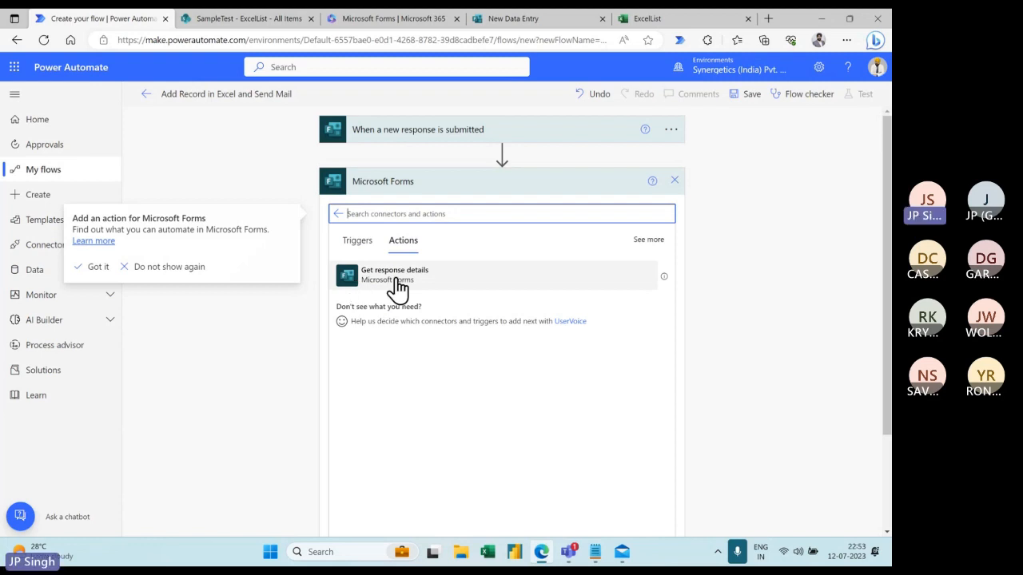
left_click(395, 272)
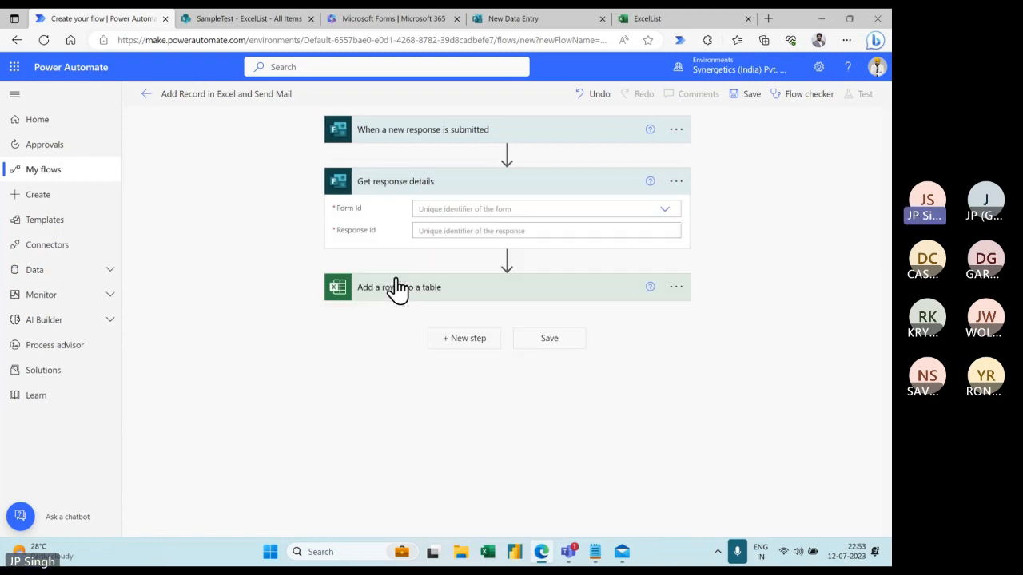
- Set its Form Id to New Data Entry and Response Id to the trigger's Response Id
left_click(667, 212)
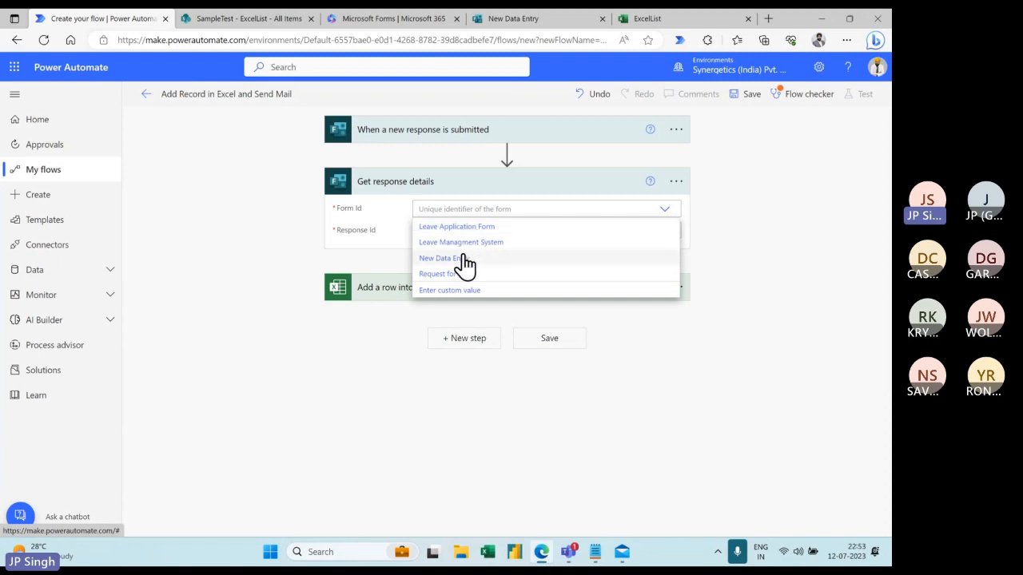
left_click(464, 259)
left_click(466, 231)
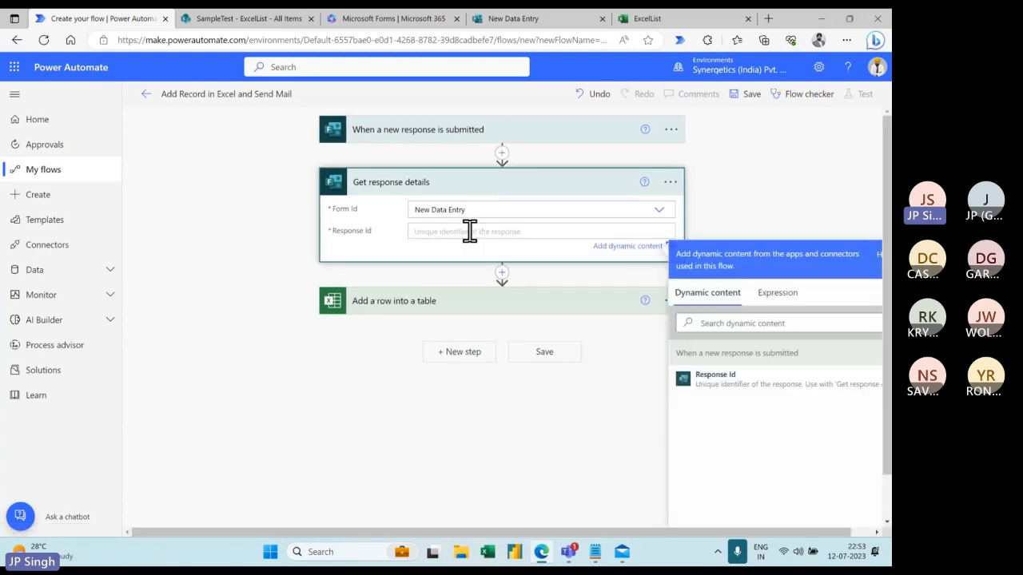
left_click(733, 376)
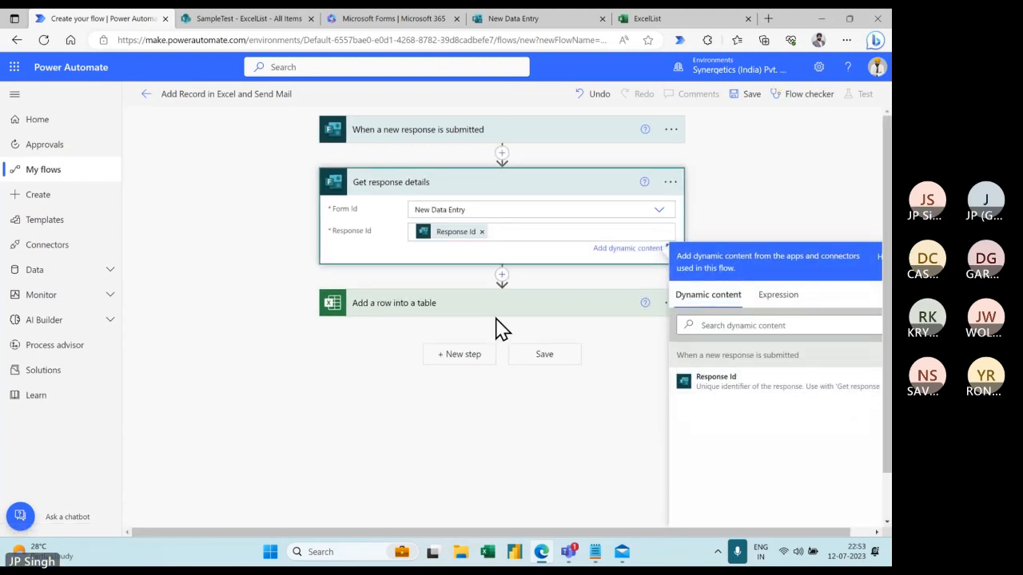
left_click(487, 312)
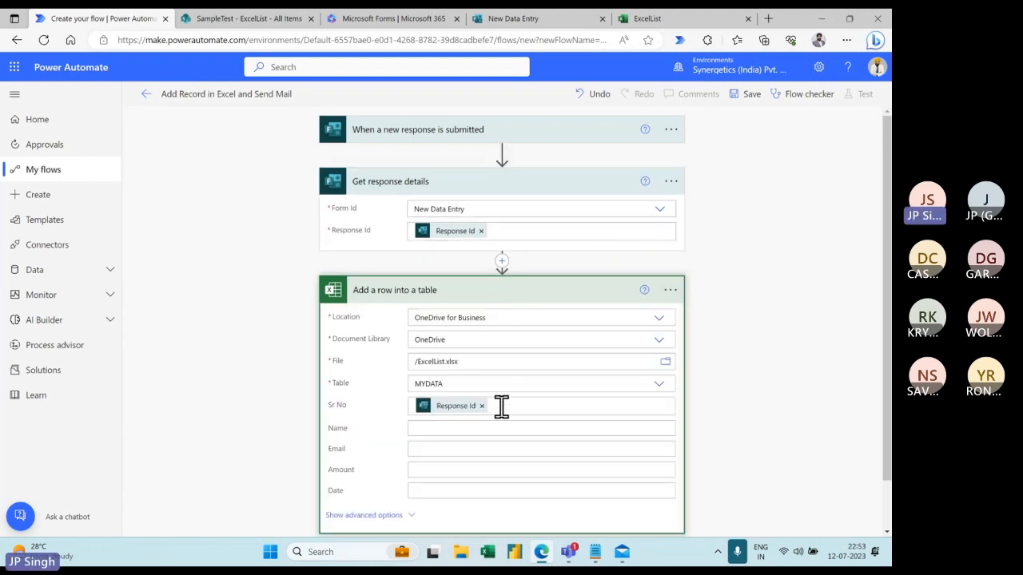
- Replace Sr No's Response Id with the Sr No answer and fill Name with the Name answer
left_click(481, 406)
scroll(685, 400, "down", 2)
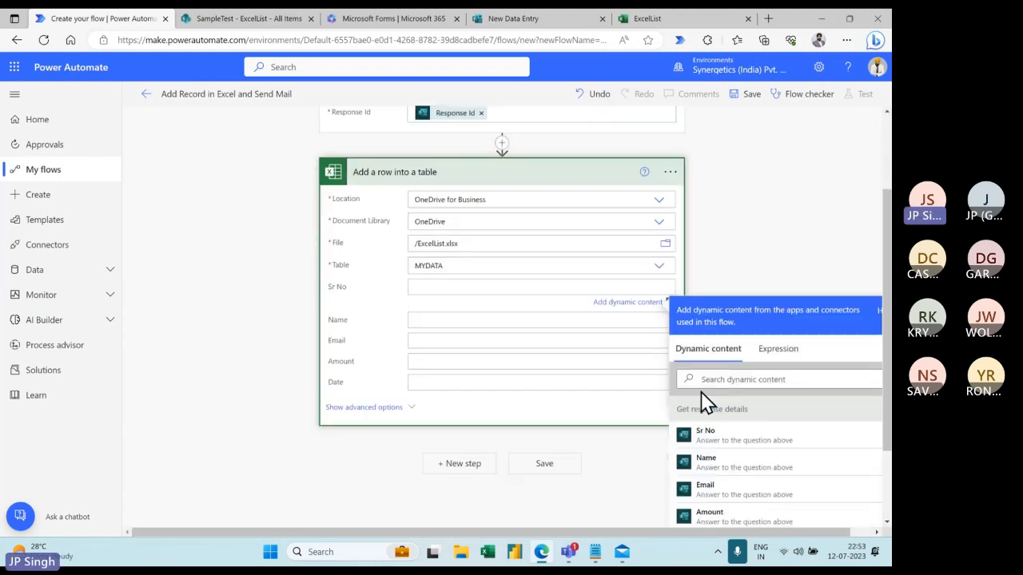
scroll(719, 396, "down", 1)
scroll(616, 360, "up", 3)
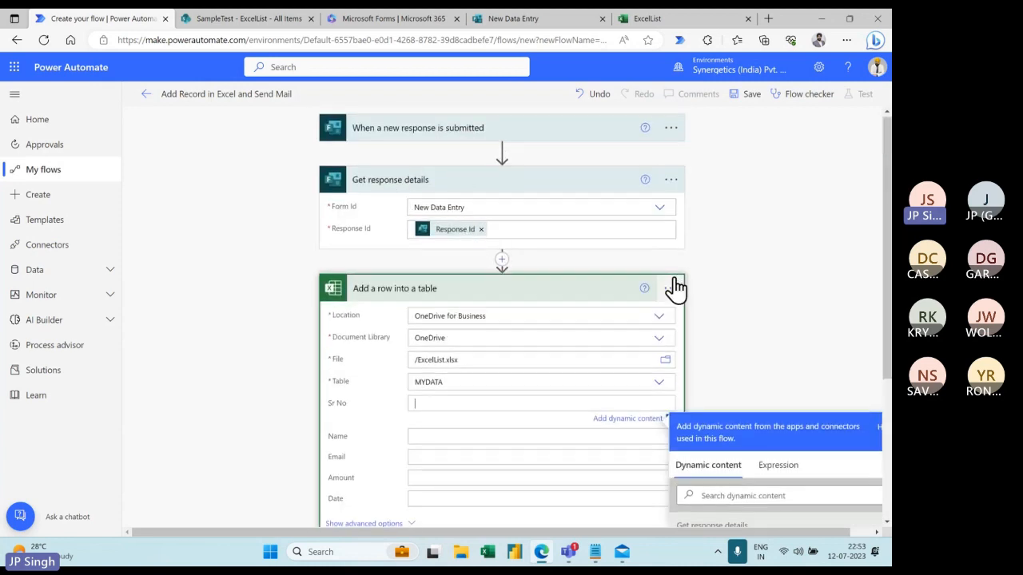
scroll(675, 287, "down", 3)
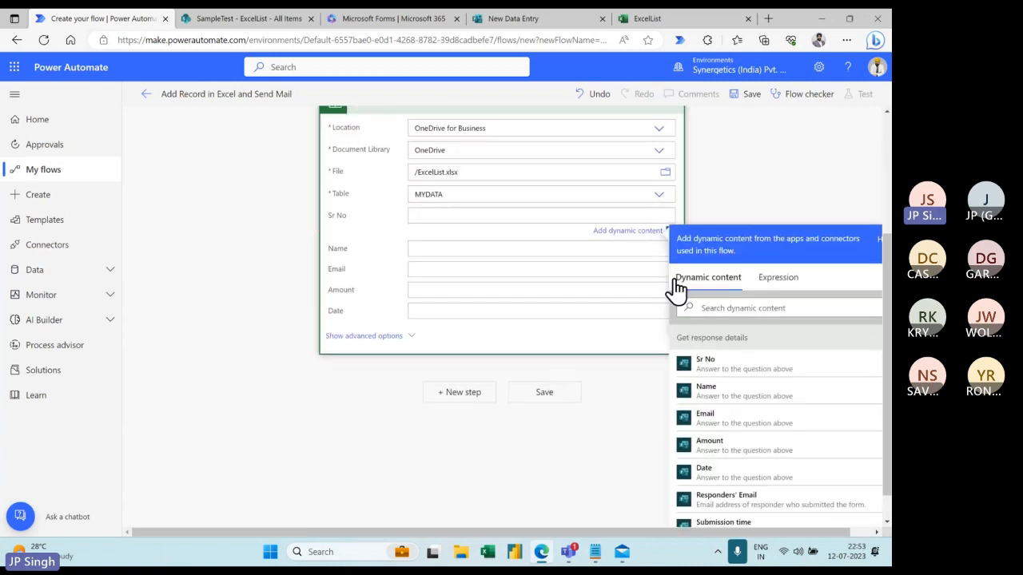
left_click(719, 370)
left_click(468, 250)
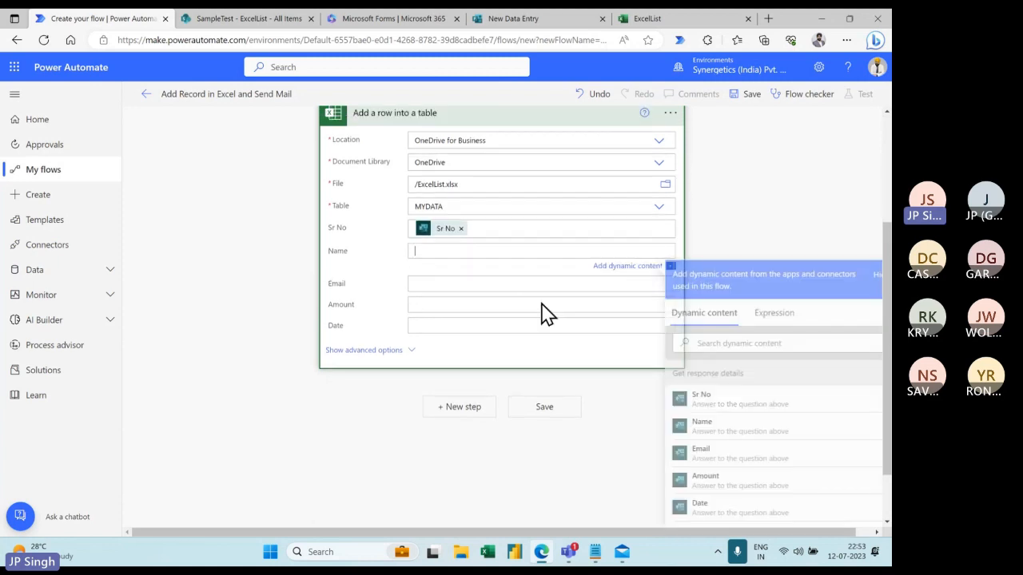
left_click(721, 431)
- Fill the Email, Amount and Date columns with the matching form answers
left_click(463, 283)
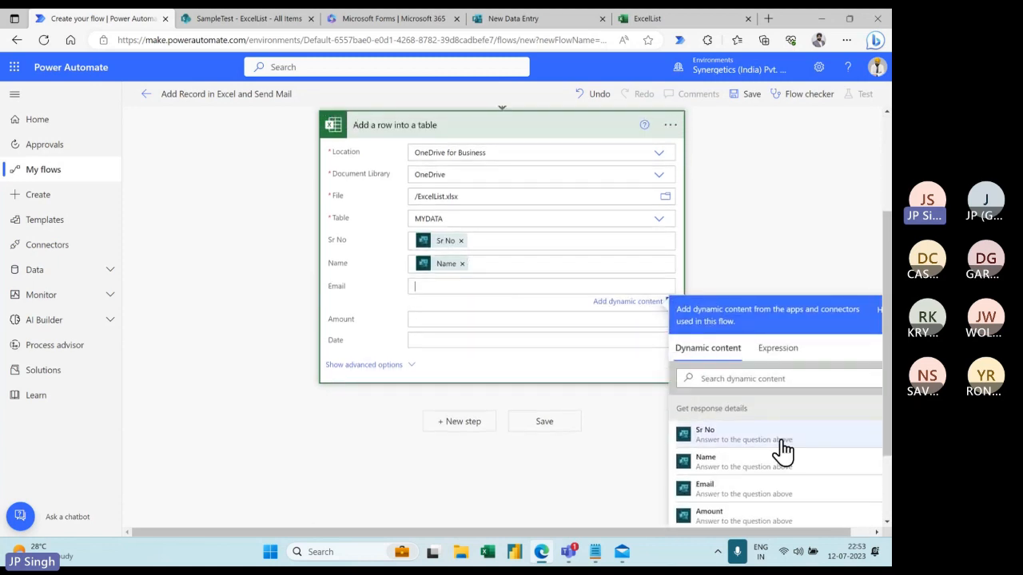
left_click(719, 494)
scroll(578, 379, "down", 2)
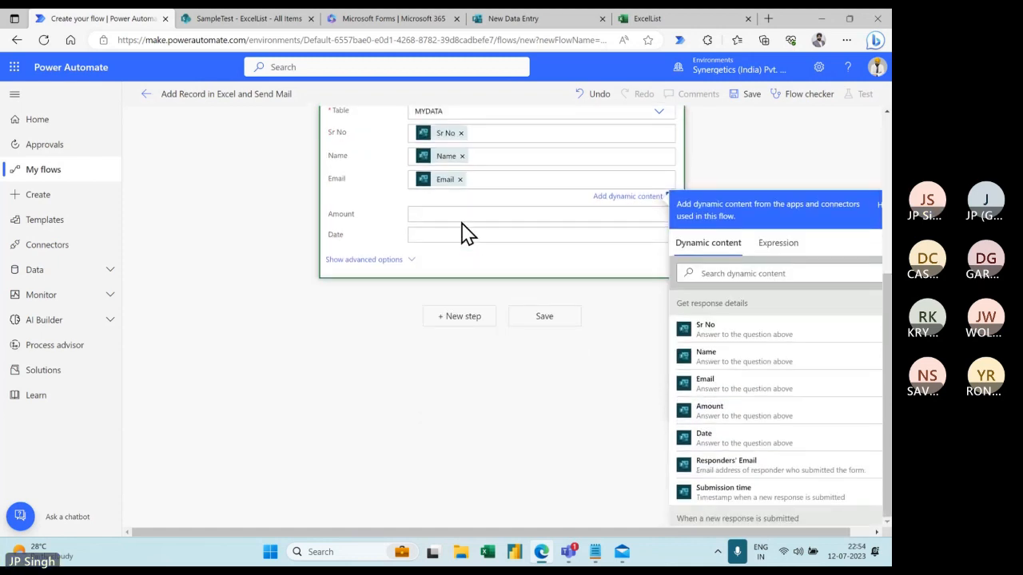
left_click(496, 214)
left_click(726, 460)
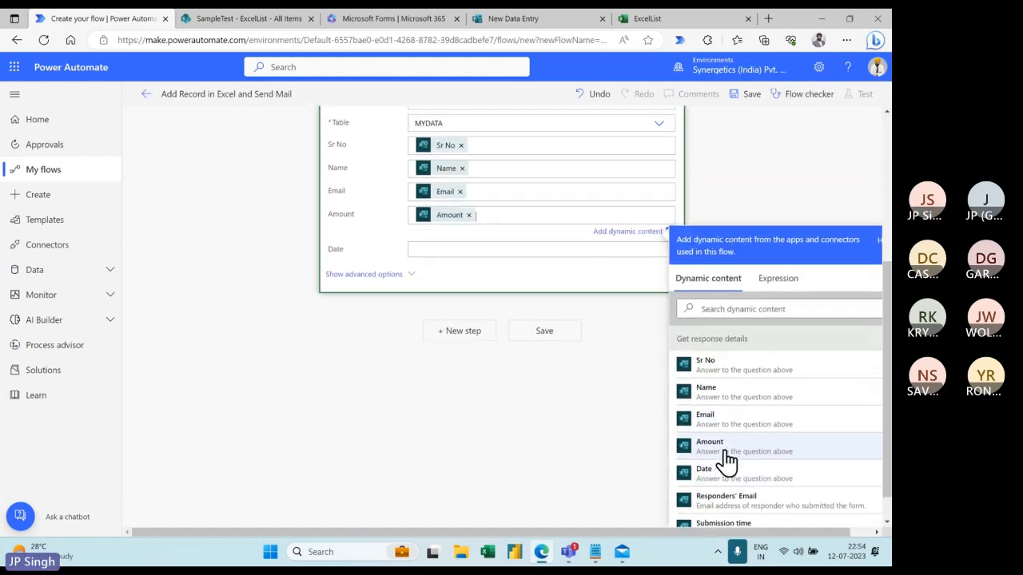
left_click(482, 249)
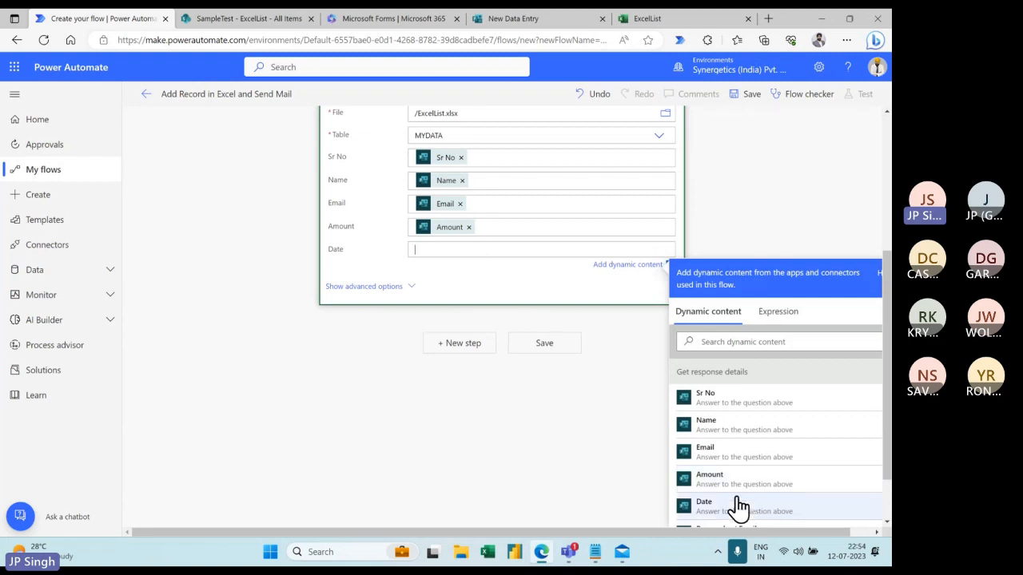
left_click(739, 506)
scroll(530, 423, "up", 1)
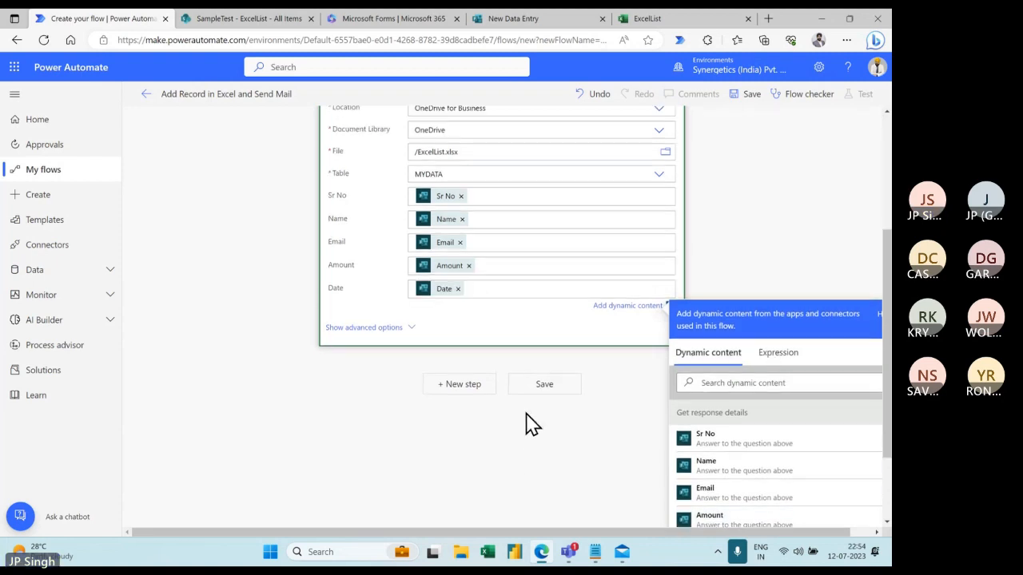
scroll(531, 424, "up", 3)
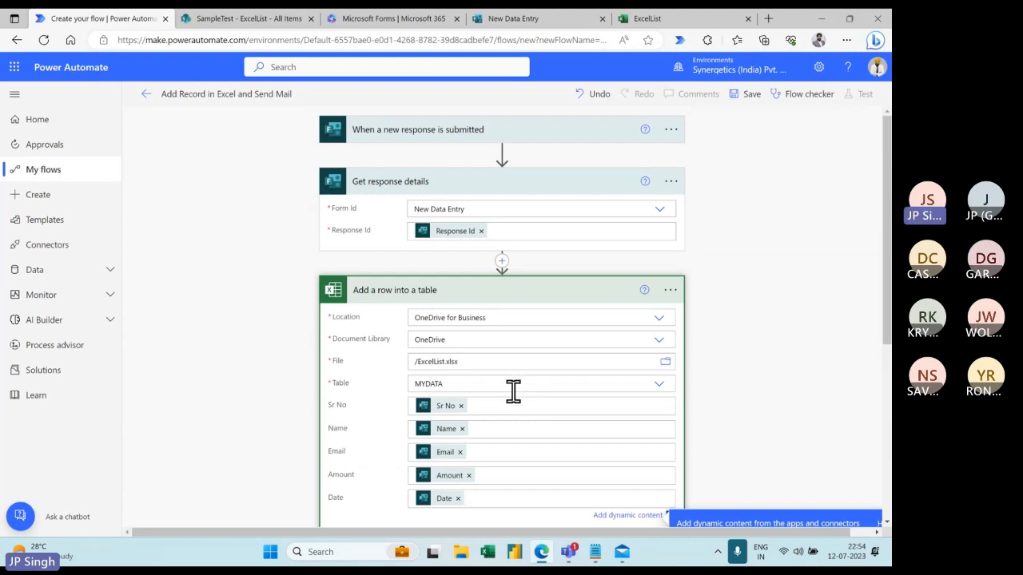
- Save the flow and collapse its Get response details and Add a row cards
left_click(749, 94)
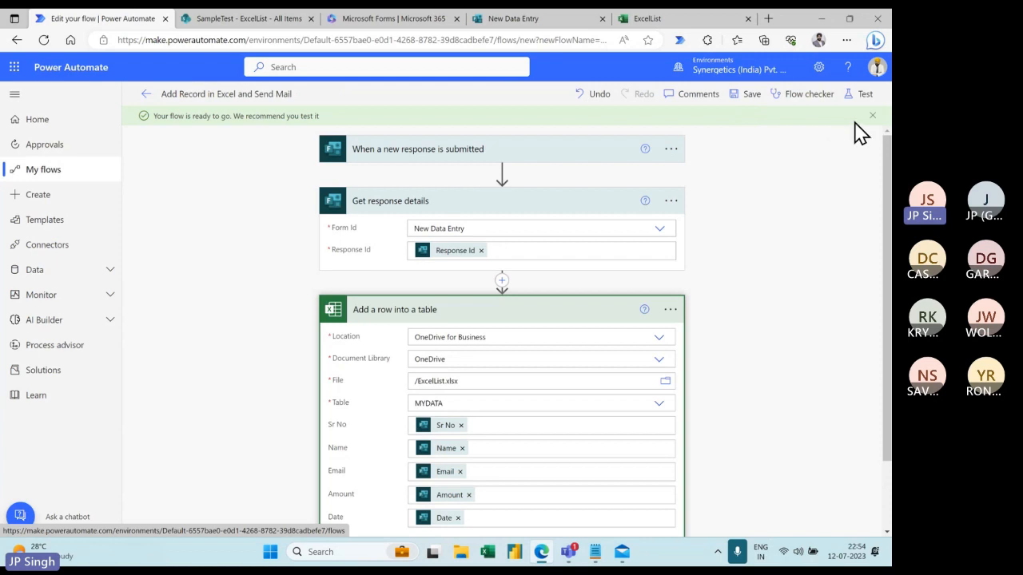
left_click(505, 206)
left_click(496, 256)
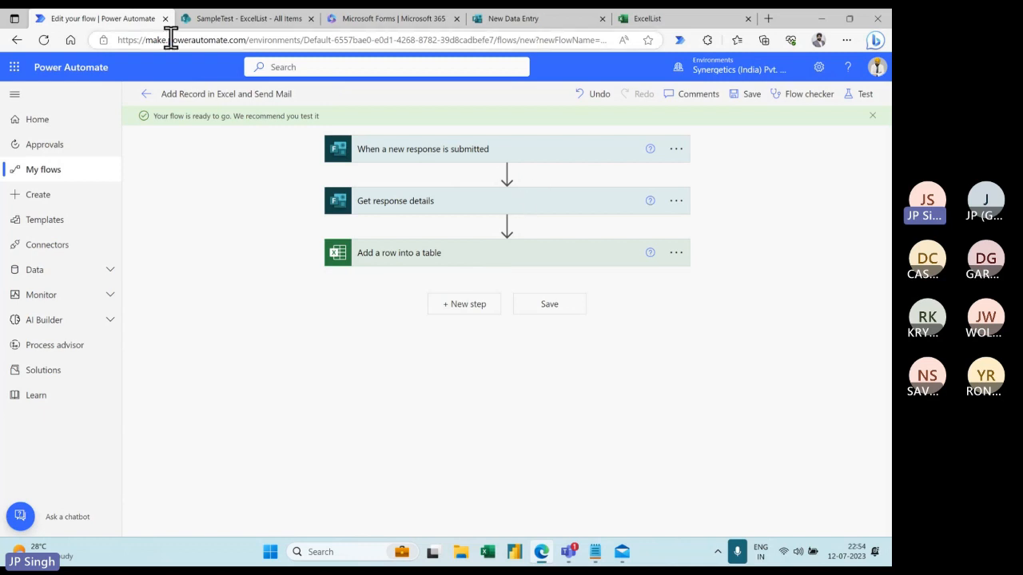
- Leave the editor, dismiss the 'Your flow is ready to go' notice, and go to My flows
left_click(146, 94)
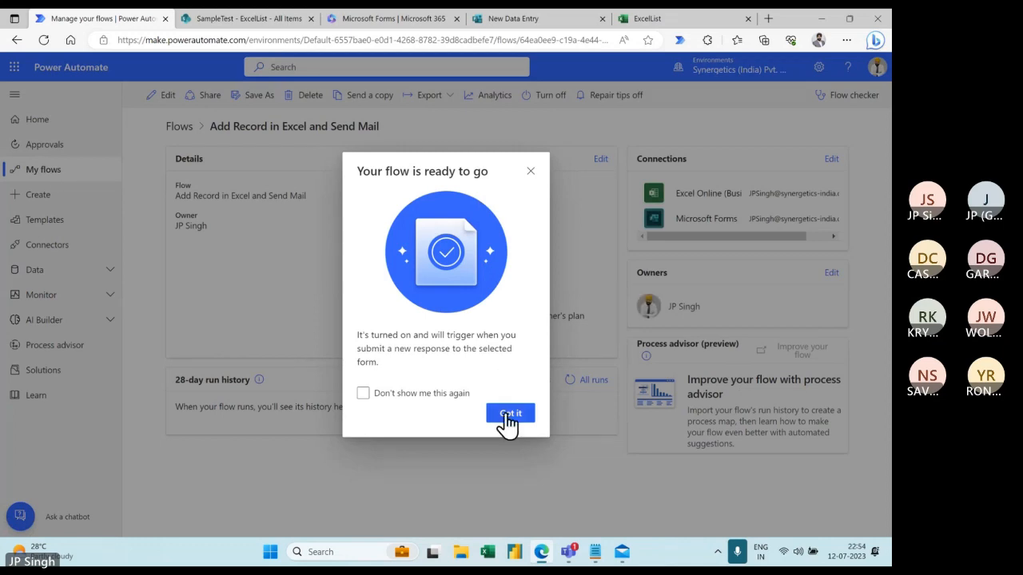
left_click(531, 172)
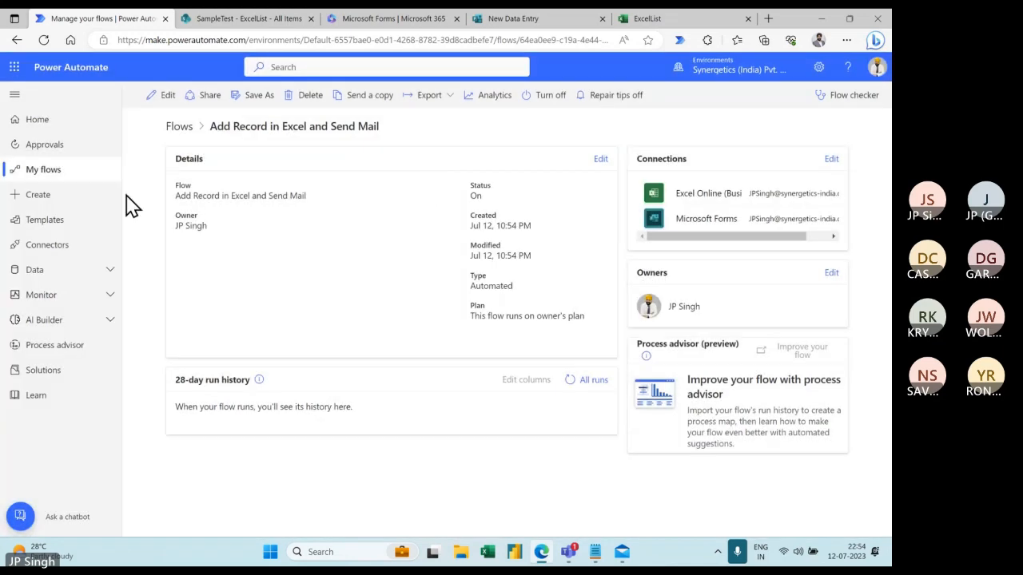
left_click(50, 173)
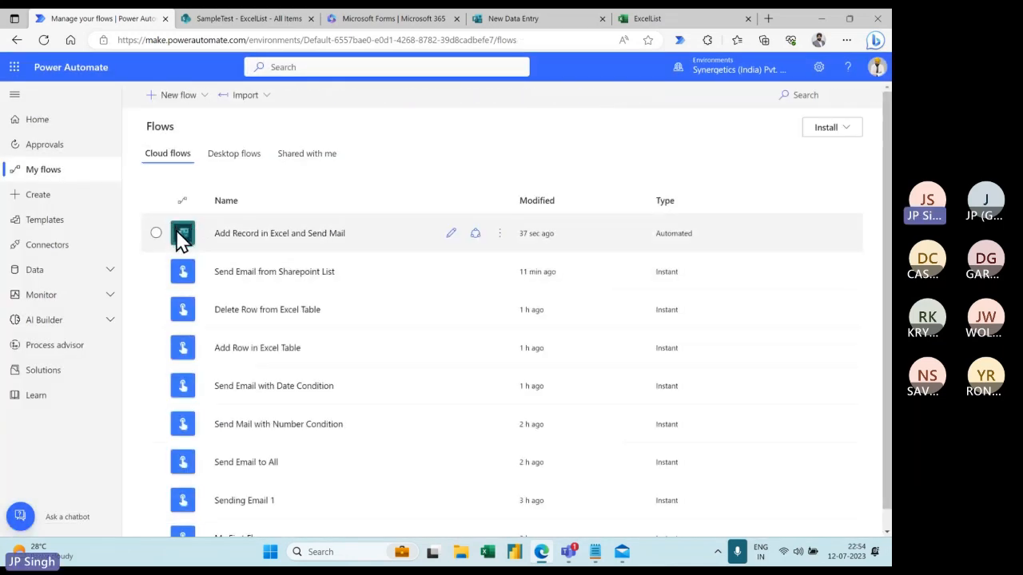
- Open 'Add Record in Excel and Send Mail' in the editor, then view the ExcelList workbook
left_click(501, 233)
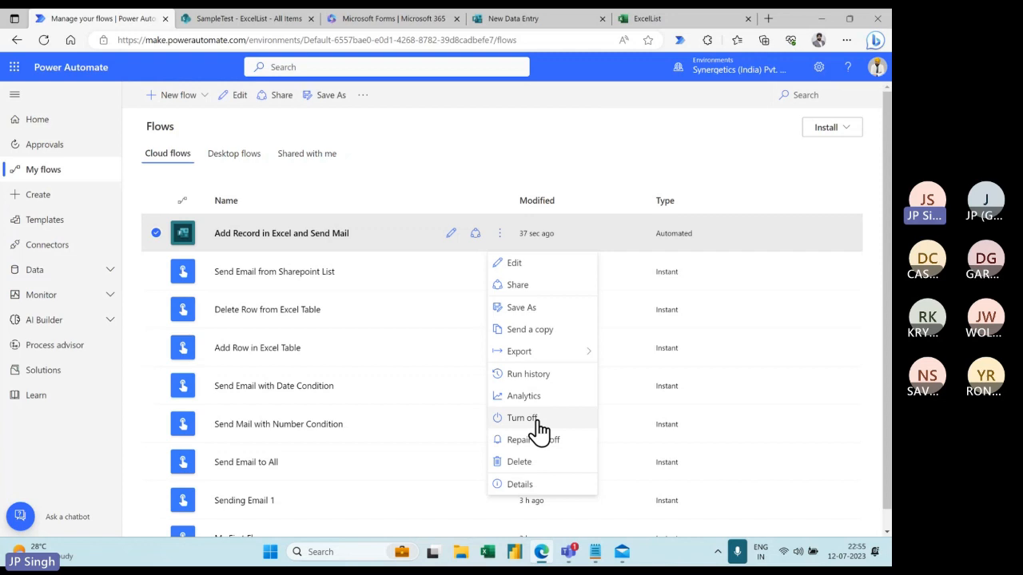
left_click(520, 265)
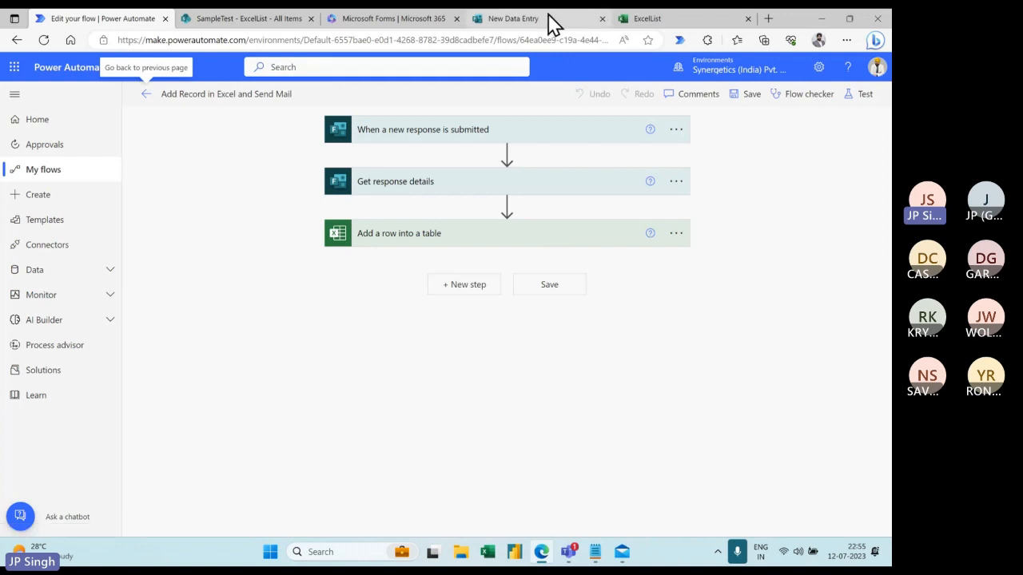
left_click(671, 24)
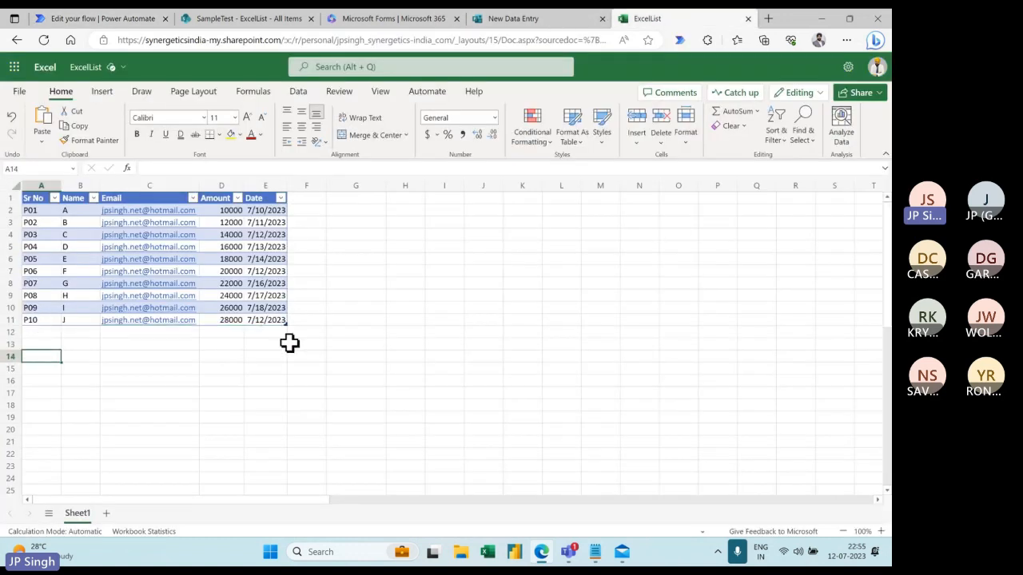
- Preview the New Data Entry form in the Mobile layout, then back in Computer layout
left_click(550, 24)
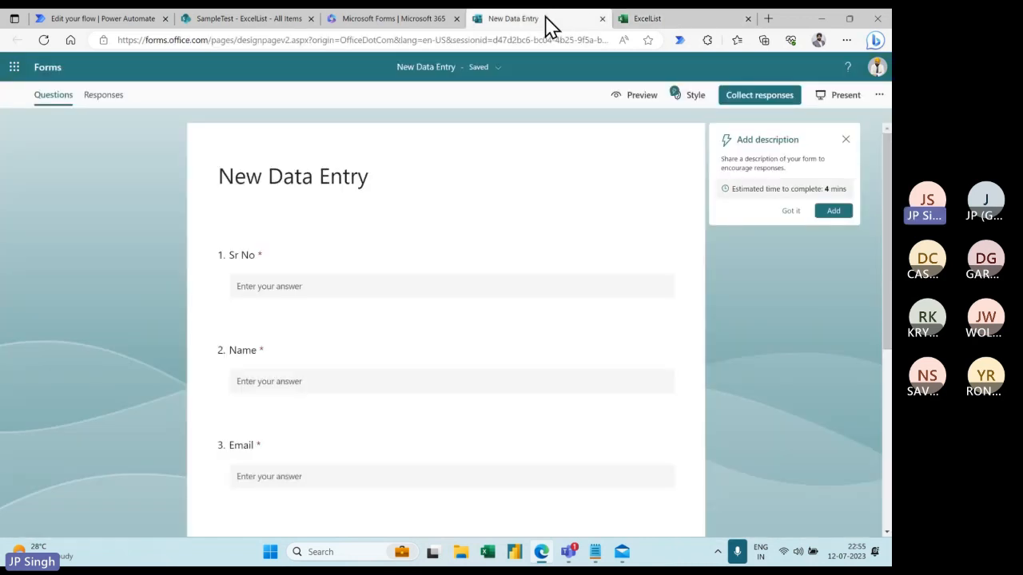
left_click(645, 104)
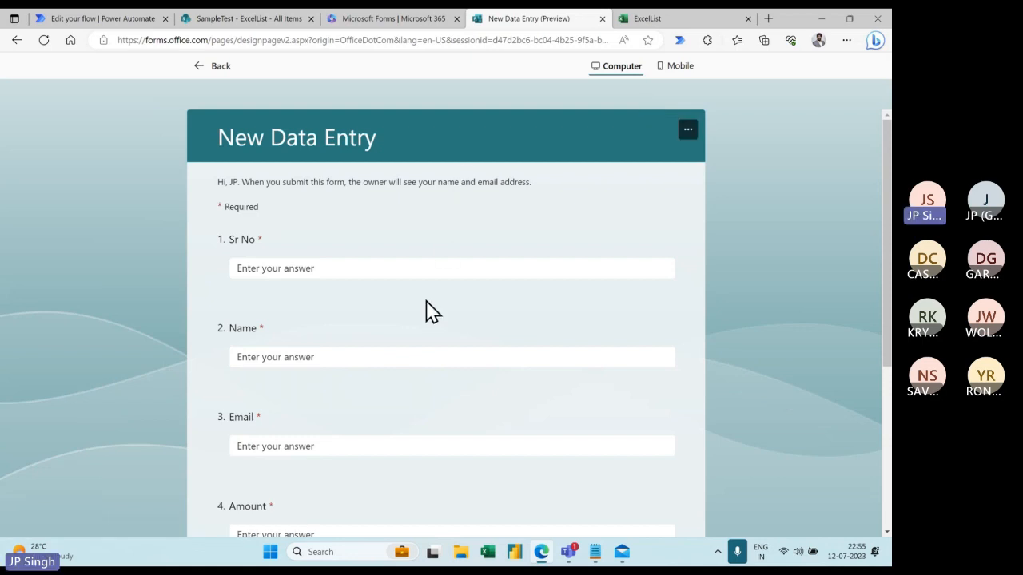
left_click(685, 68)
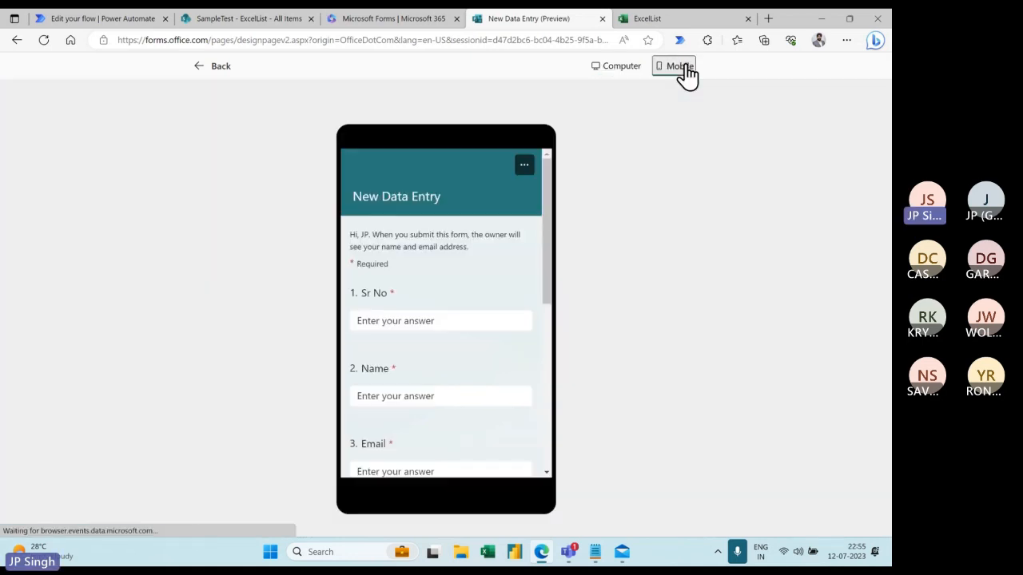
left_click(620, 70)
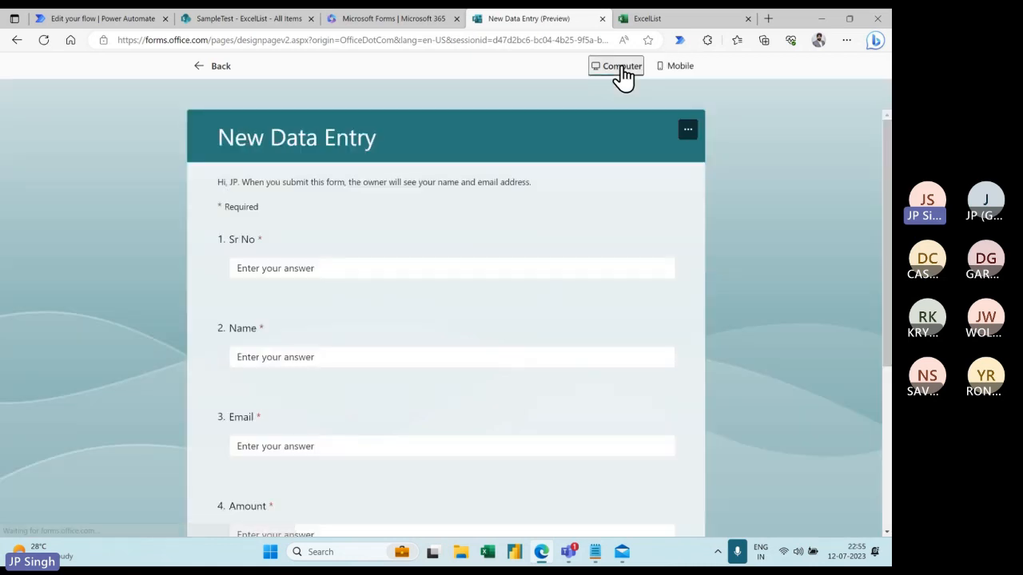
scroll(368, 266, "down", 3)
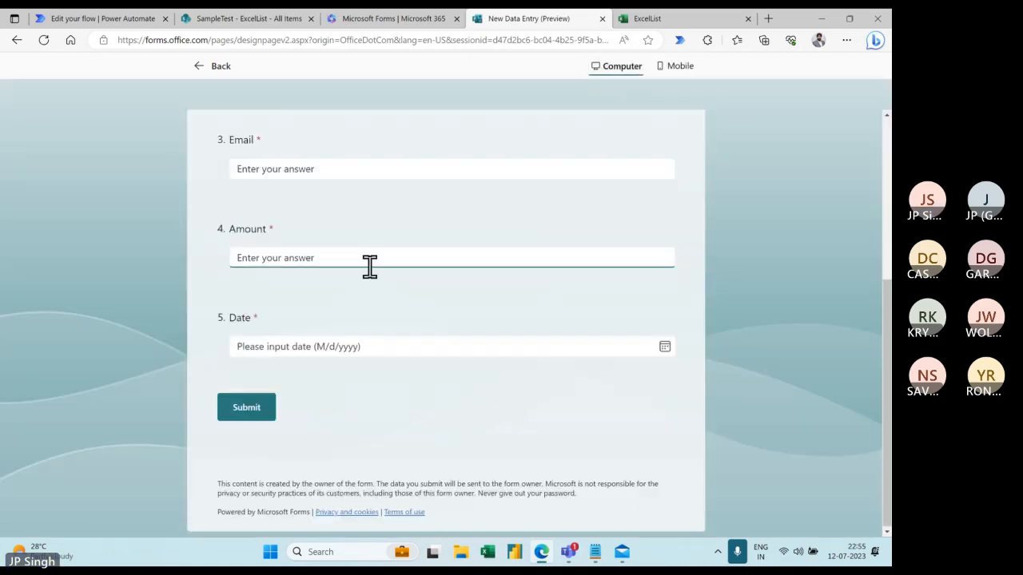
scroll(376, 289, "up", 3)
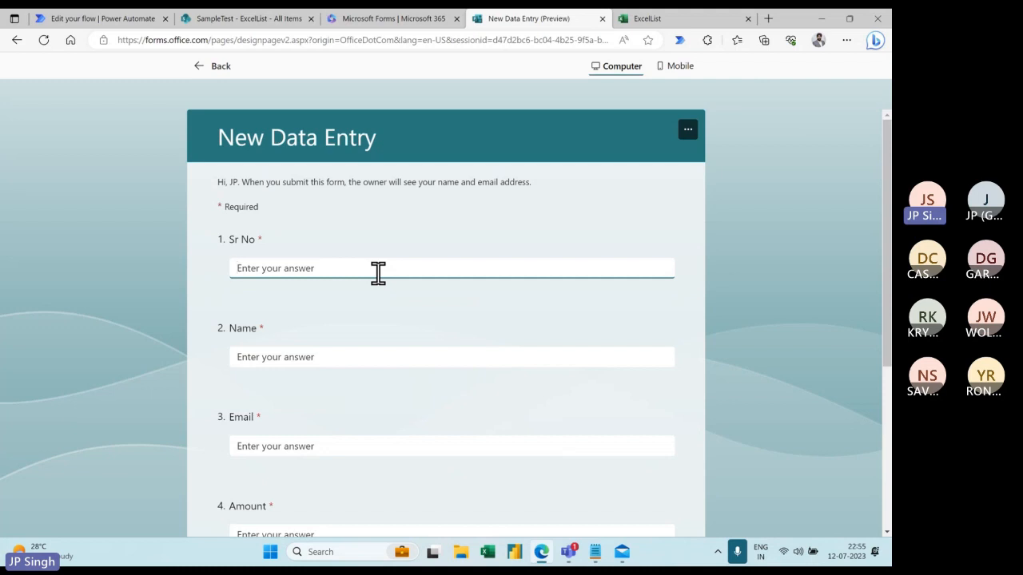
- Answer Sr No P11, the respondent's name and e-mail, and Amount 30000
type("P11")
left_click(300, 362)
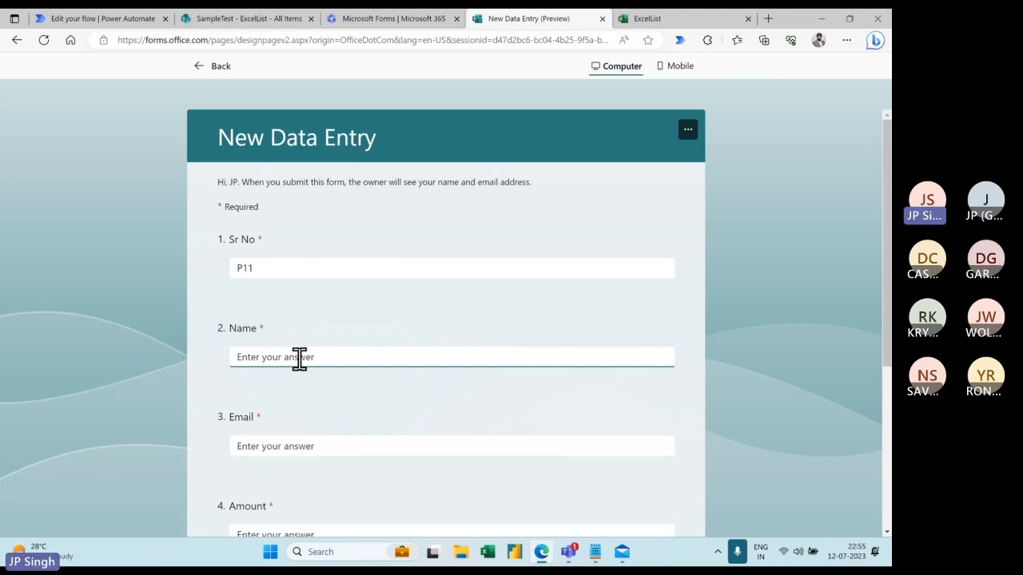
type("JP")
left_click(288, 445)
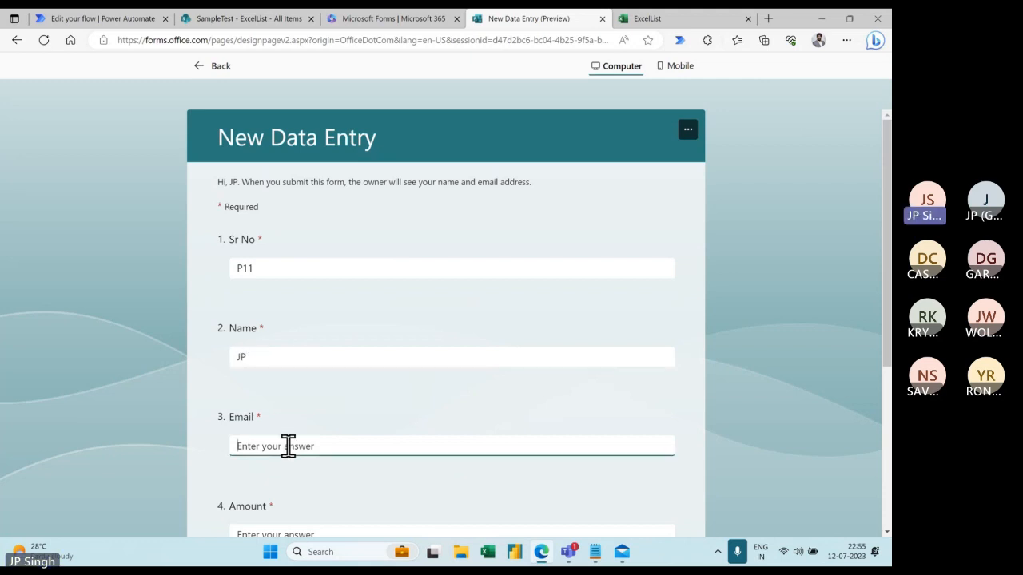
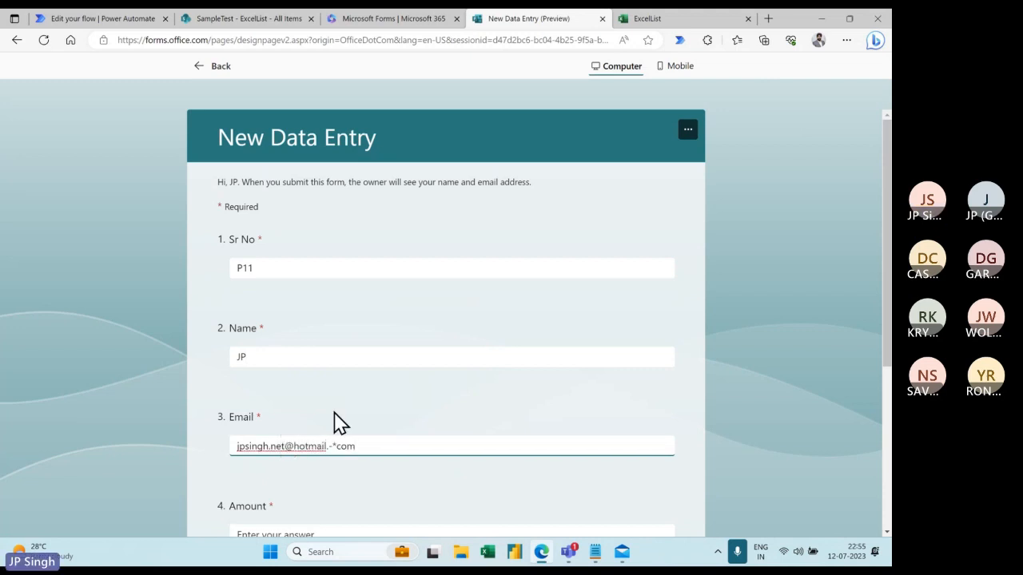
scroll(368, 388, "down", 2)
left_click(310, 406)
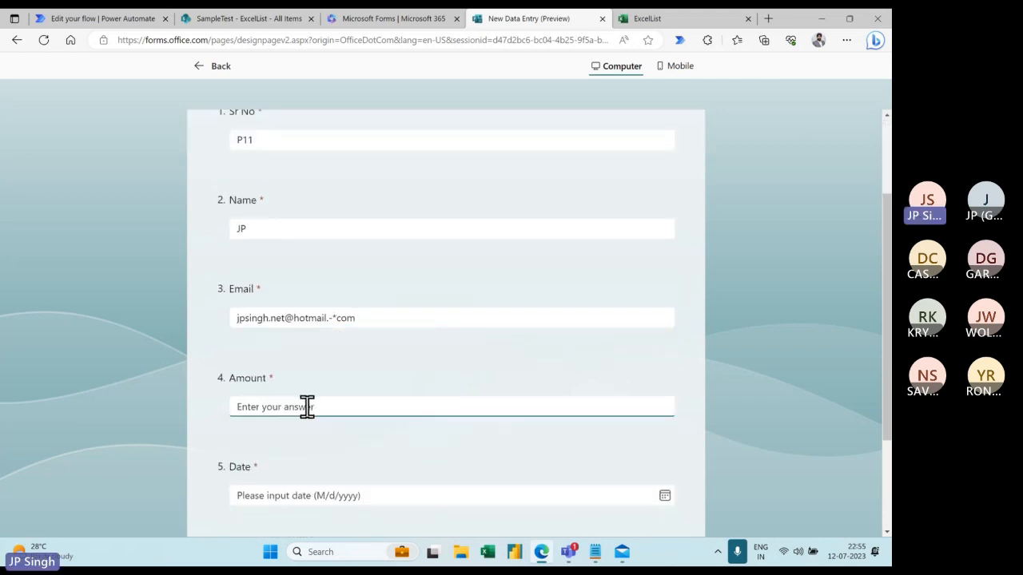
type("30000")
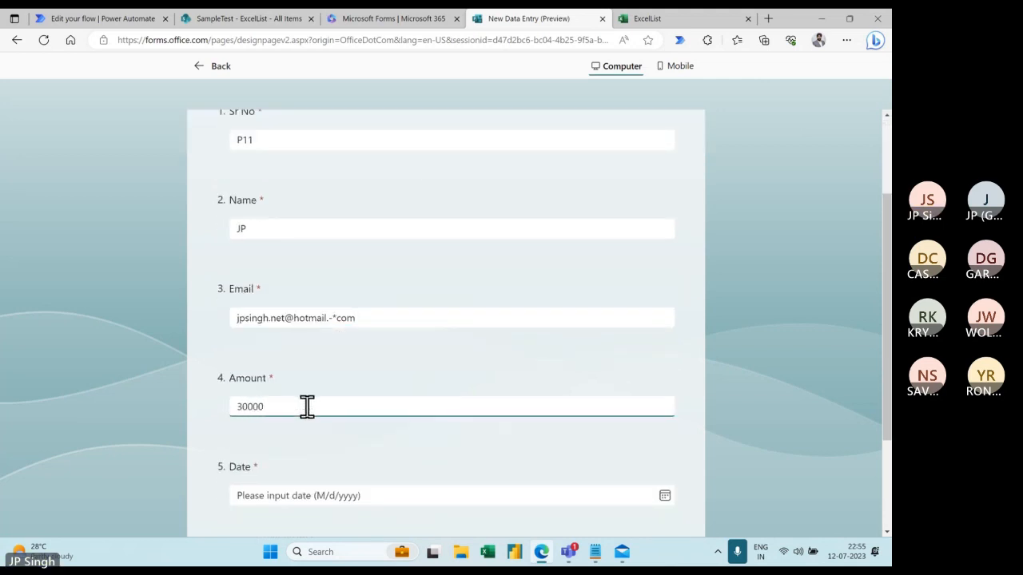
- Pick 10 July 2023 as the Date, submit the response, and return to the flow editor
scroll(331, 439, "down", 2)
left_click(305, 368)
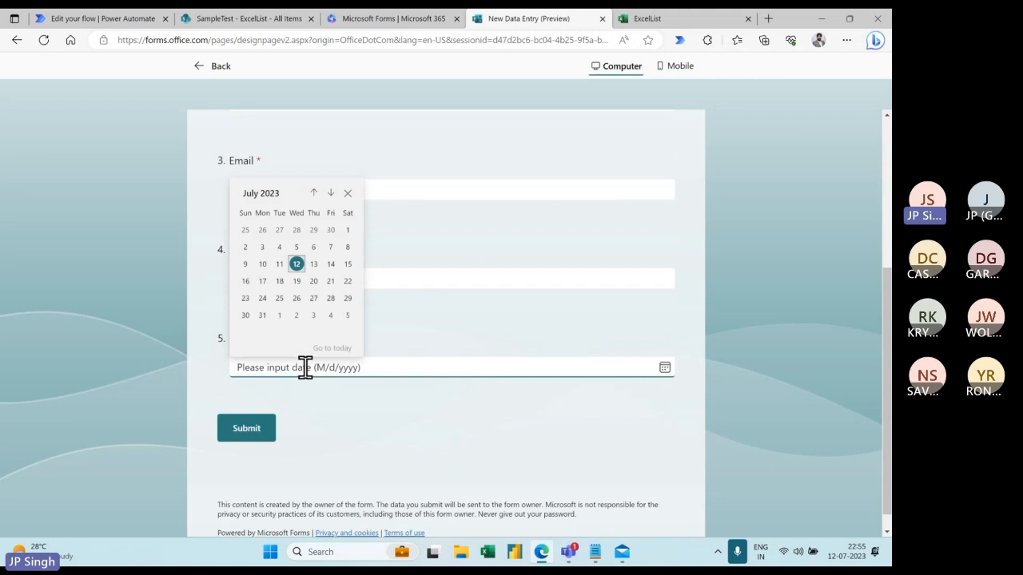
left_click(263, 265)
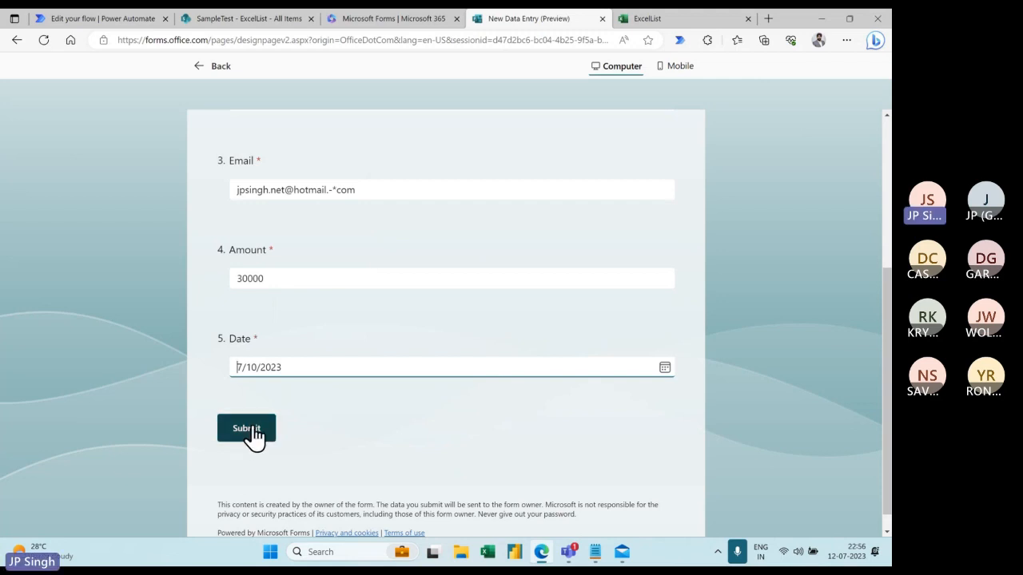
left_click(105, 19)
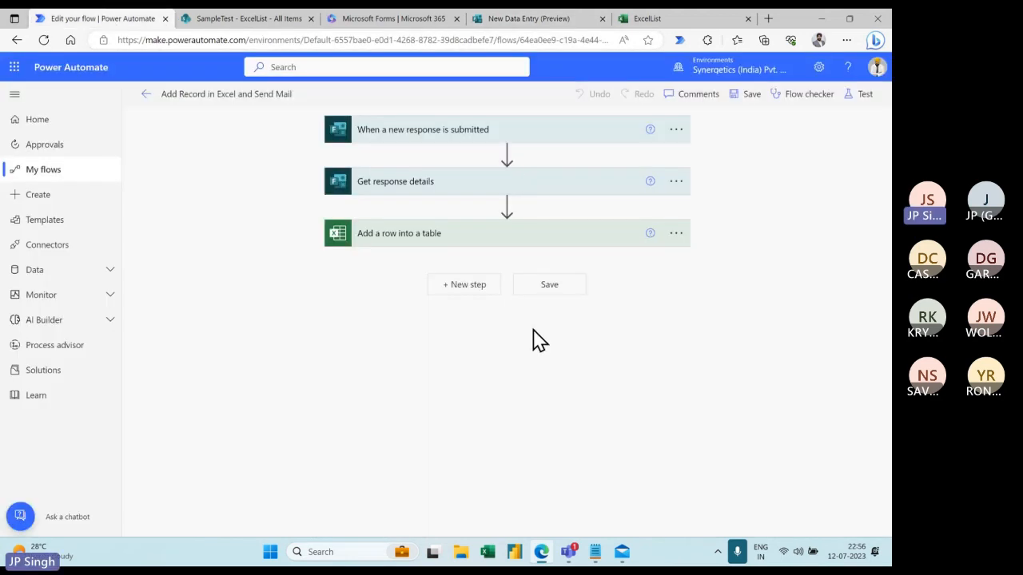
left_click(488, 20)
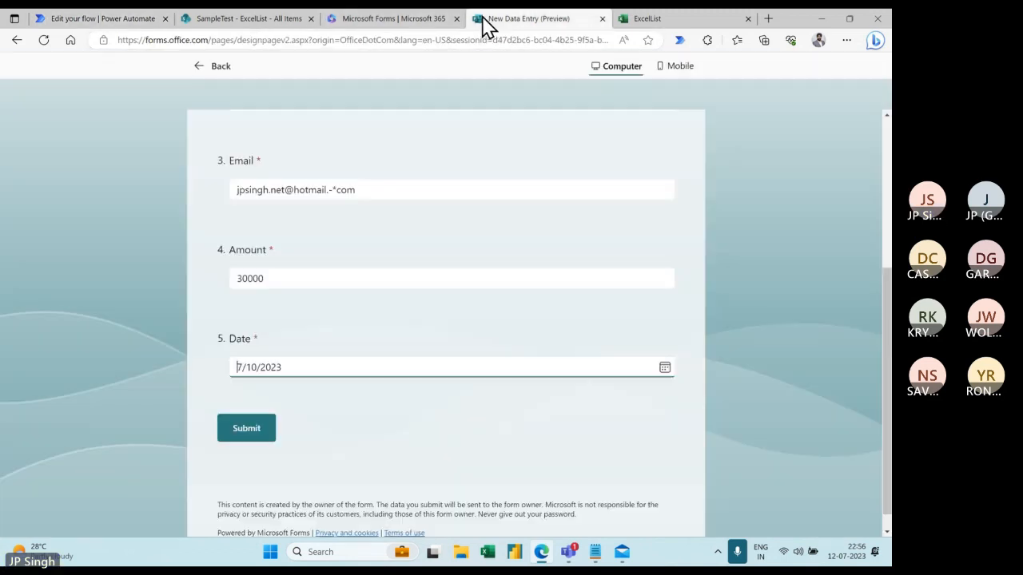
left_click(254, 429)
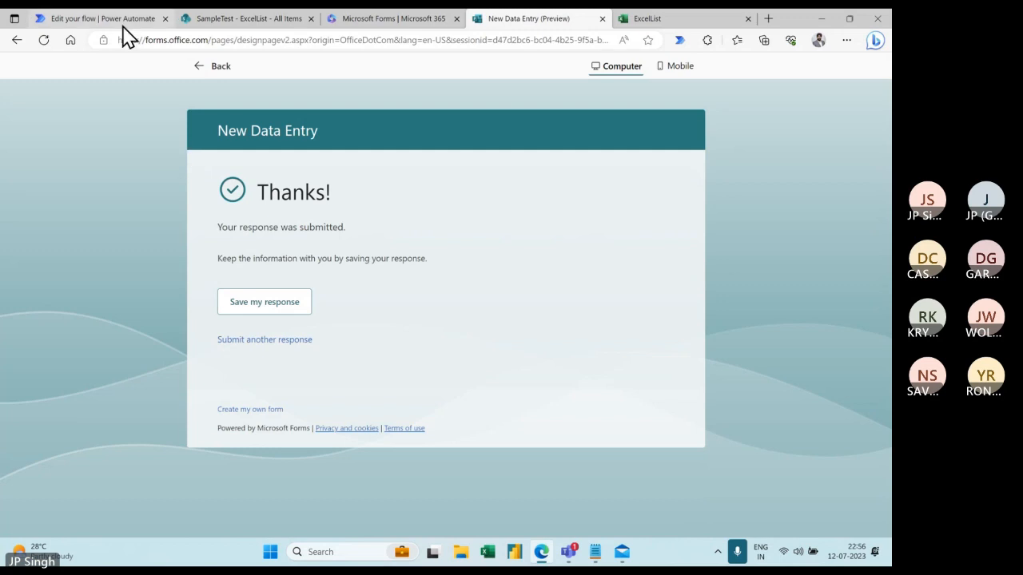
left_click(128, 30)
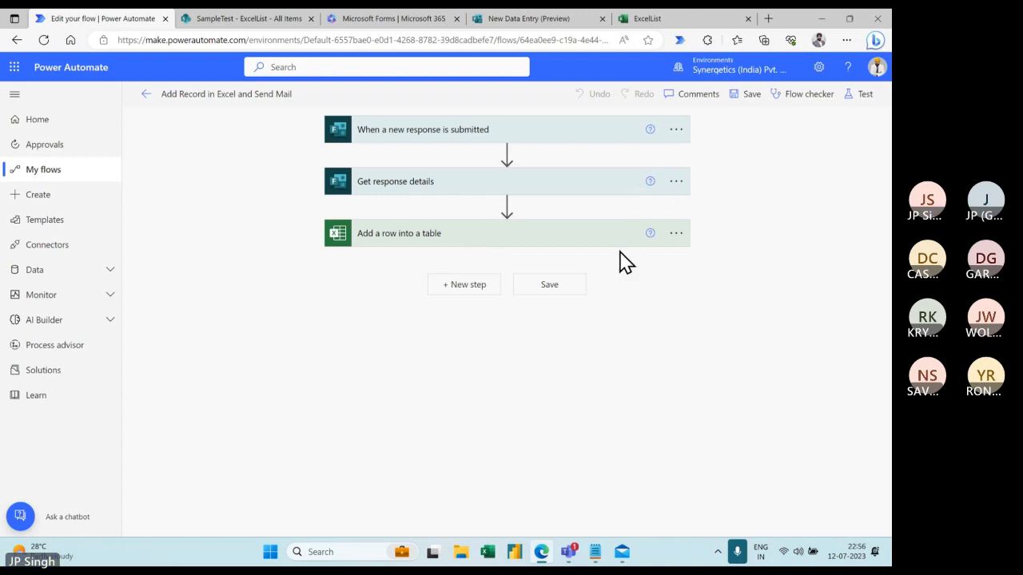
- Check the ExcelList workbook for the new P11 row, then begin another blank form response
left_click(678, 26)
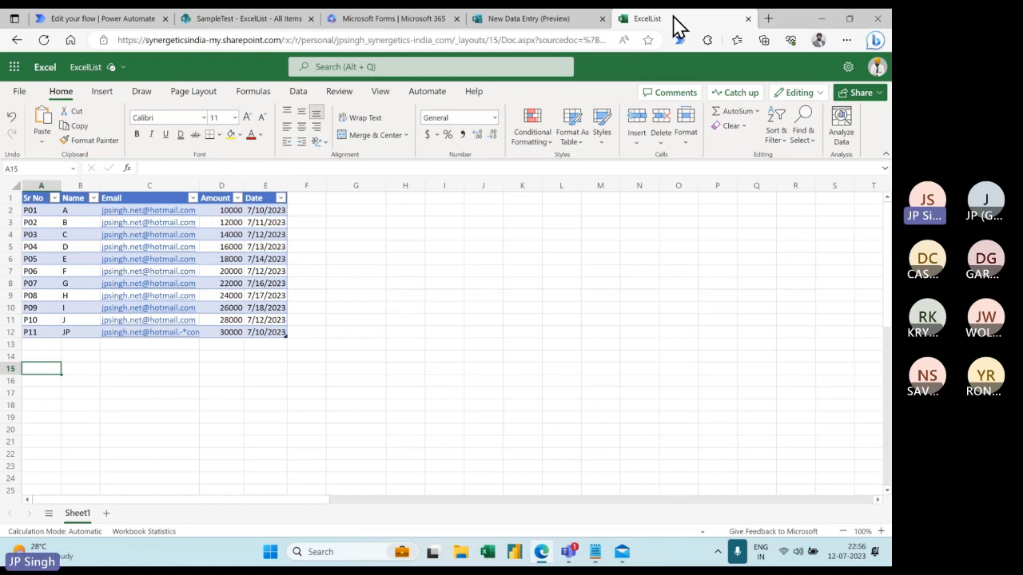
left_click(551, 23)
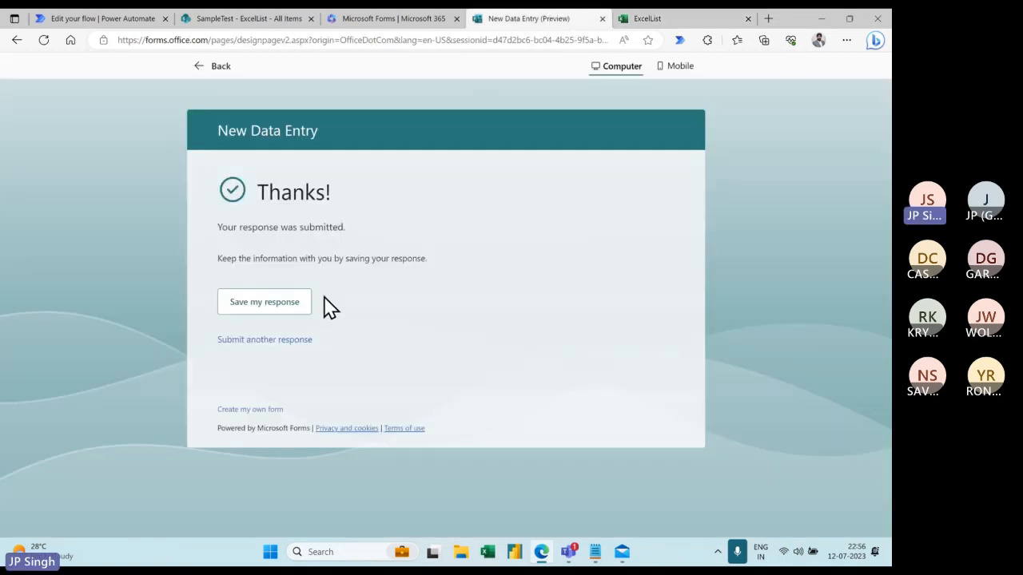
left_click(274, 340)
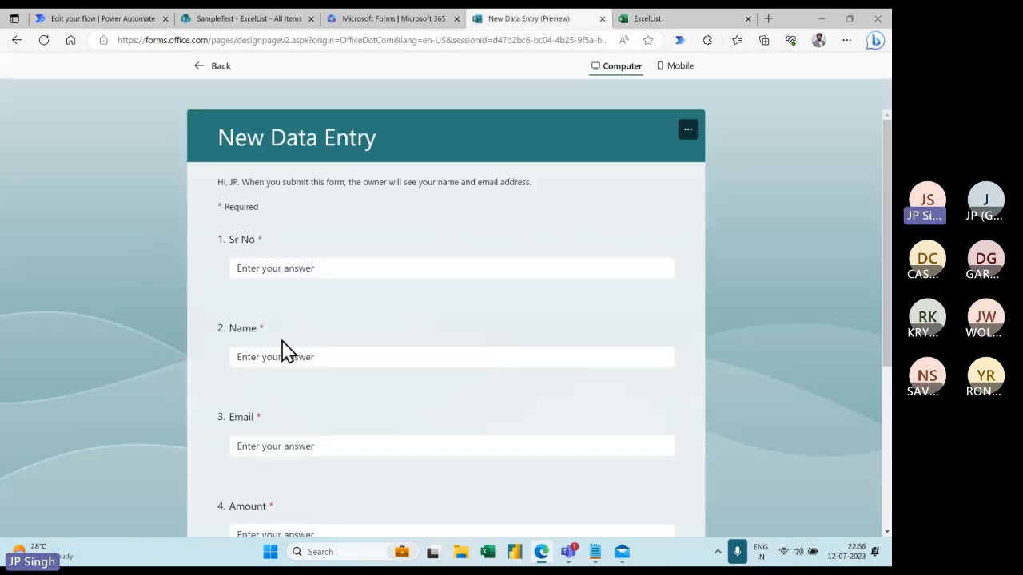
- Enter Sr No P12 and fill in the respondent's name and e-mail address
left_click(294, 267)
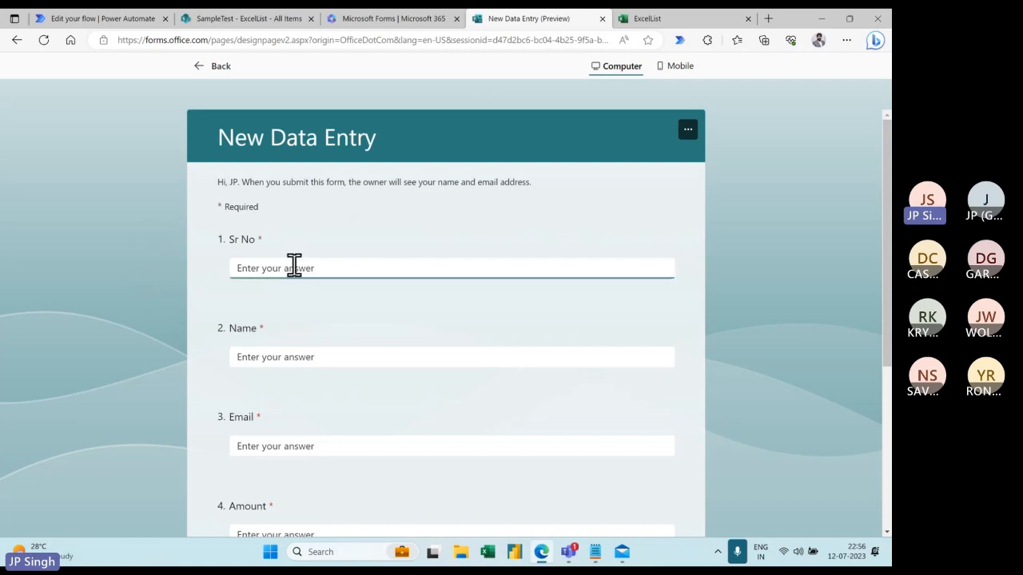
type("P")
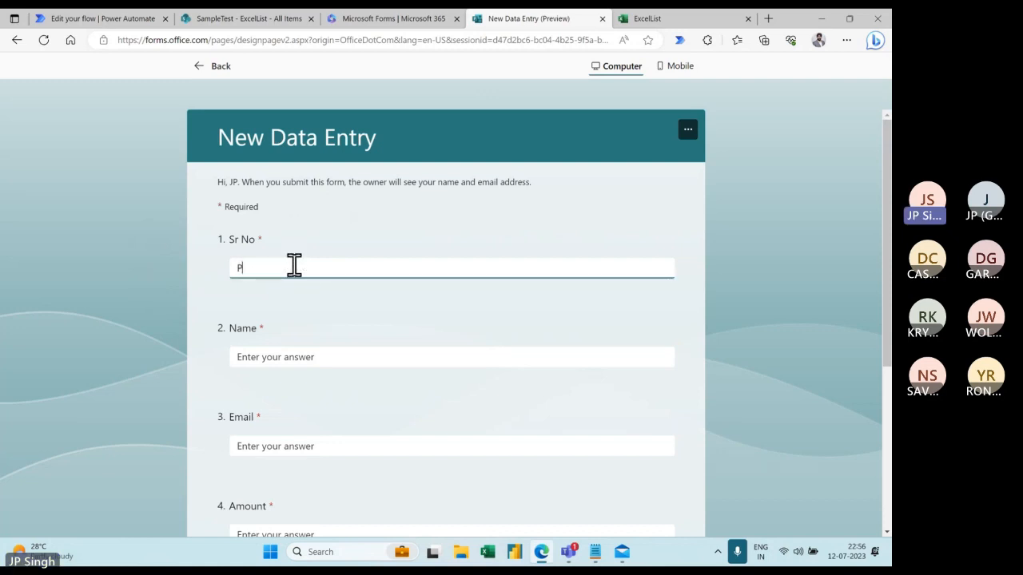
type("12")
left_click(304, 356)
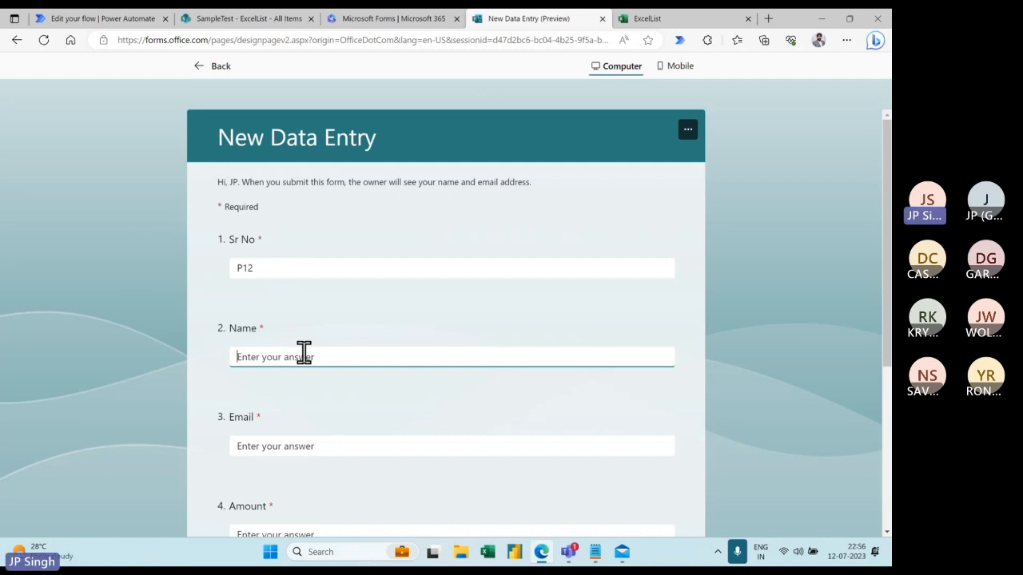
type("SINGH")
scroll(306, 359, "down", 2)
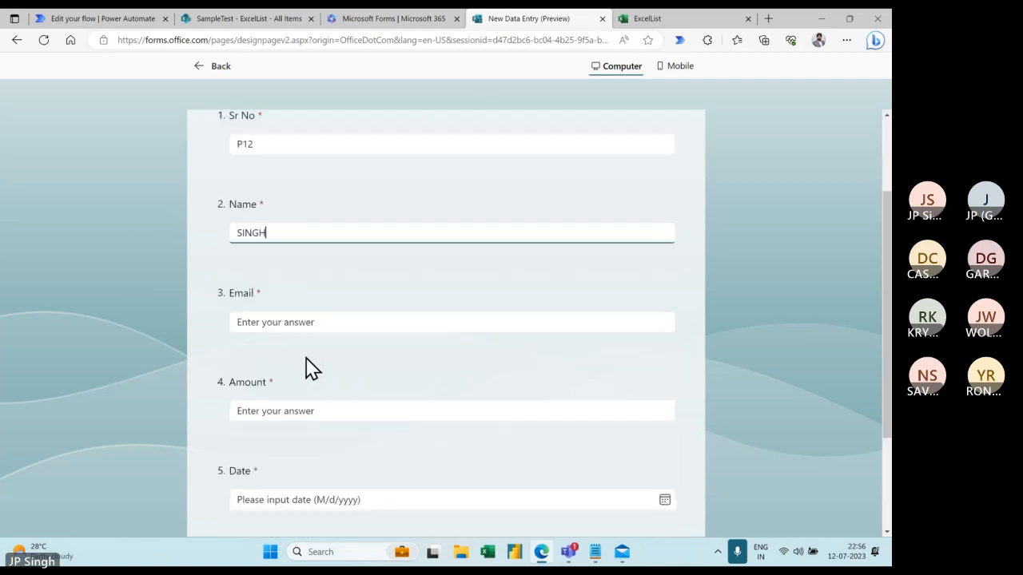
left_click(302, 315)
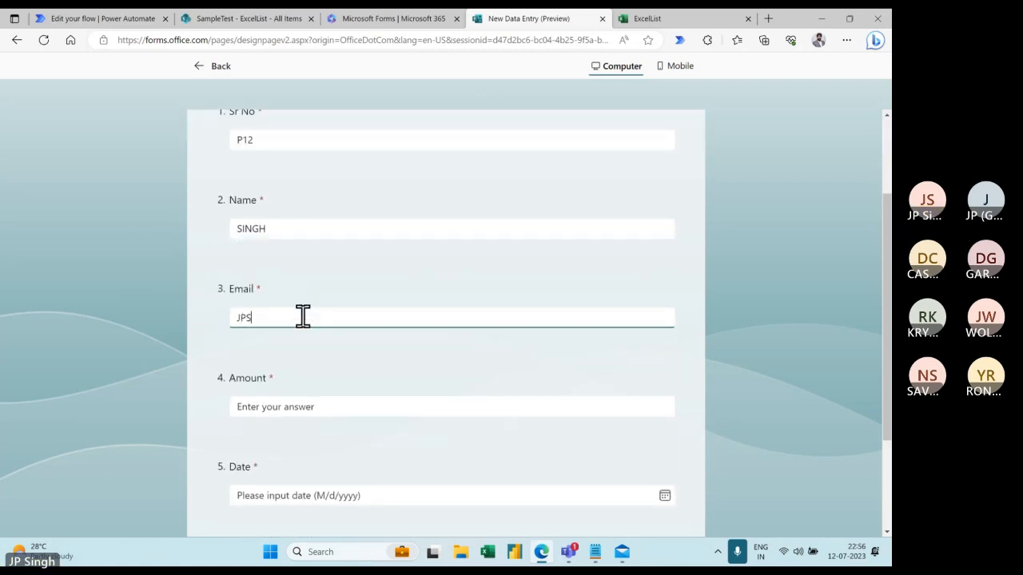
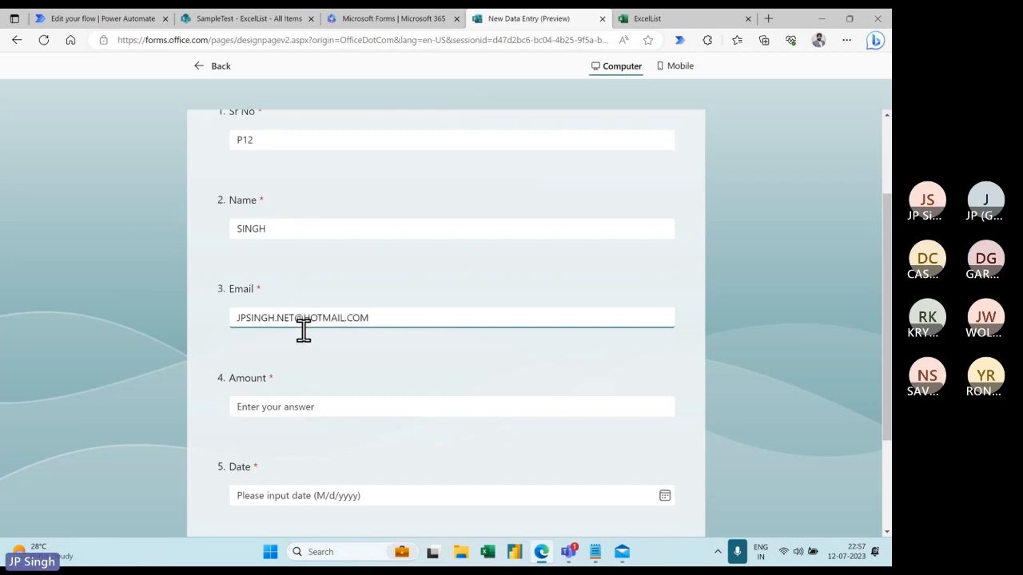
- Enter Amount 32000, pick July 12 as the date, and submit the response
left_click(303, 404)
type("32000")
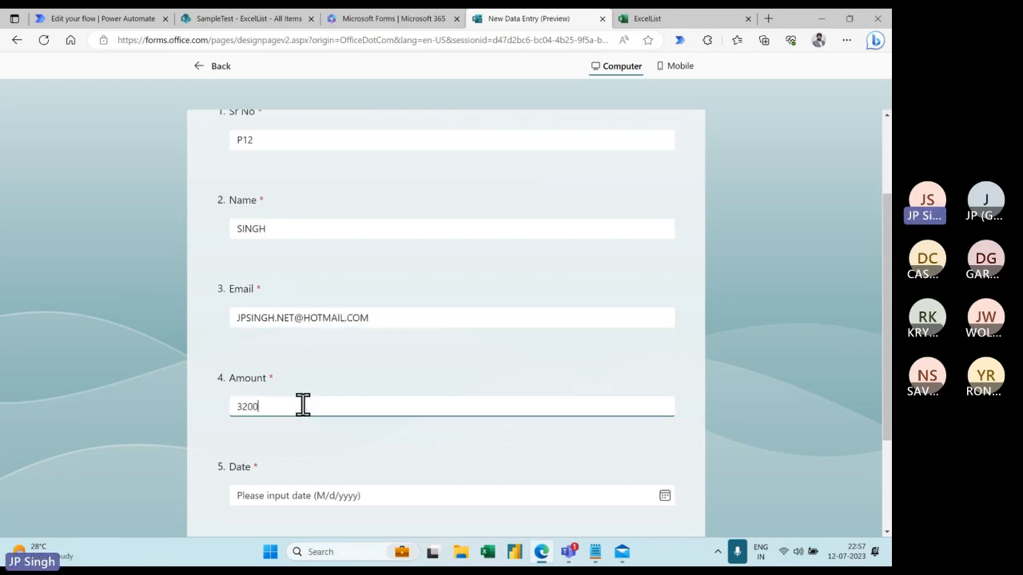
left_click(345, 496)
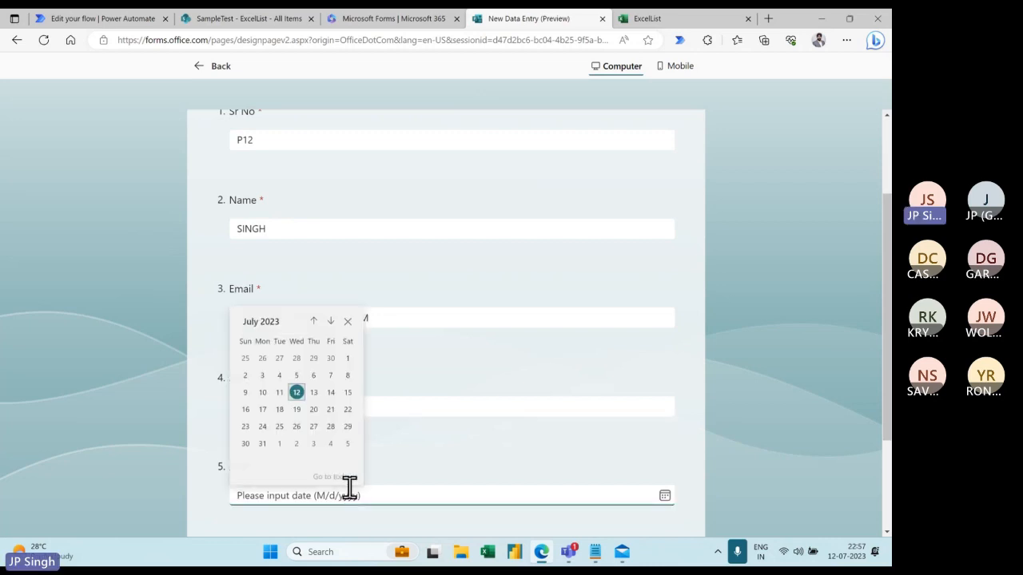
left_click(295, 394)
scroll(349, 402, "down", 2)
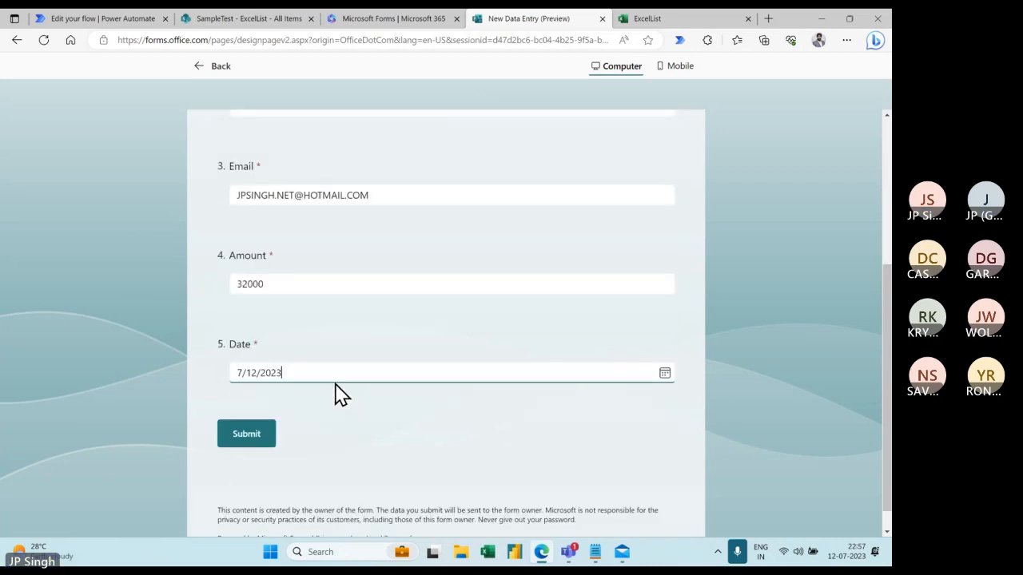
left_click(258, 432)
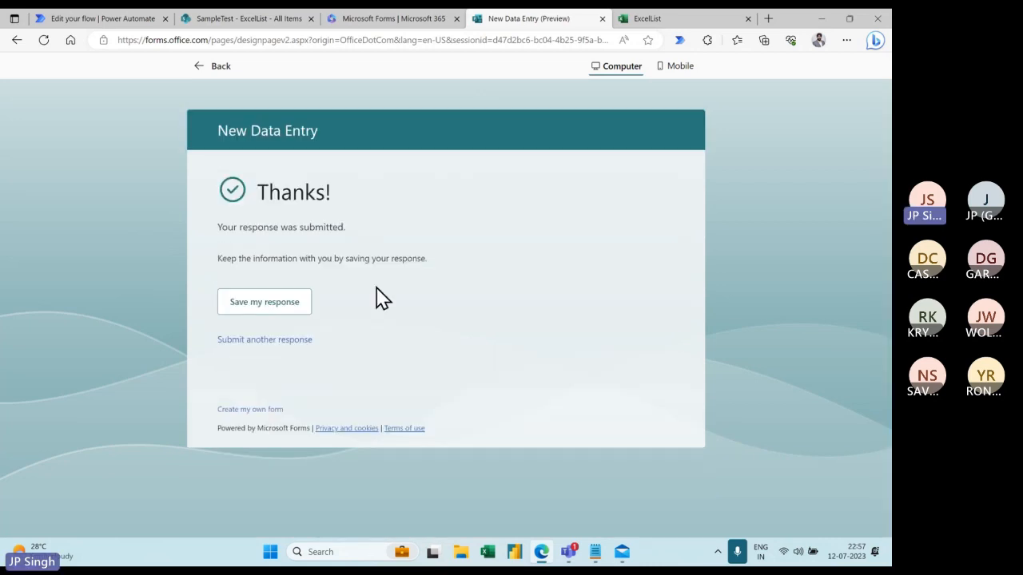
left_click(654, 19)
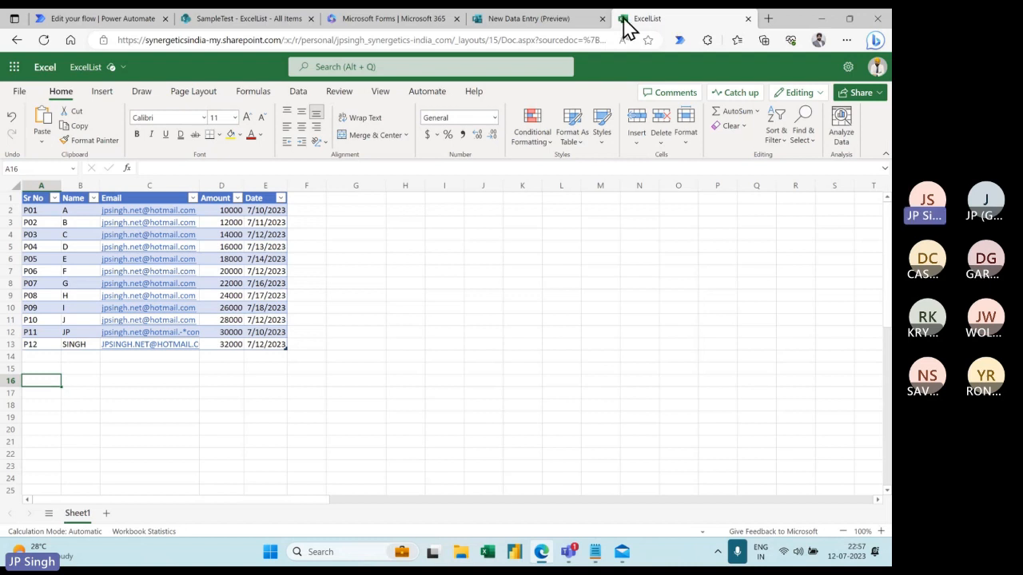
- After checking row P12, leave the form preview for the editor and switch to the Power Automate flow
left_click(550, 19)
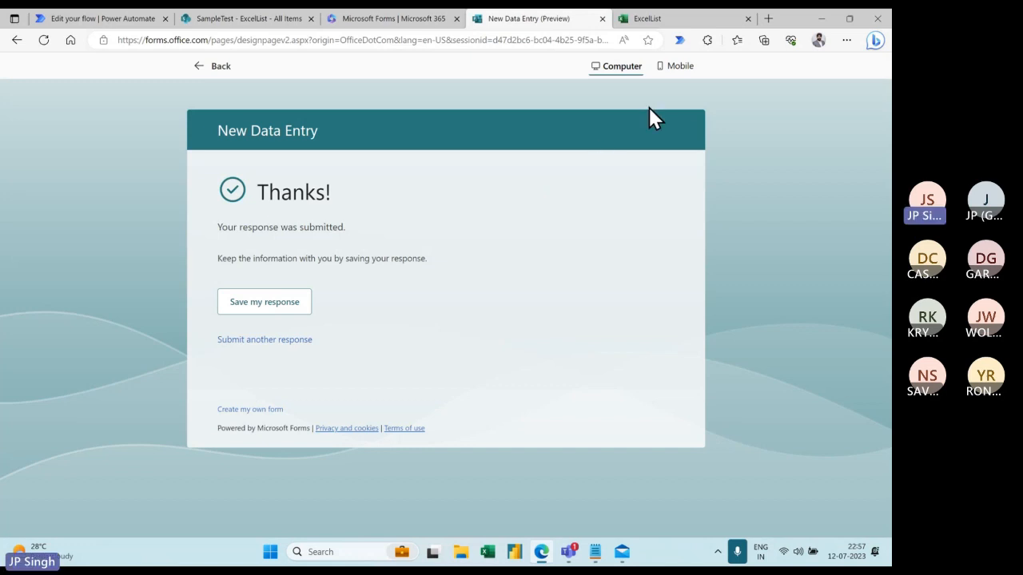
left_click(206, 67)
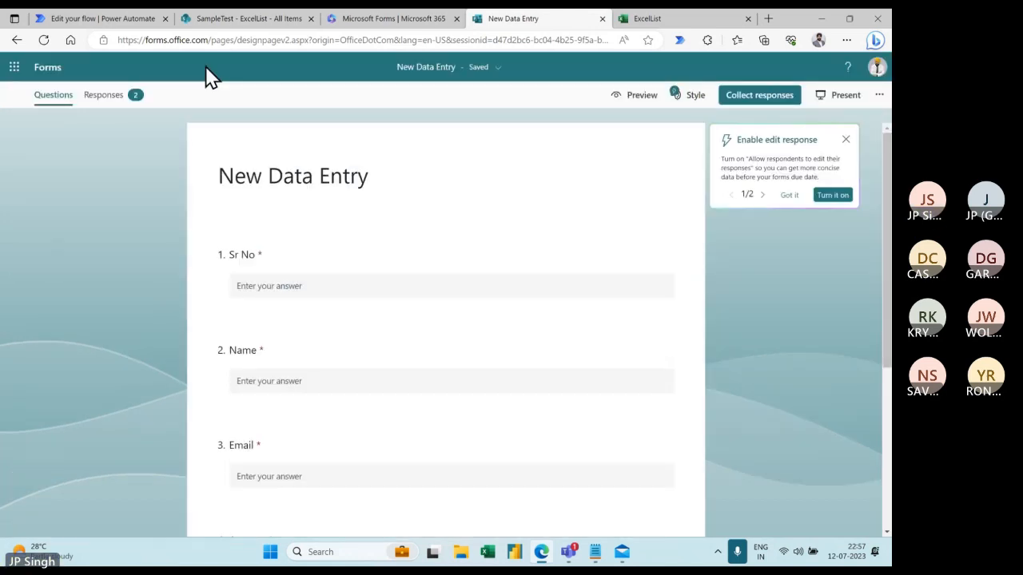
scroll(427, 286, "down", 3)
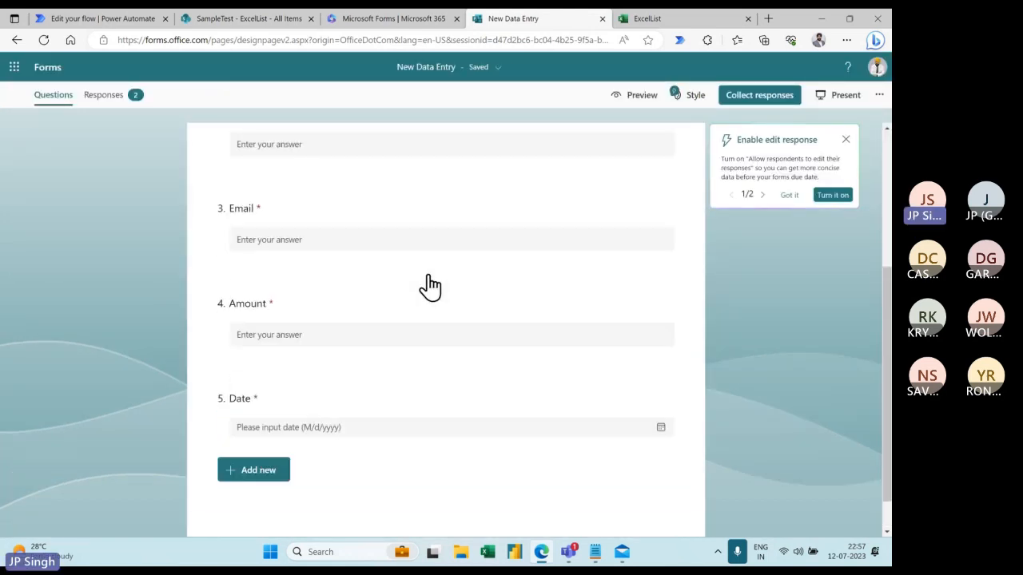
scroll(423, 286, "up", 3)
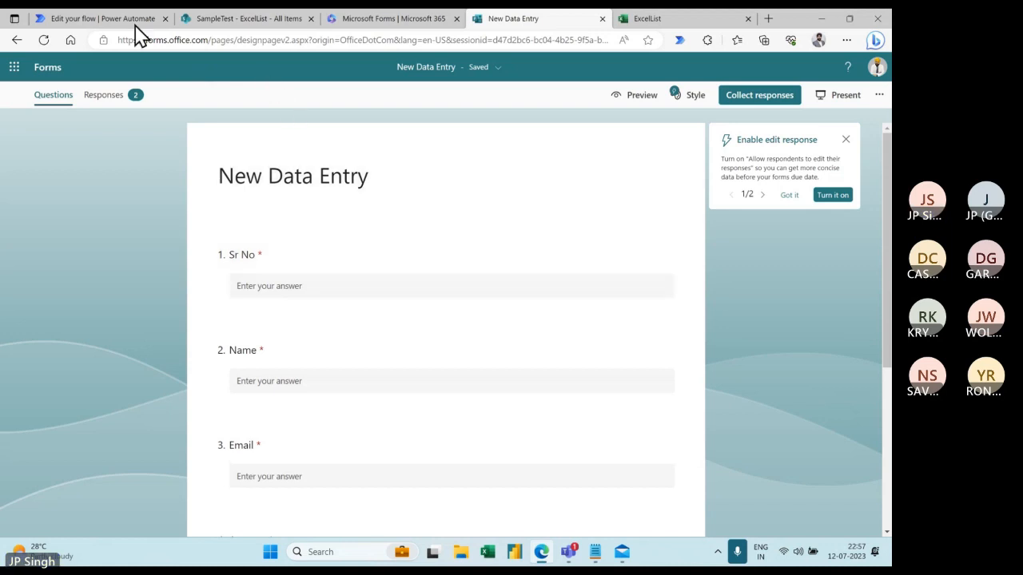
left_click(123, 22)
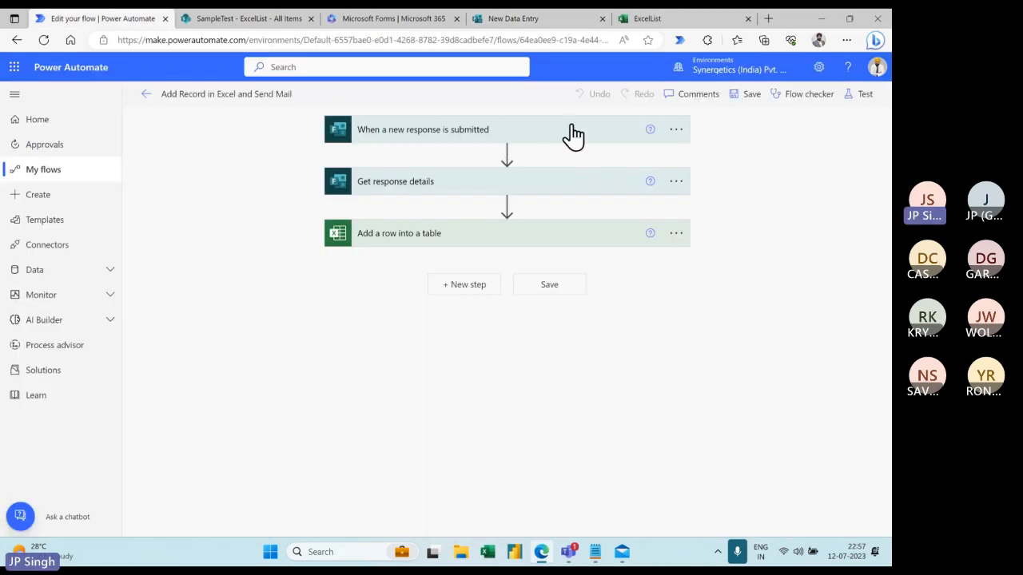
- Expand the trigger, Get response details and Add a row into a table step cards
left_click(545, 139)
left_click(518, 223)
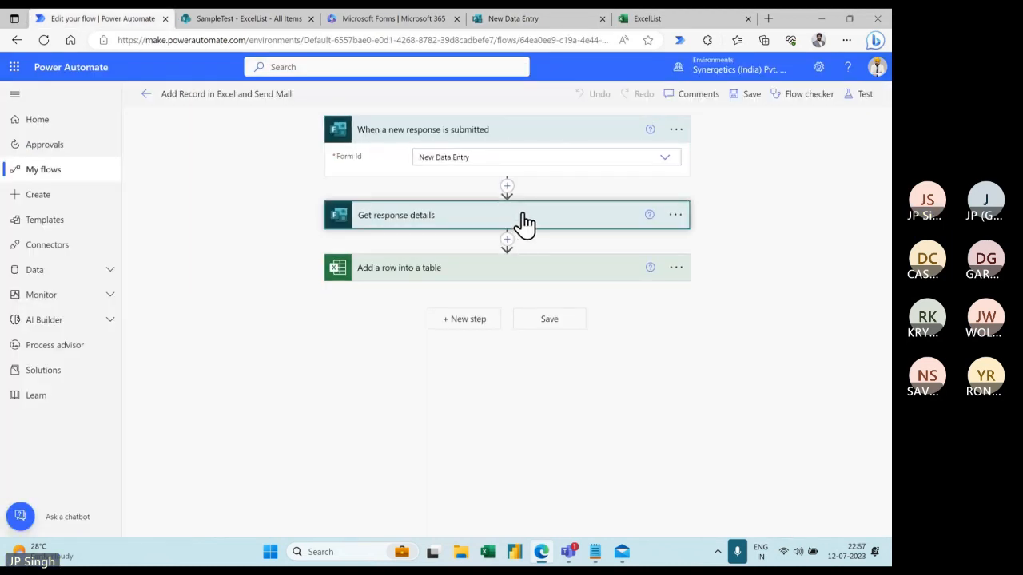
left_click(508, 322)
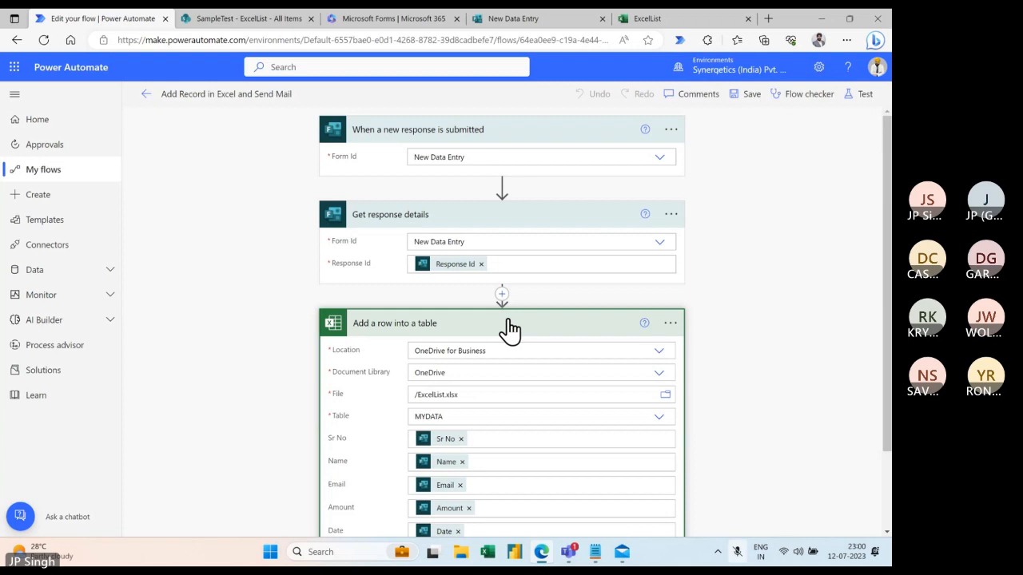
- Briefly unmute and re-mute the microphone, then scroll down through the Add a row step's column mappings
key("super+alt+k")
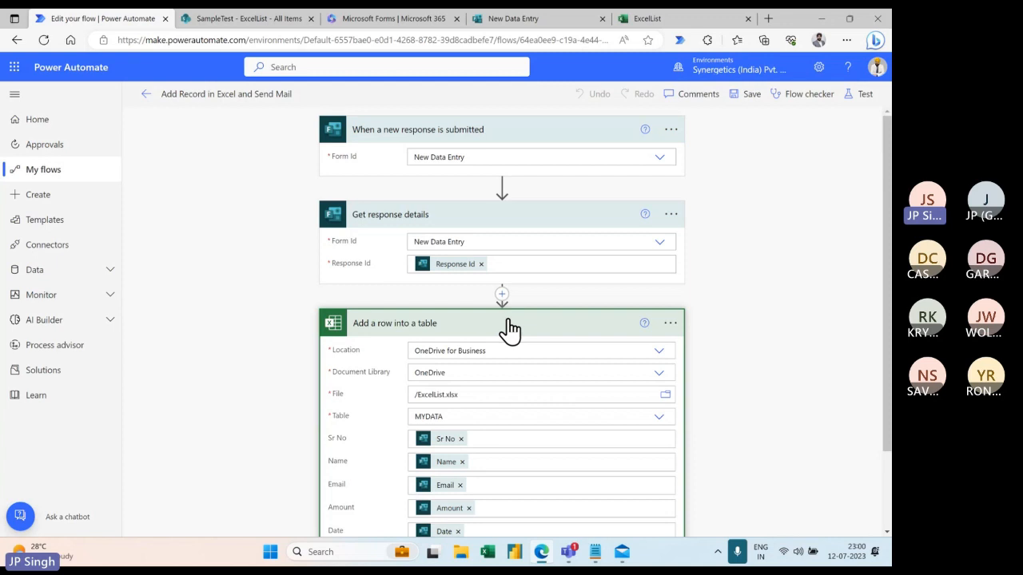
key("super+alt+k")
scroll(491, 309, "down", 2)
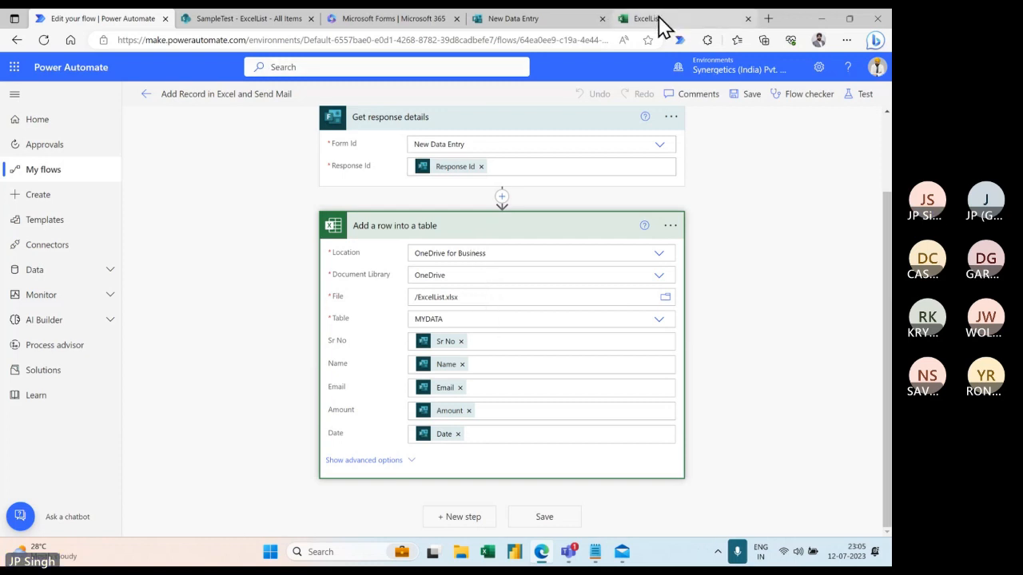
- Pass through the SharePoint ExcelList tab to the New Data Entry form and scroll through its questions
left_click(266, 24)
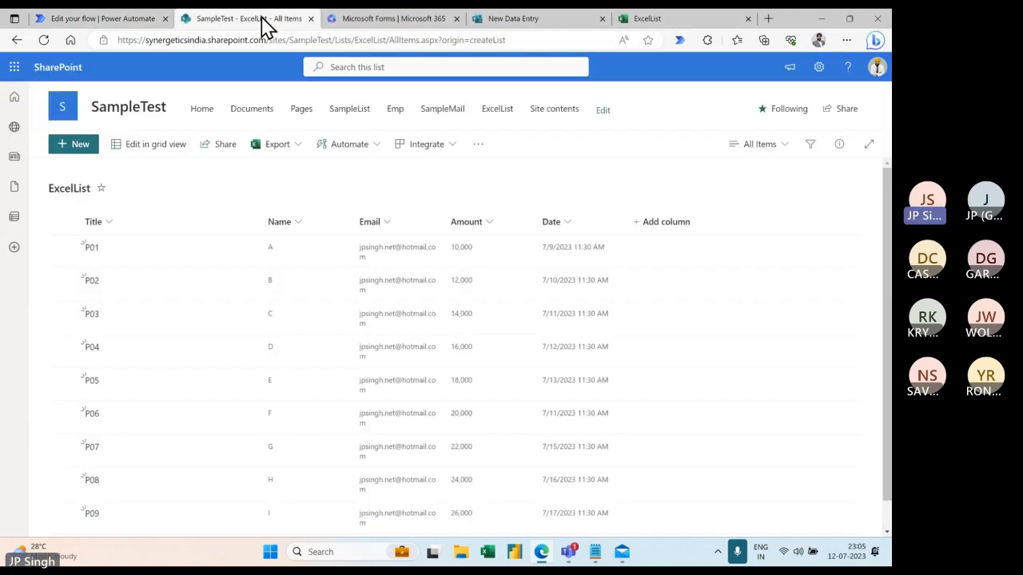
left_click(550, 24)
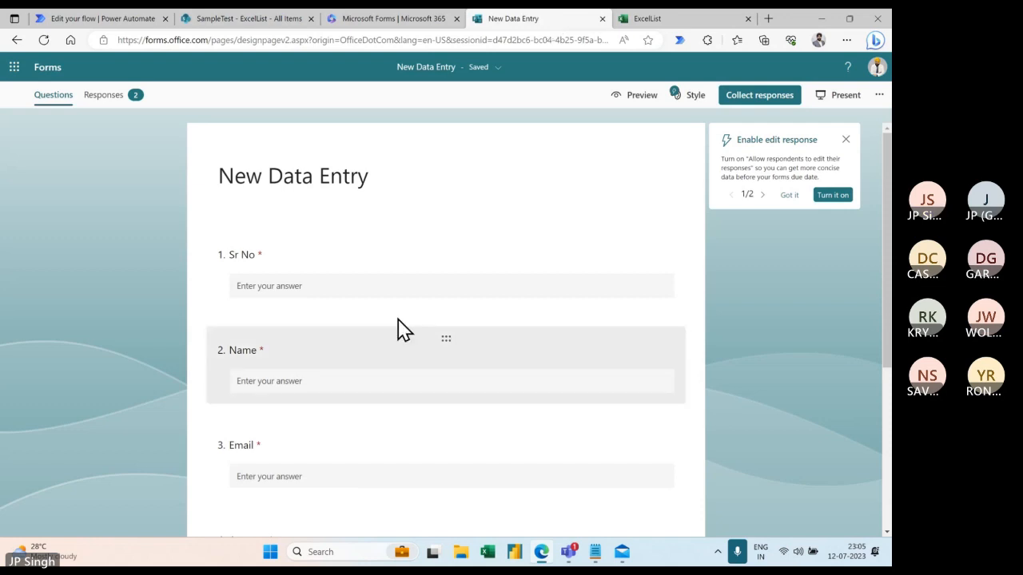
scroll(395, 331, "down", 3)
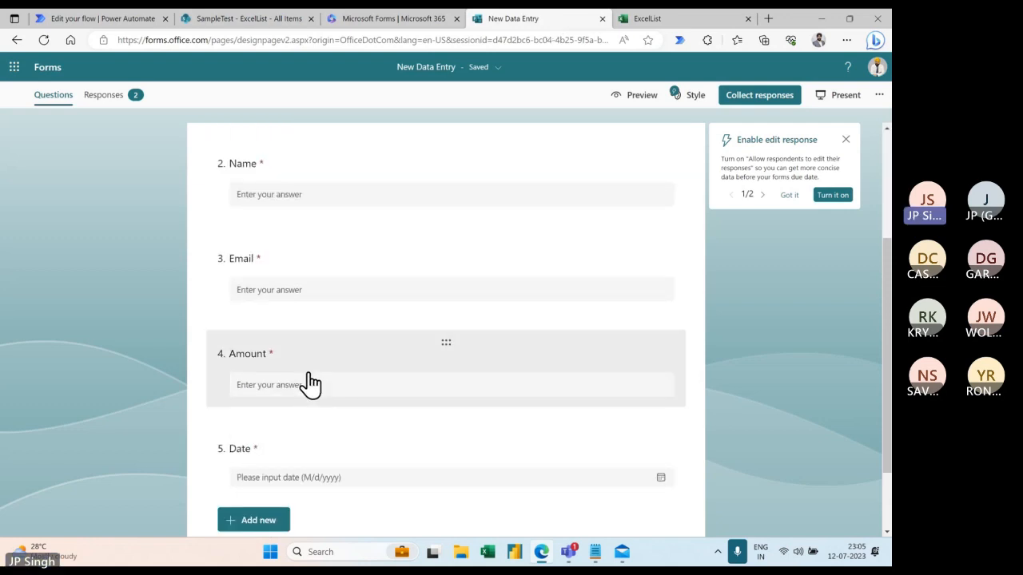
scroll(310, 395, "down", 1)
scroll(299, 371, "up", 2)
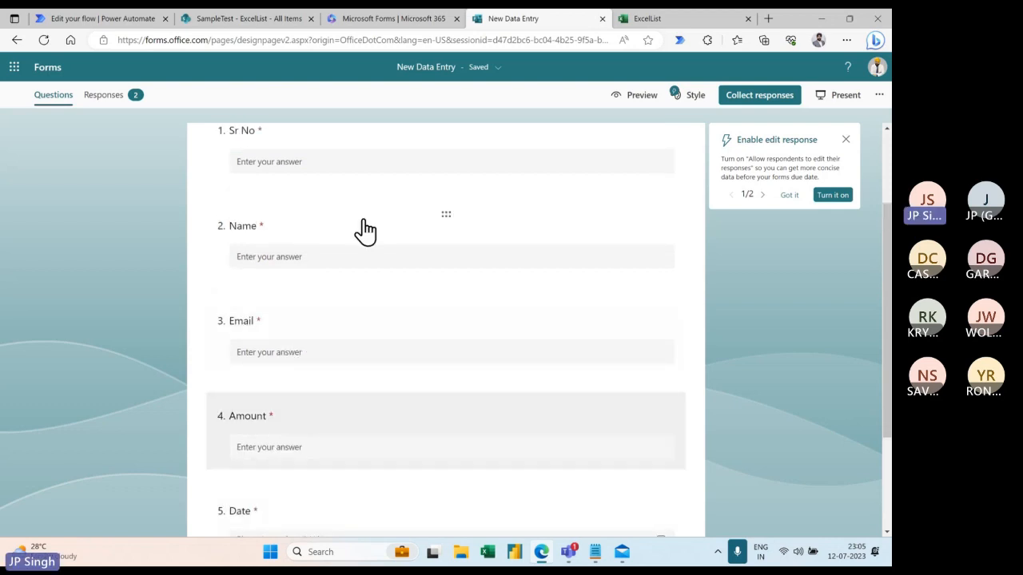
- In the ExcelList workbook, select the Amount cells from D11 down, ending on 32000 in D13
left_click(656, 19)
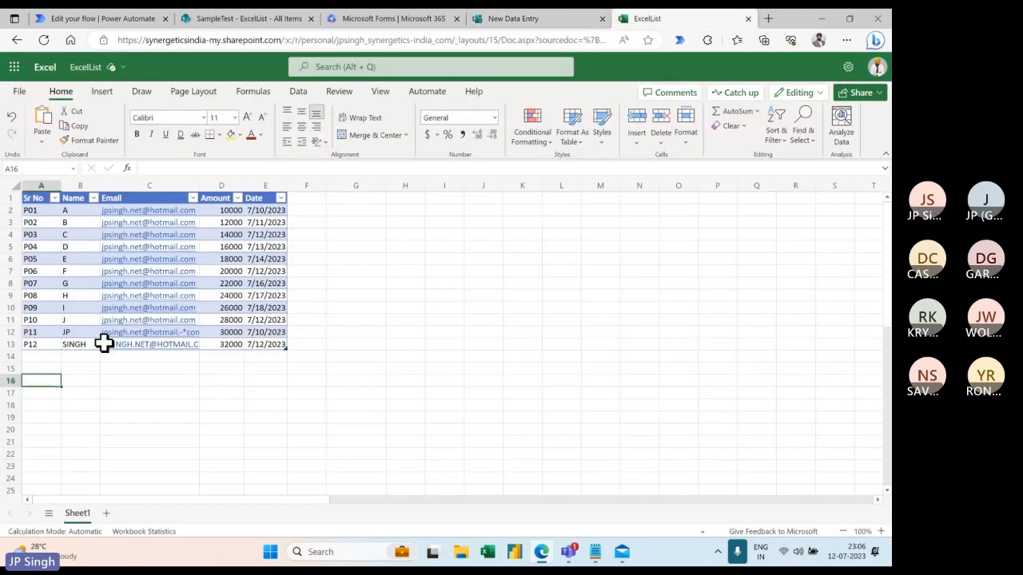
left_click(228, 322)
left_click_drag(230, 334, 228, 382)
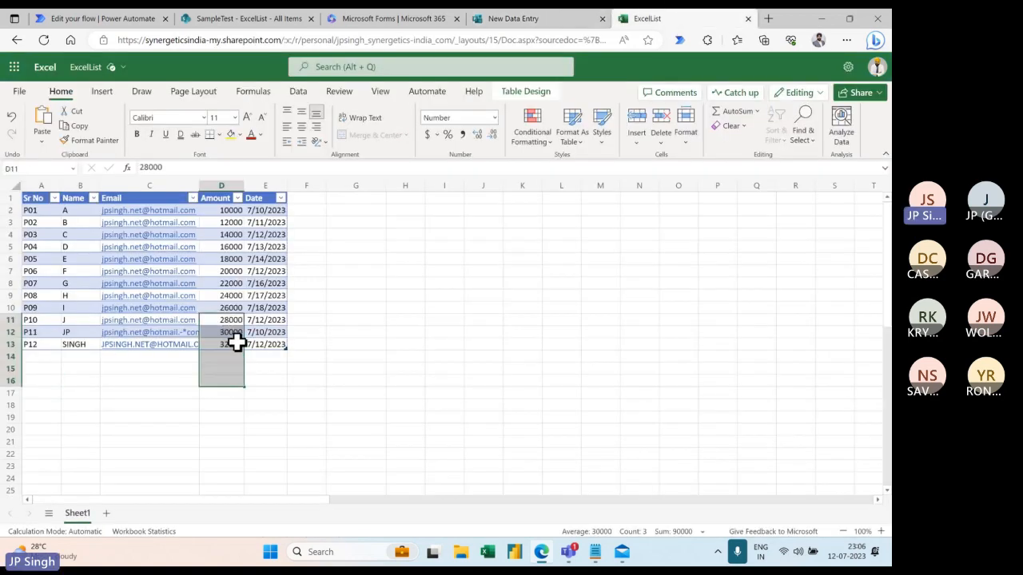
left_click(235, 343)
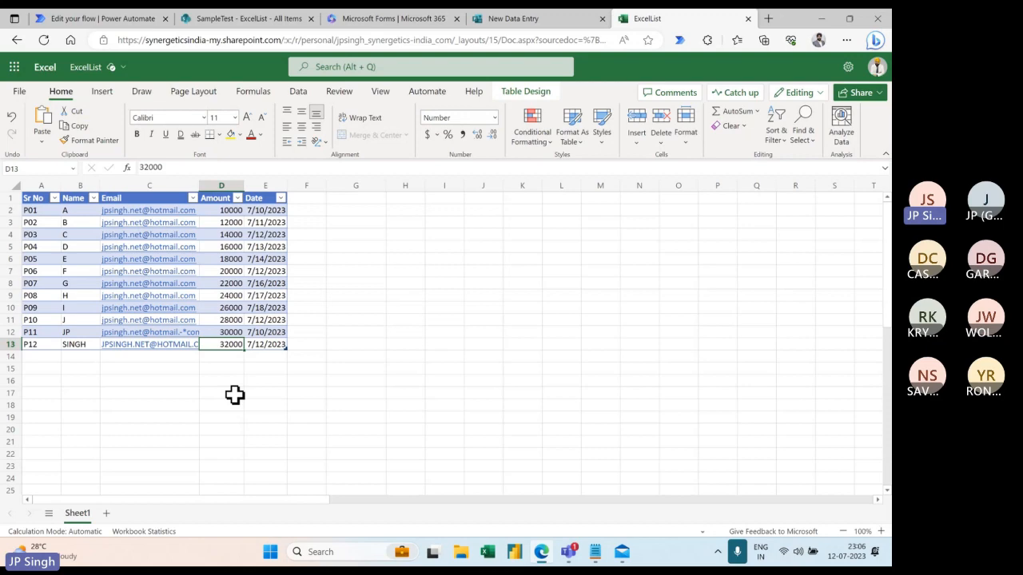
- Return to the 'Edit your flow' tab showing the Add a row into a table step
left_click(124, 31)
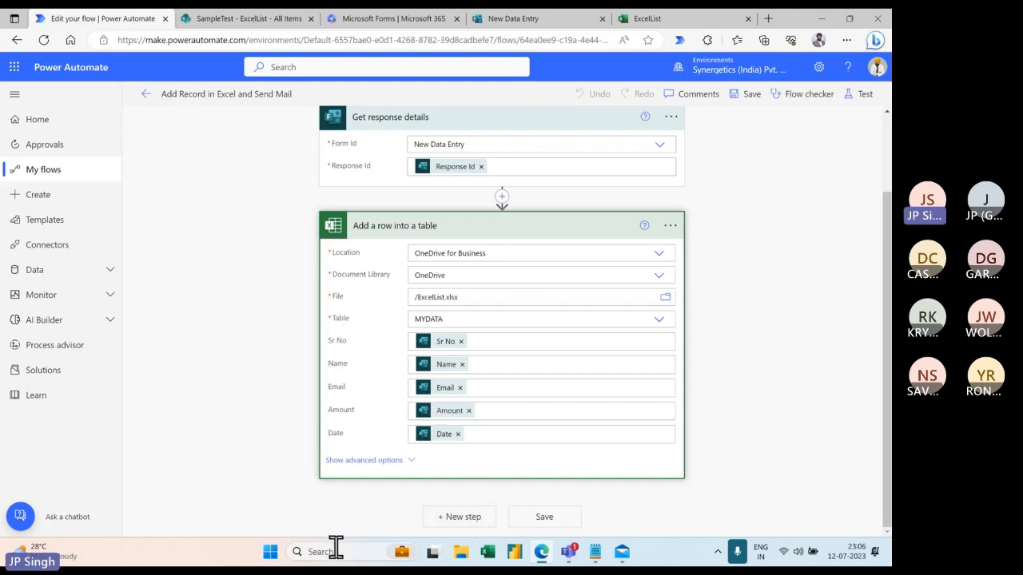
mouse_move(565, 559)
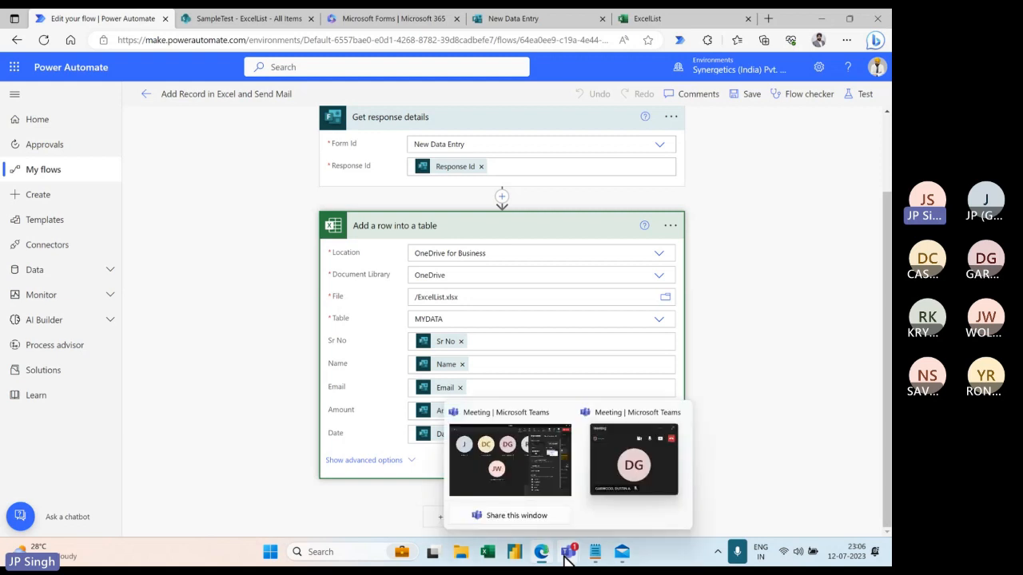
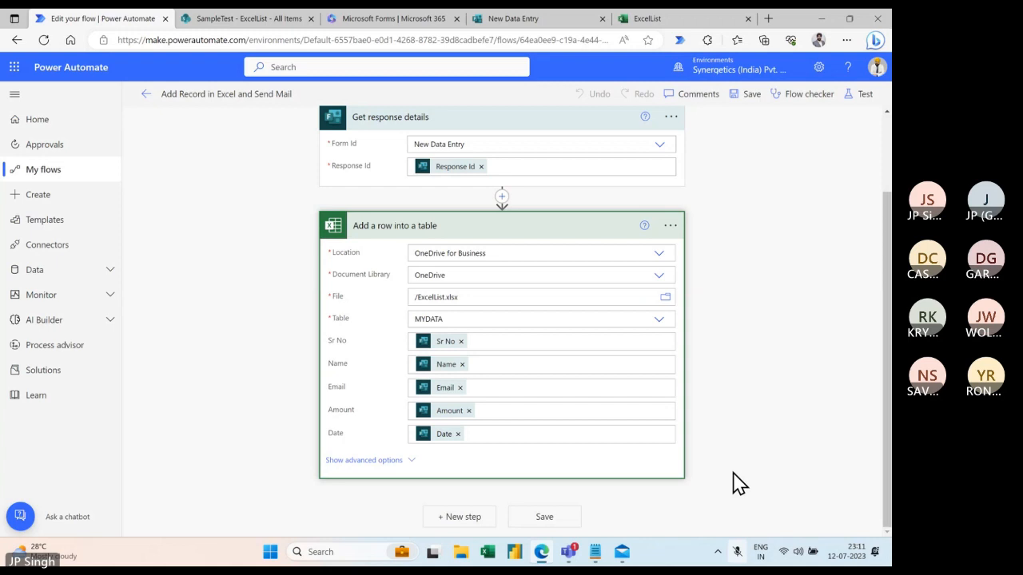
- Unmute the microphone and bring up the first Teams meeting window from the taskbar
key("super+alt+k")
key("super+alt+k")
key("super+alt+k")
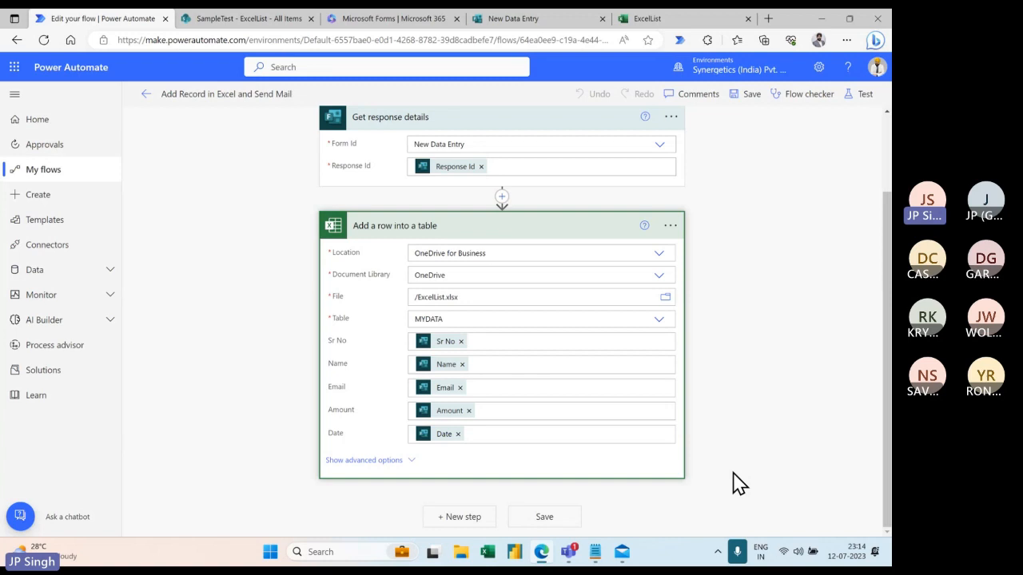
mouse_move(569, 551)
left_click(551, 486)
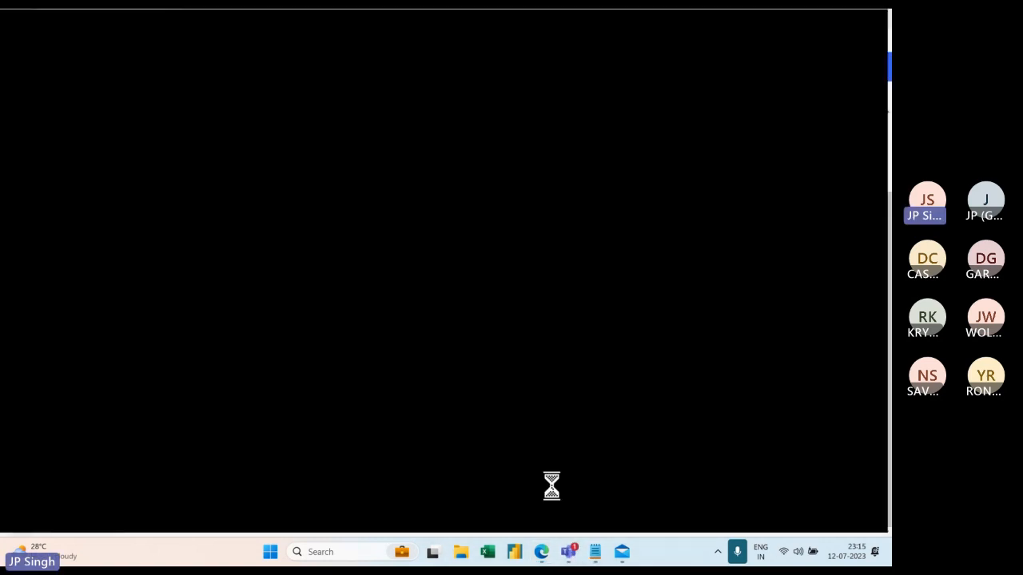